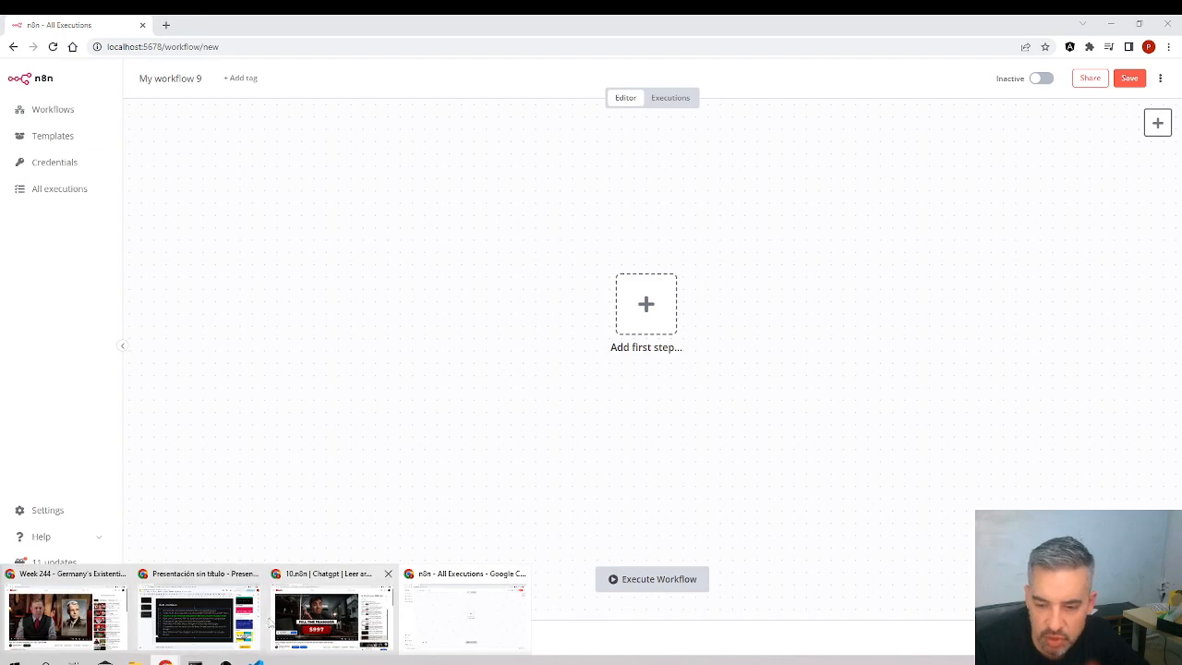
Switch to the Google Slides presentation, copy the name GmailTextToDocs from the first exercise, and return to n8n.
click(232, 635)
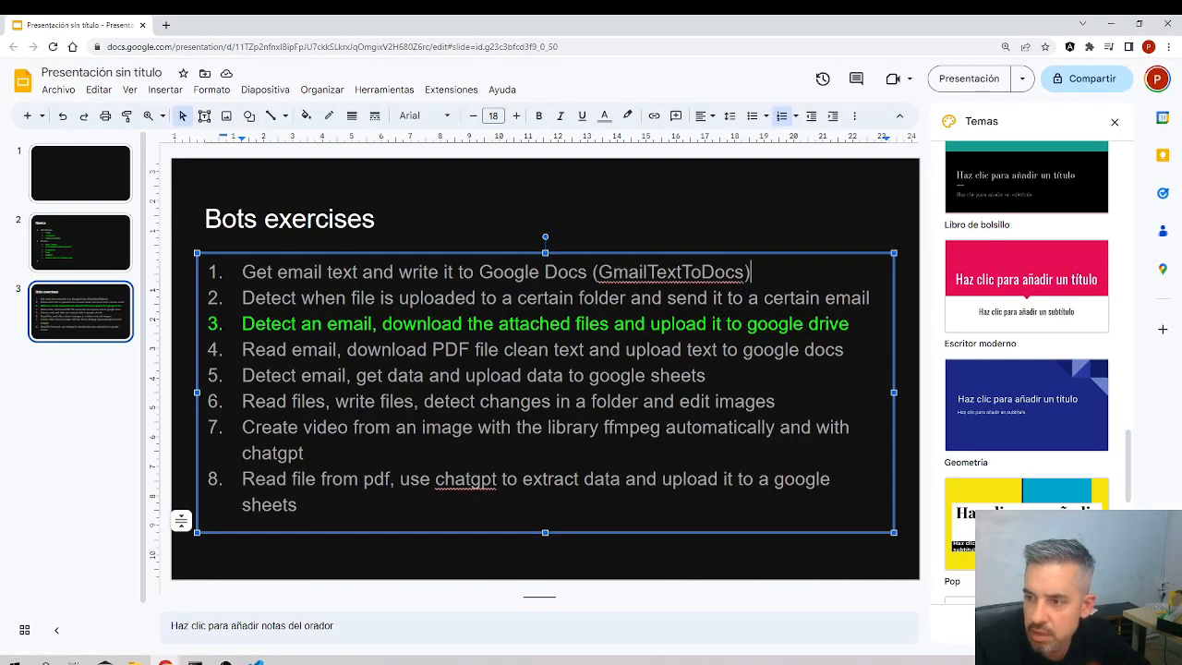
double_click(624, 273)
key(ctrl+c)
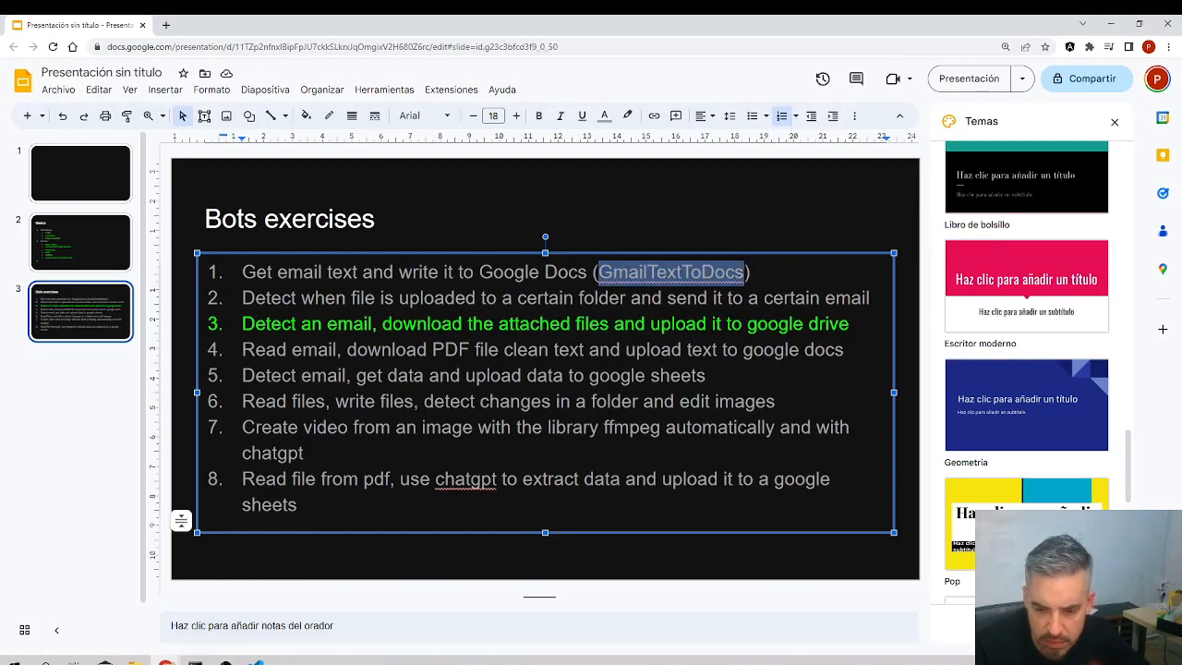
click(172, 661)
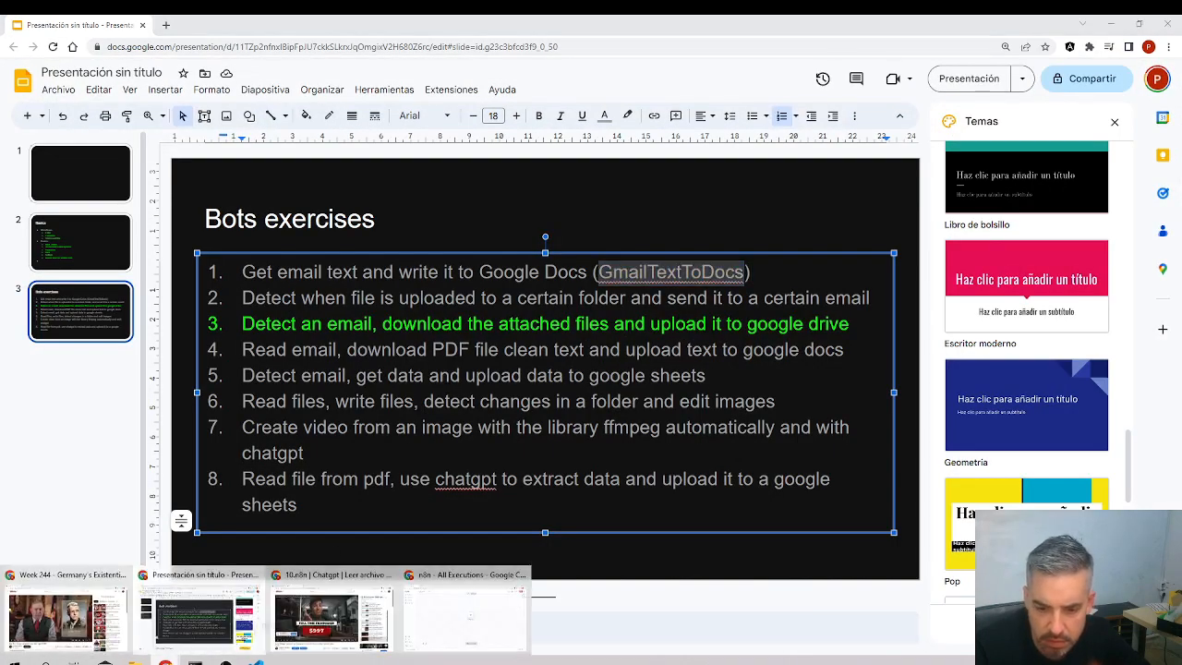
click(441, 610)
Rename the new workflow with the copied name GmailTextToDocs.
click(129, 84)
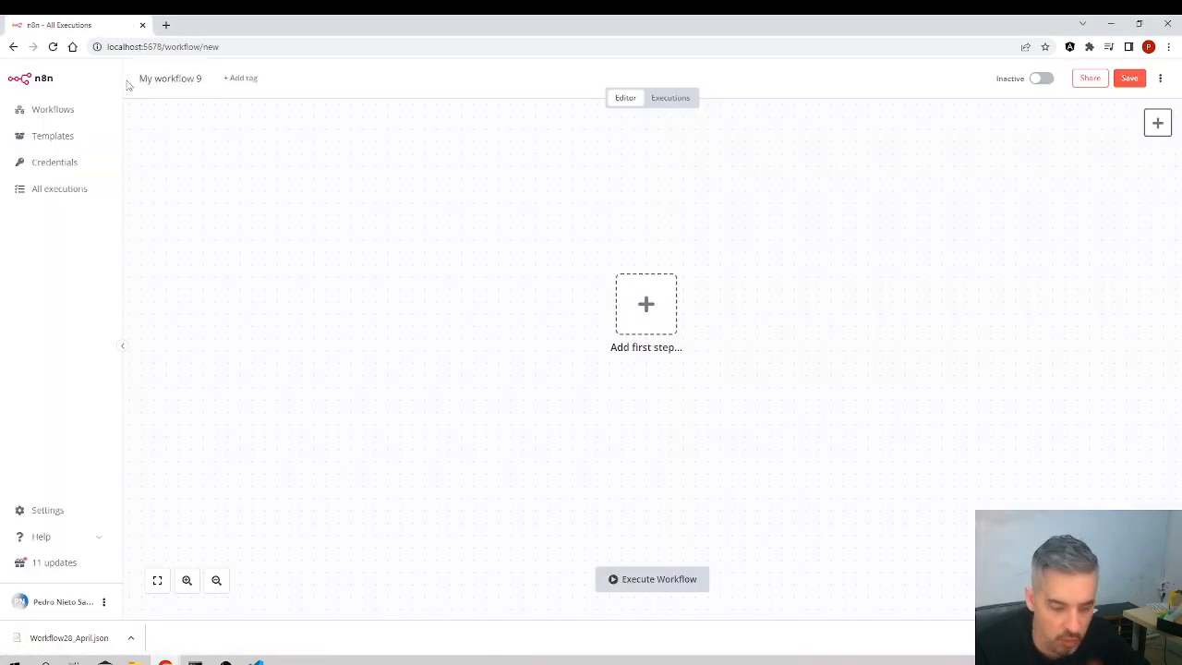
click(188, 78)
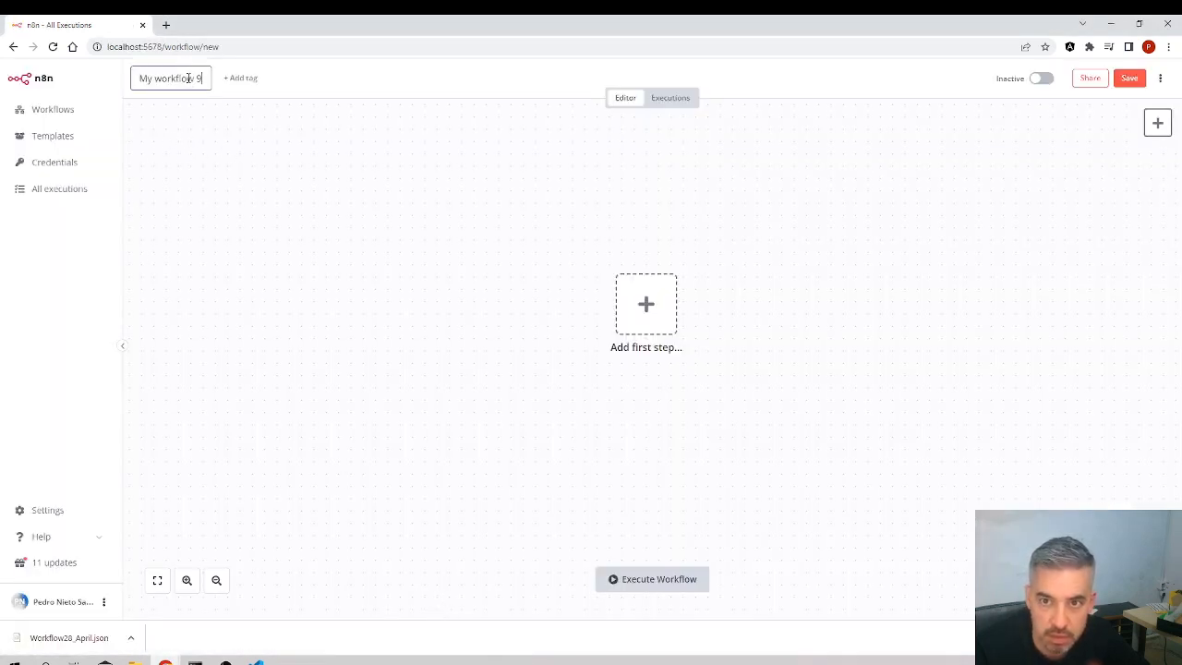
key(BackSpace)
key(BackSpace)
key(BackSpace)
key(BackSpace)
key(BackSpace)
key(BackSpace)
key(BackSpace)
key(BackSpace)
key(BackSpace)
key(BackSpace)
key(BackSpace)
key(BackSpace)
key(BackSpace)
key(ctrl+v)
key(Return)
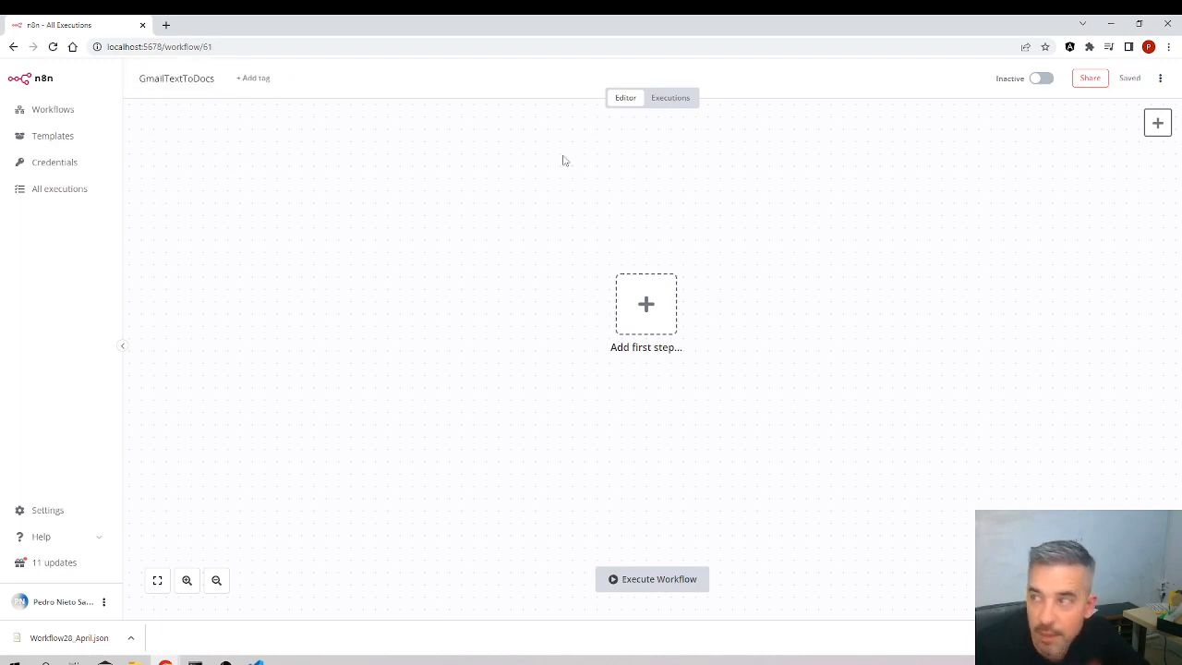
Add a Gmail On Message Received trigger as the first step of the workflow.
click(638, 306)
text(g)
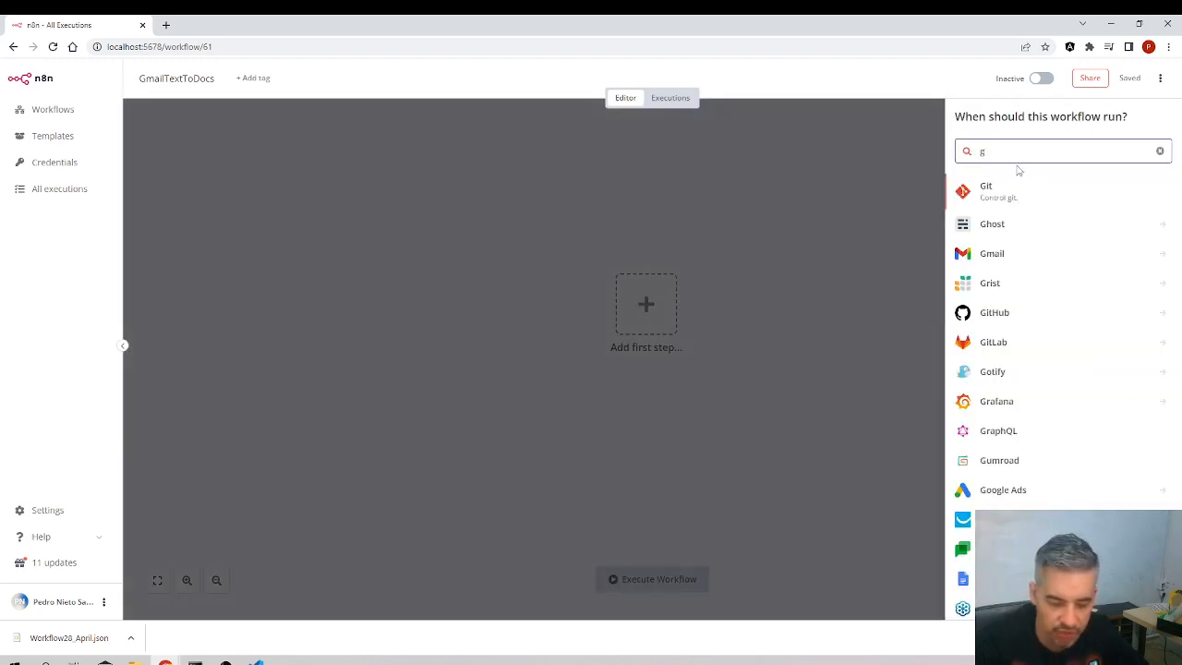
text(maiol)
key(BackSpace)
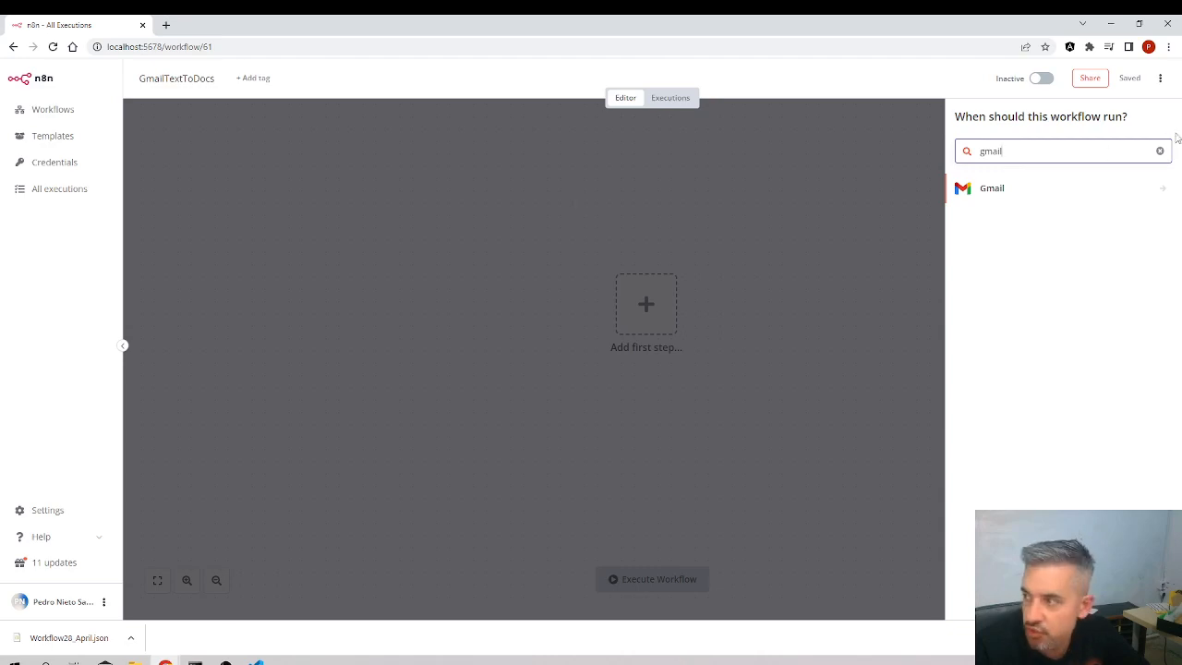
click(1161, 189)
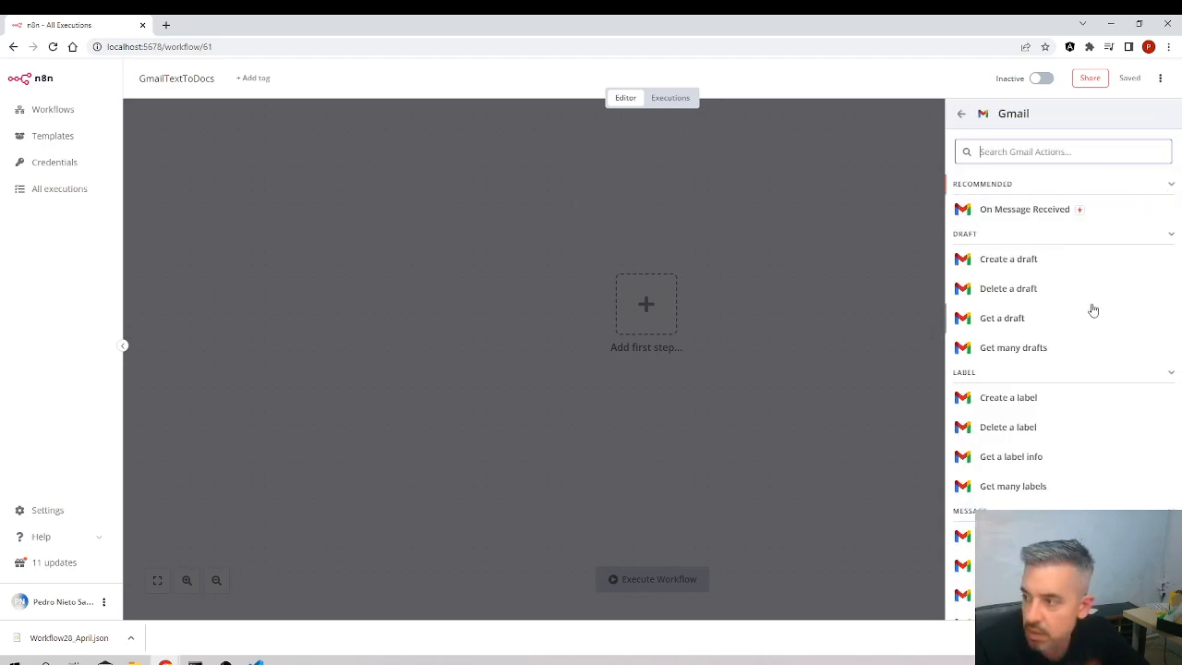
click(1013, 211)
Configure the Gmail trigger with the Gmail API 28 April 2023 credential, Every Minute polling, the Message Received event, and Simplify turned off.
click(332, 158)
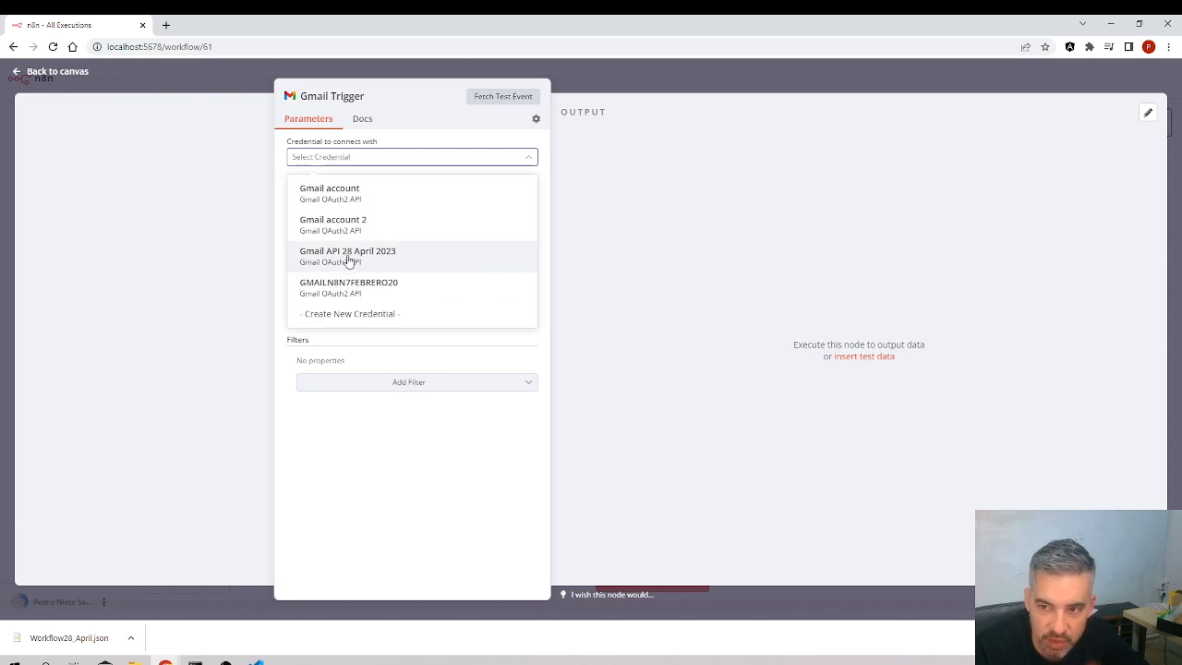
click(350, 259)
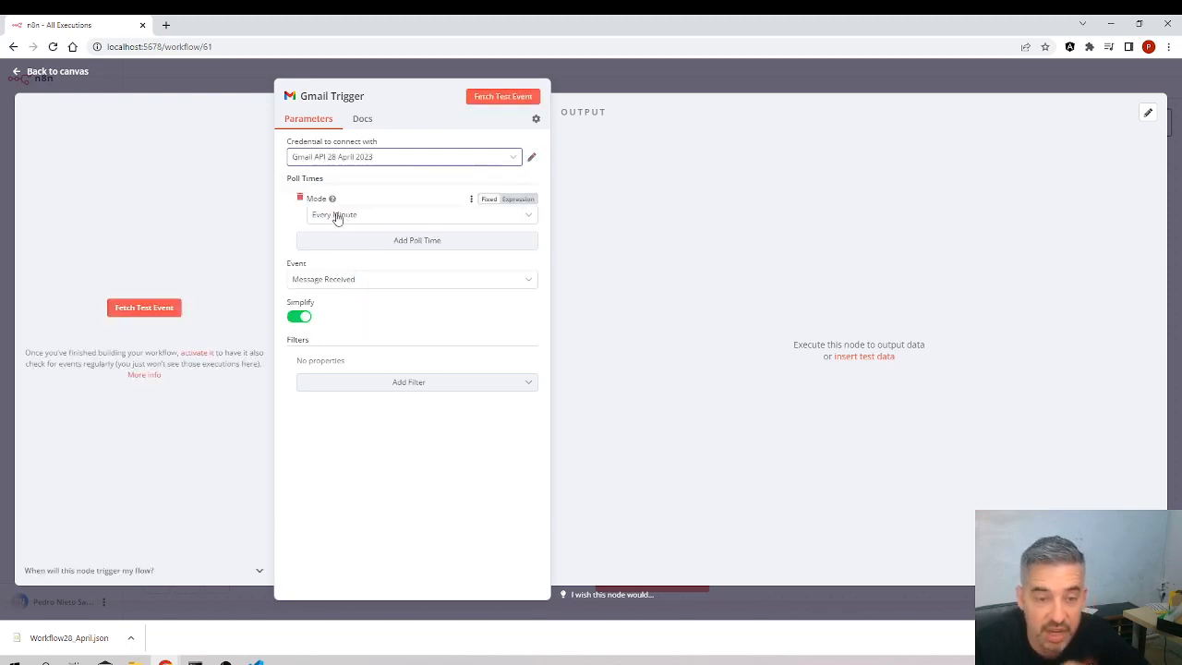
click(369, 216)
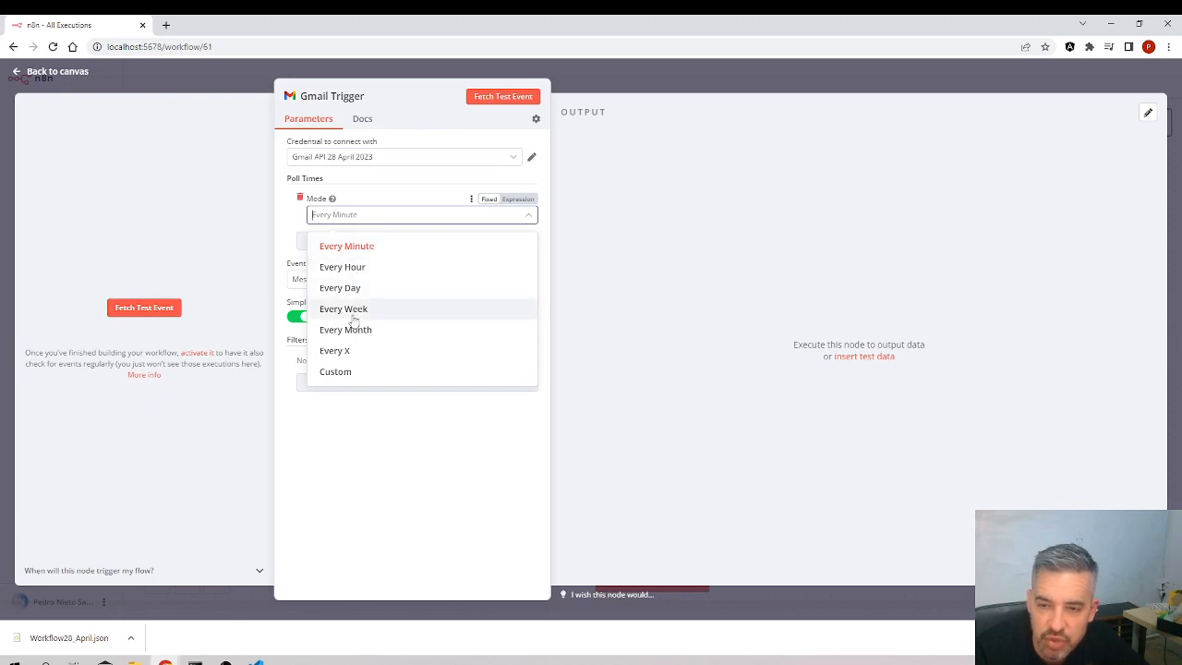
click(363, 245)
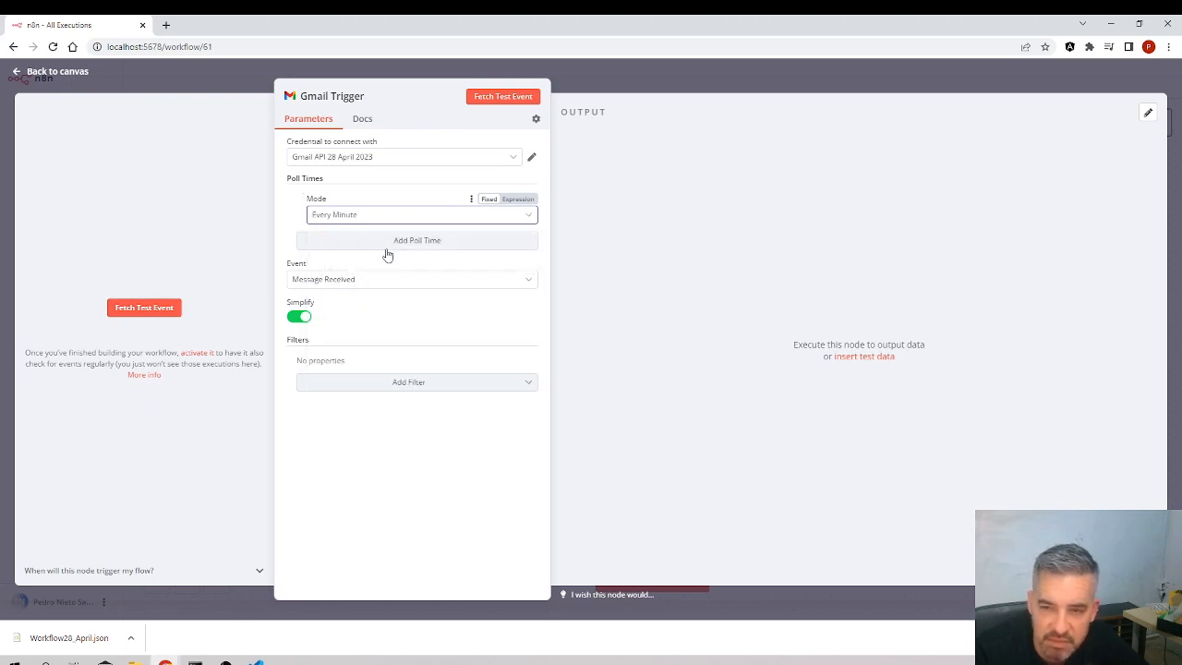
click(329, 285)
click(343, 312)
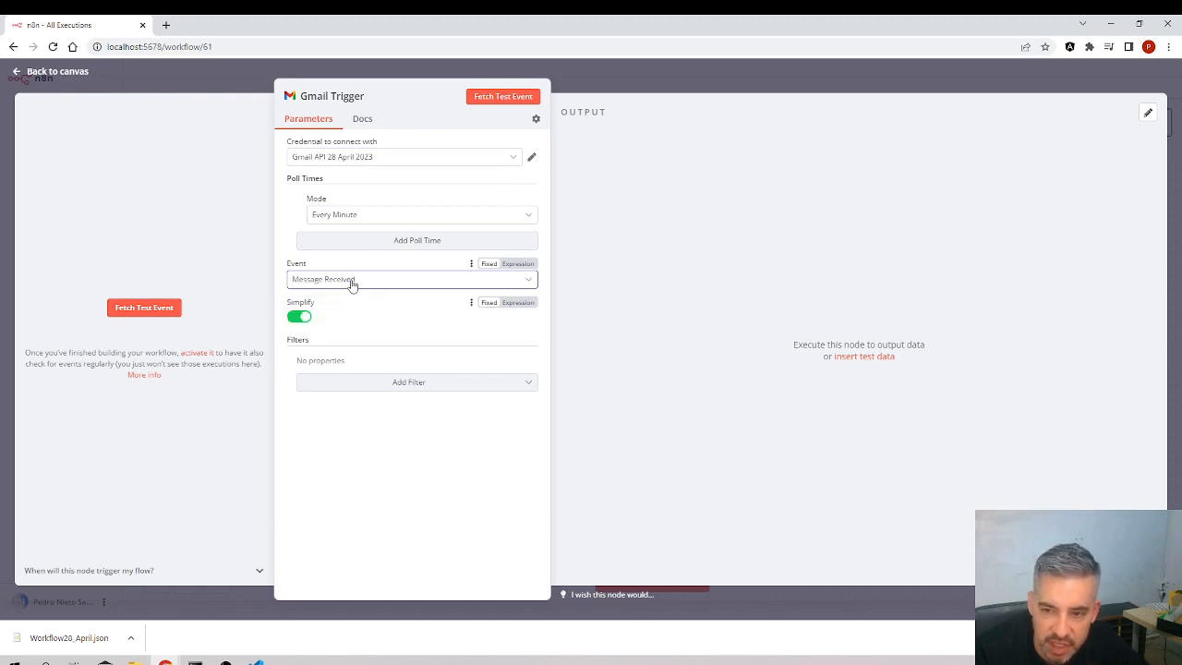
click(305, 317)
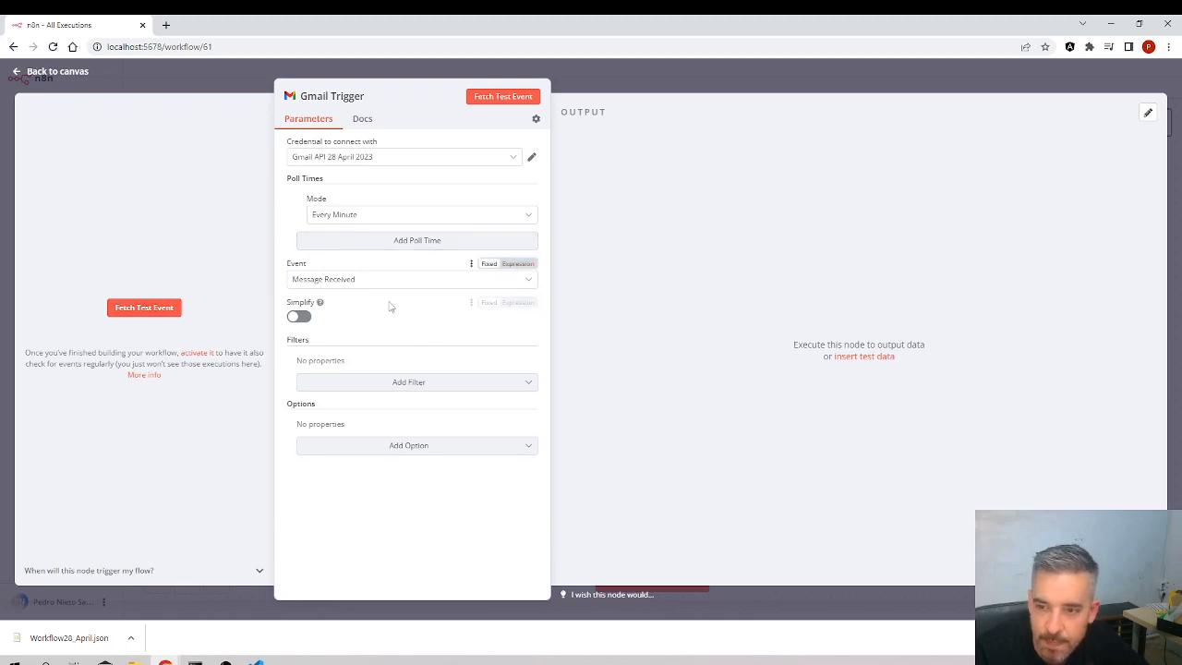
Fetch a test event for the Gmail trigger and examine the email's text field in the JSON output.
click(144, 307)
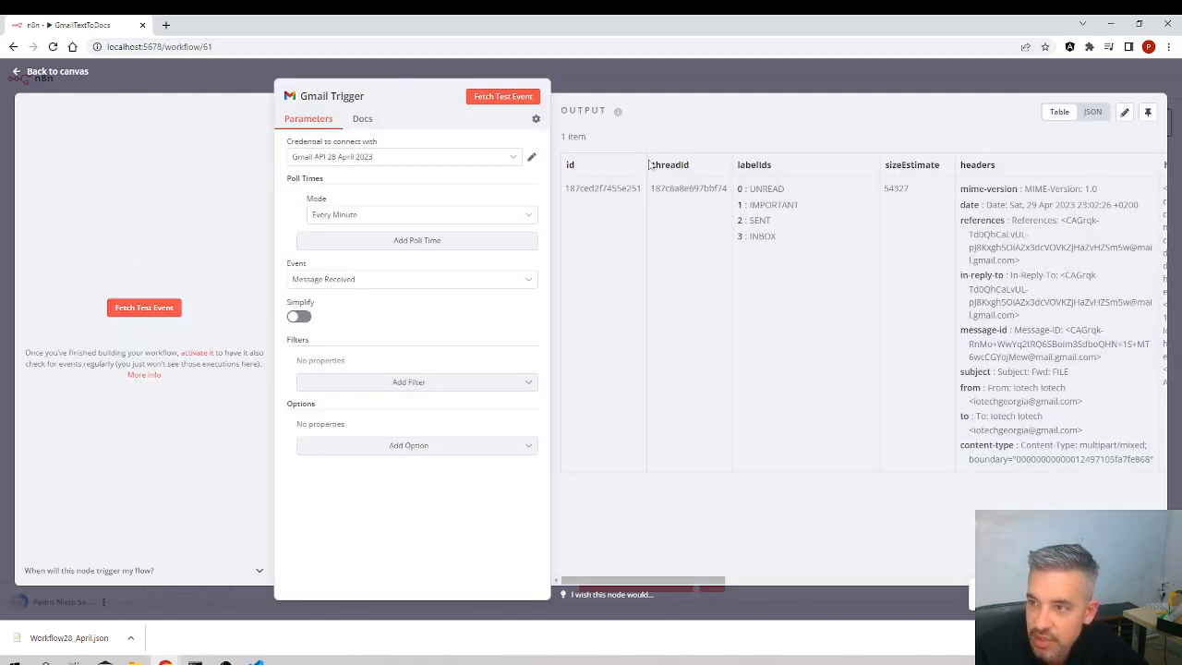
click(1095, 112)
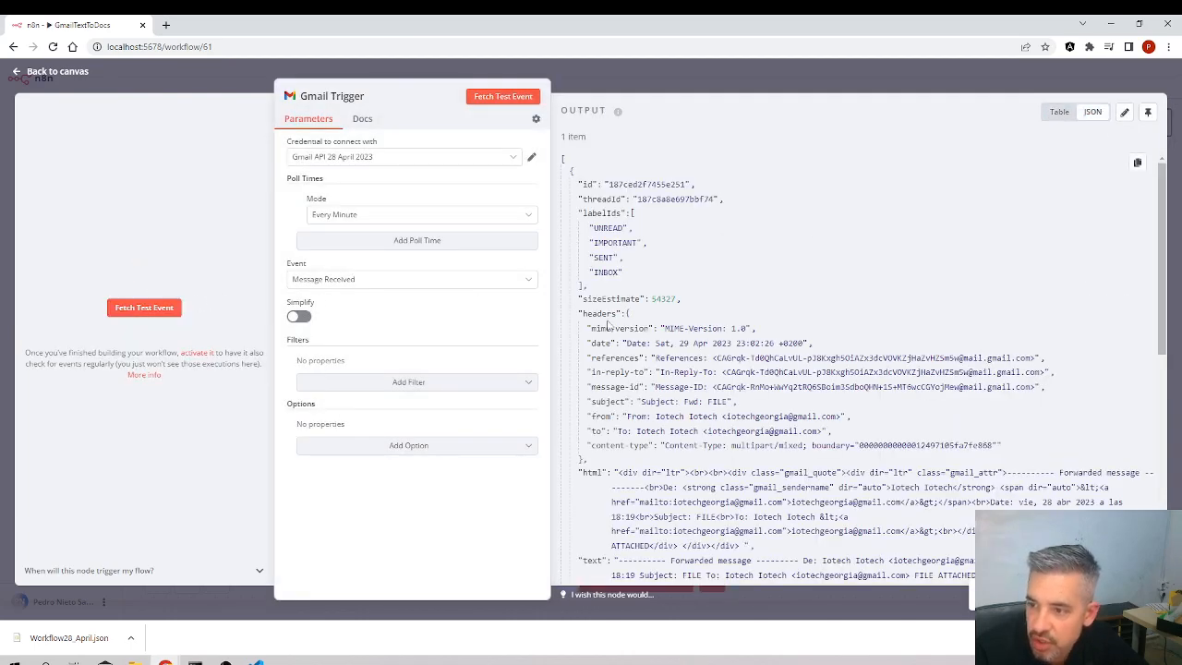
scroll(657, 354, down, 10)
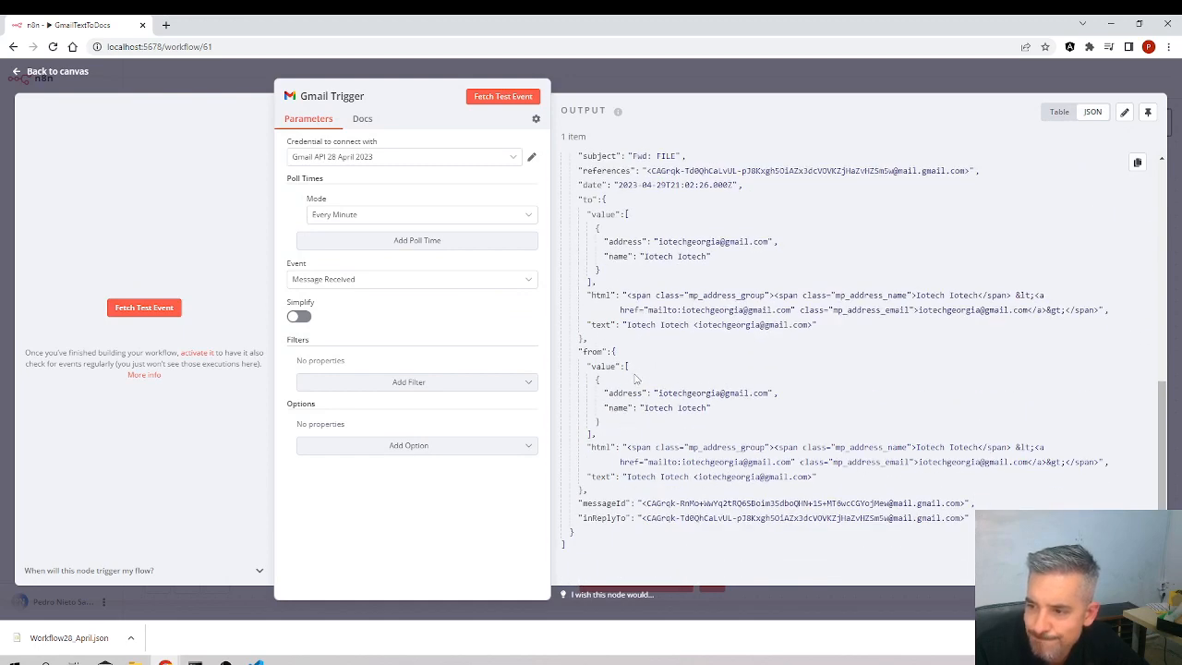
scroll(698, 362, up, 5)
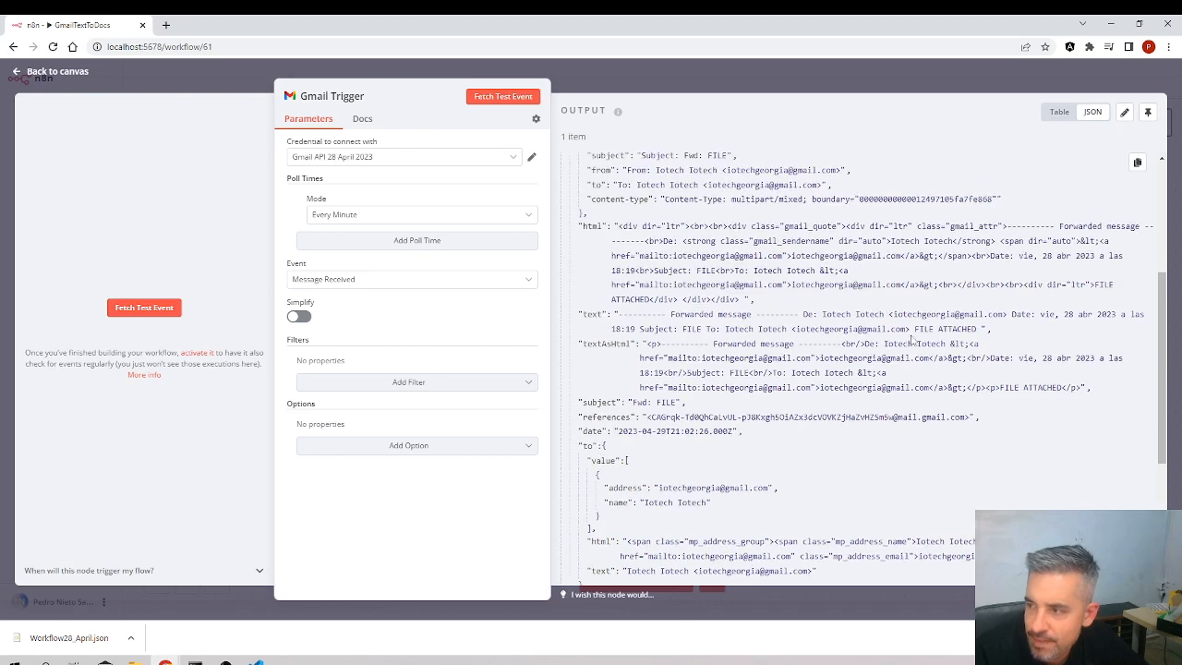
drag(980, 328, 613, 316)
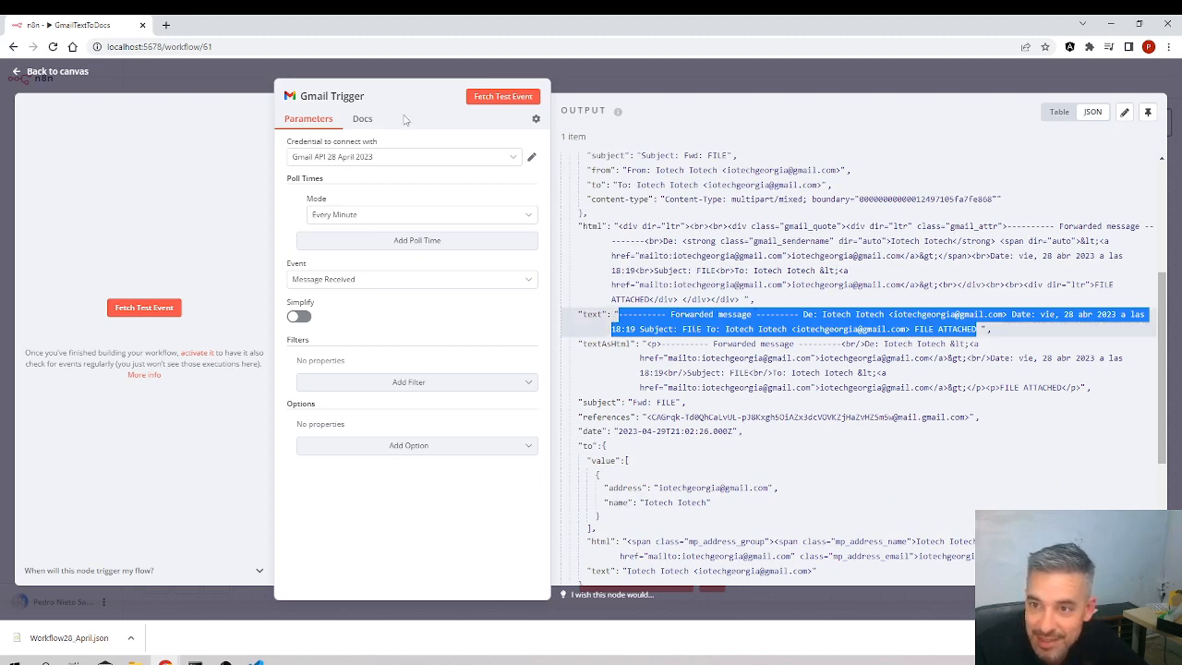
Look through the n8n documentation page for the Gmail trigger, then return to the workflow.
click(371, 123)
scroll(471, 423, down, 2)
scroll(492, 432, up, 2)
scroll(453, 423, down, 2)
scroll(373, 179, up, 2)
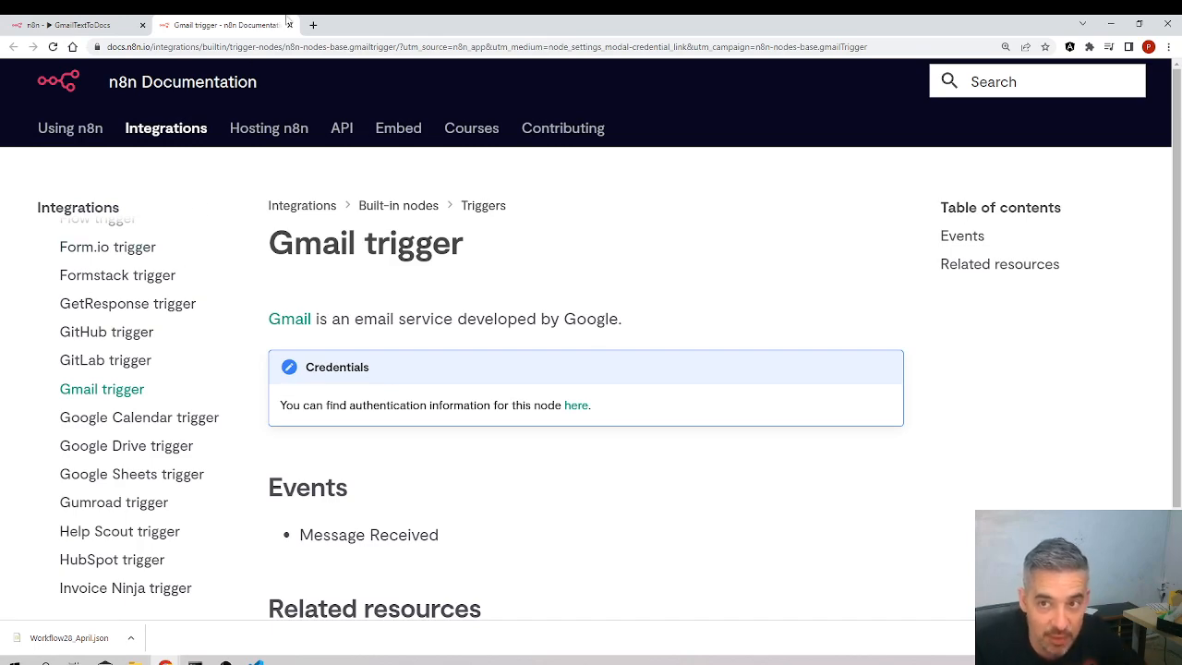
click(83, 25)
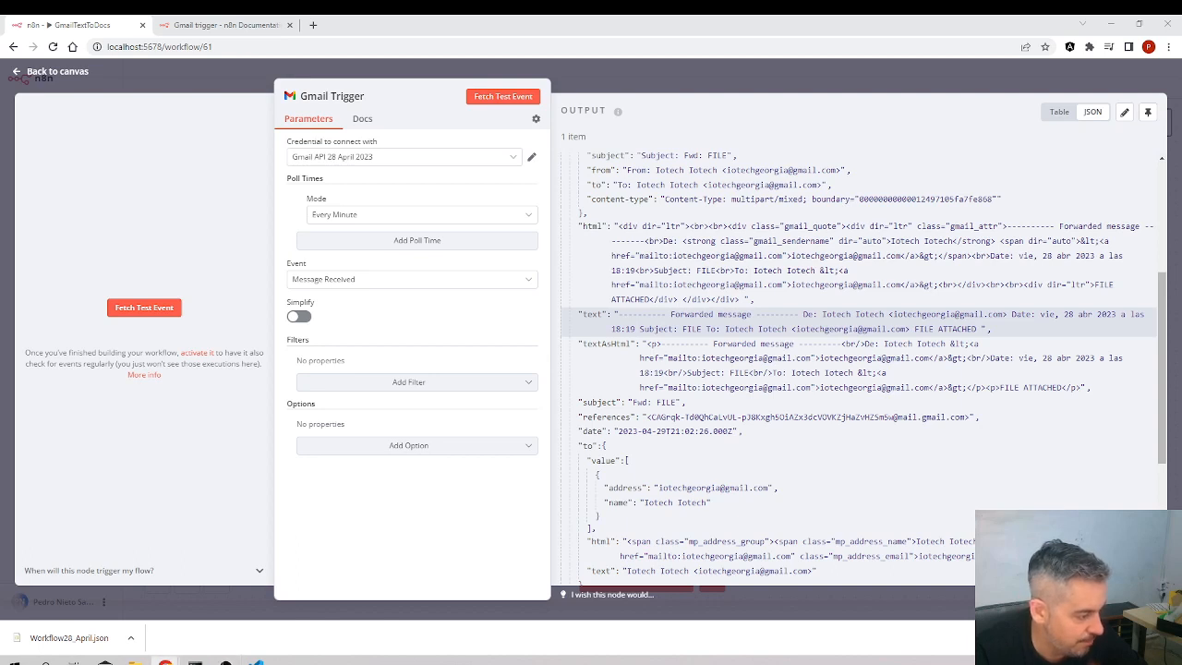
Fetch a new test event, view it as JSON, and compare its text field with the email in Gmail.
click(516, 101)
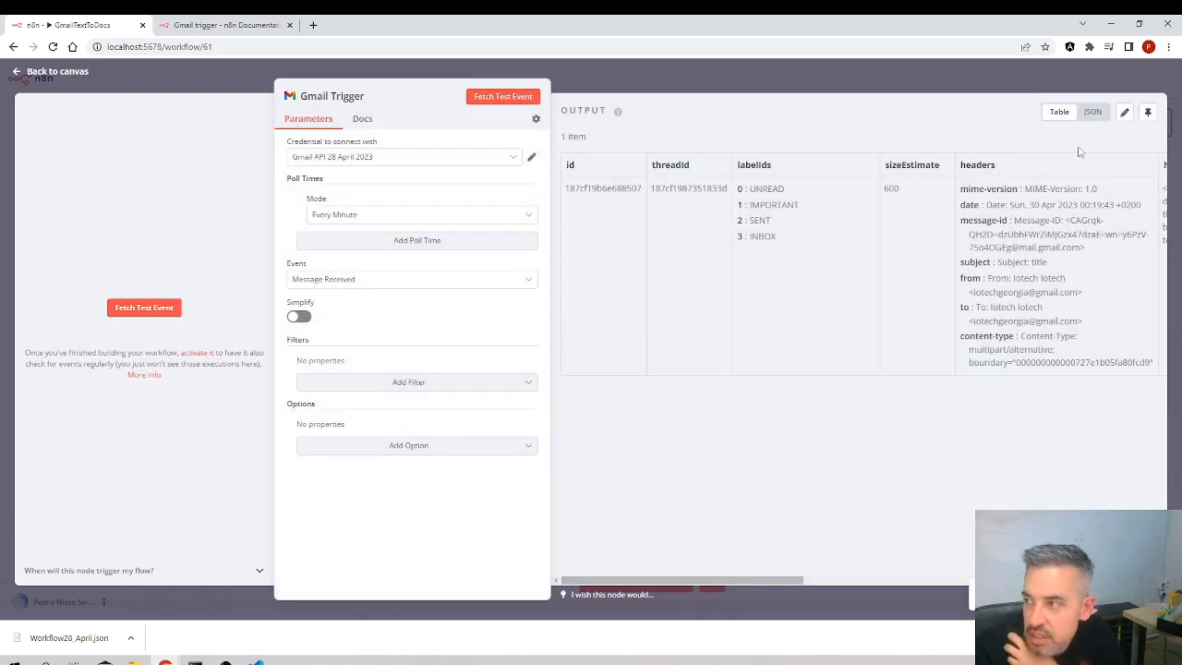
click(1092, 112)
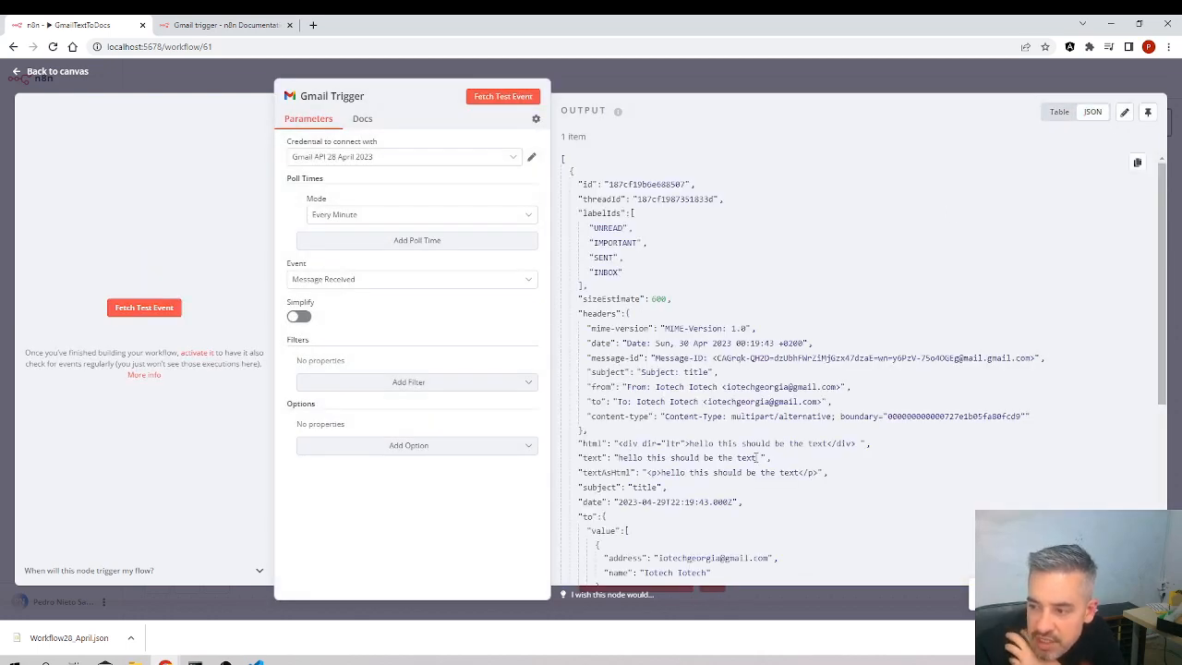
drag(762, 457, 641, 444)
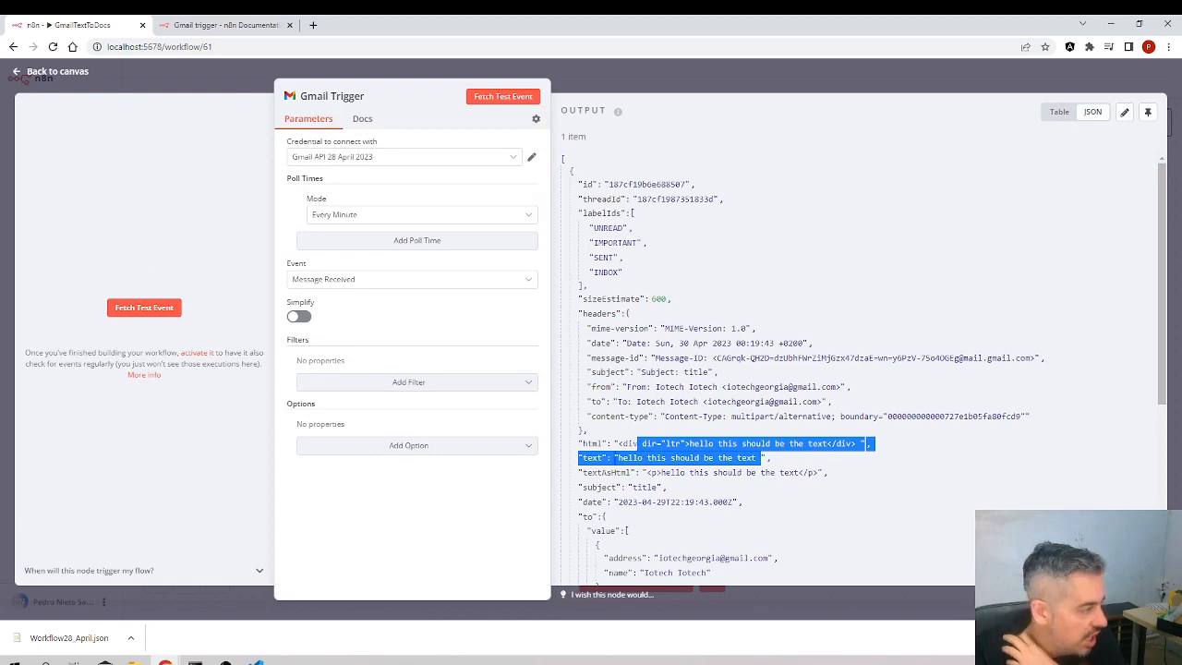
key(alt+Tab)
drag(0, 259, 465, 143)
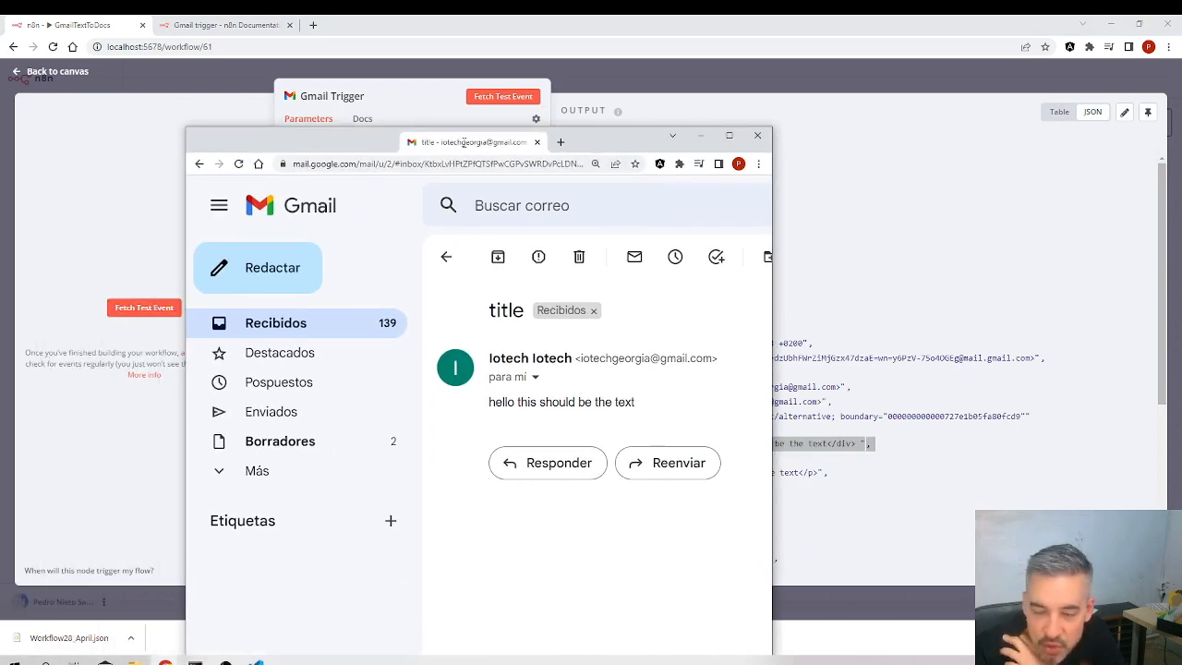
key(alt+Tab)
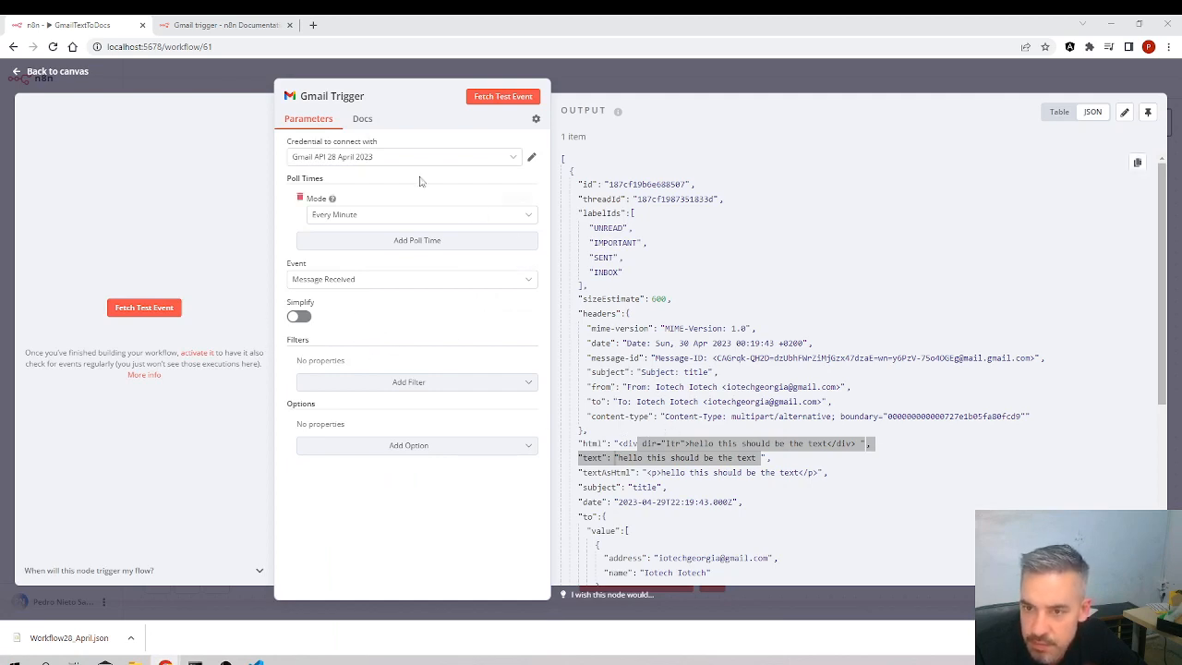
Close the Gmail Trigger settings and connect a Google Docs node after the trigger.
click(244, 82)
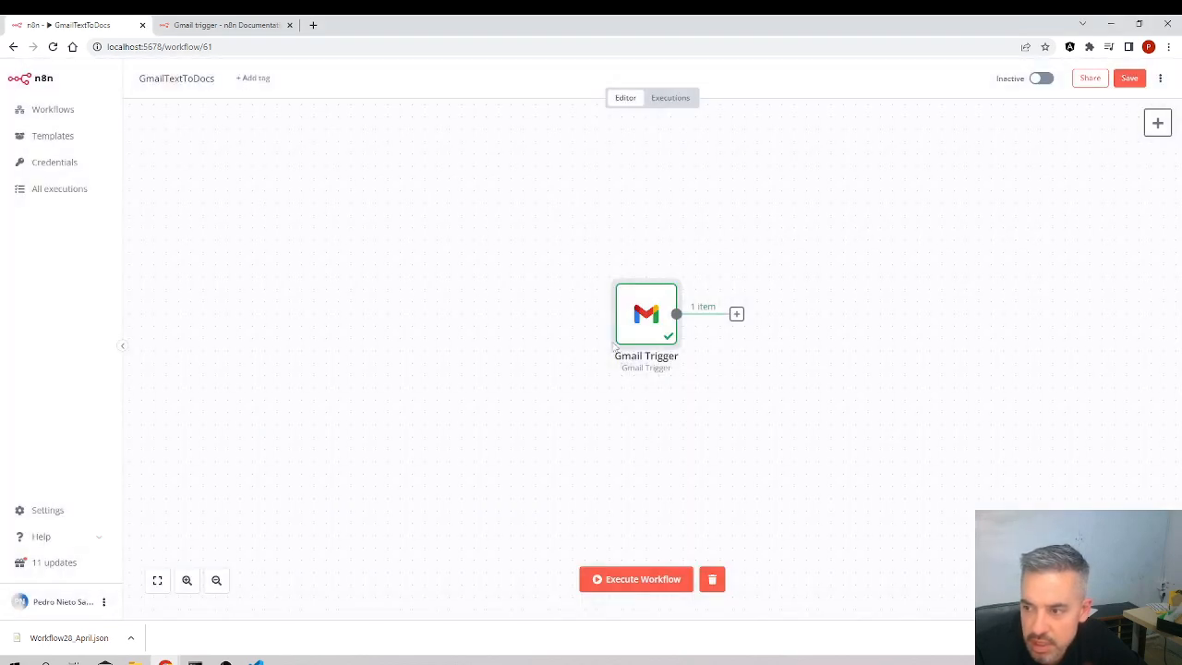
click(734, 315)
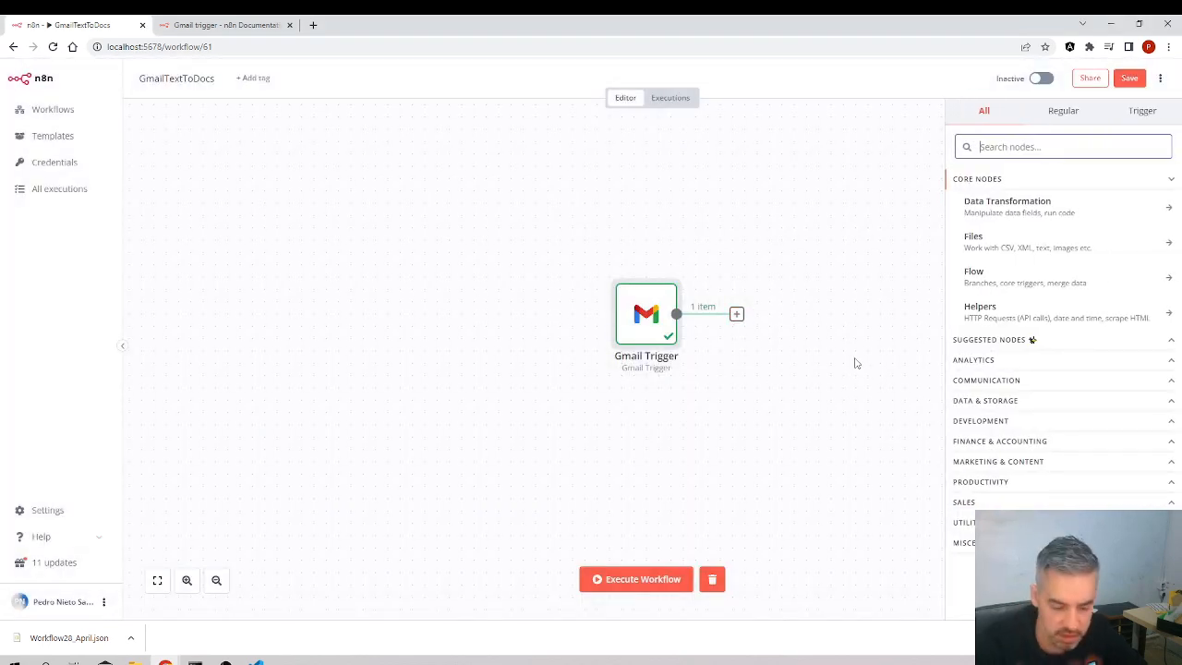
text(google docs)
click(1011, 188)
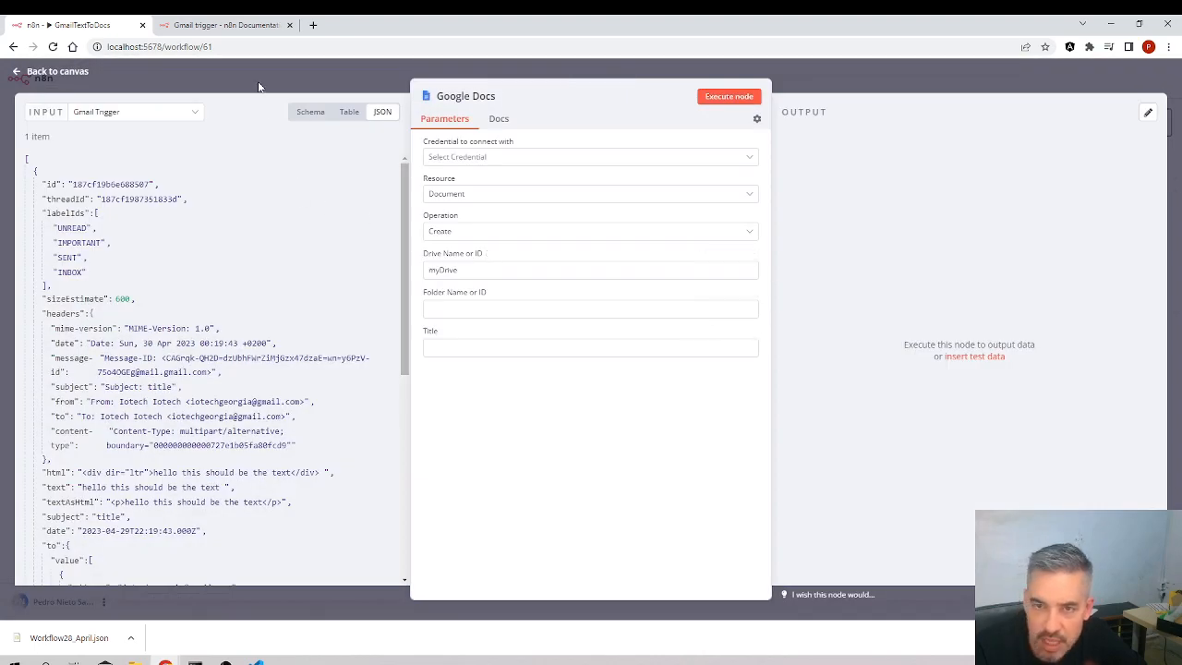
Open ChatGPT in a new browser tab.
click(314, 25)
text(chat)
key(Return)
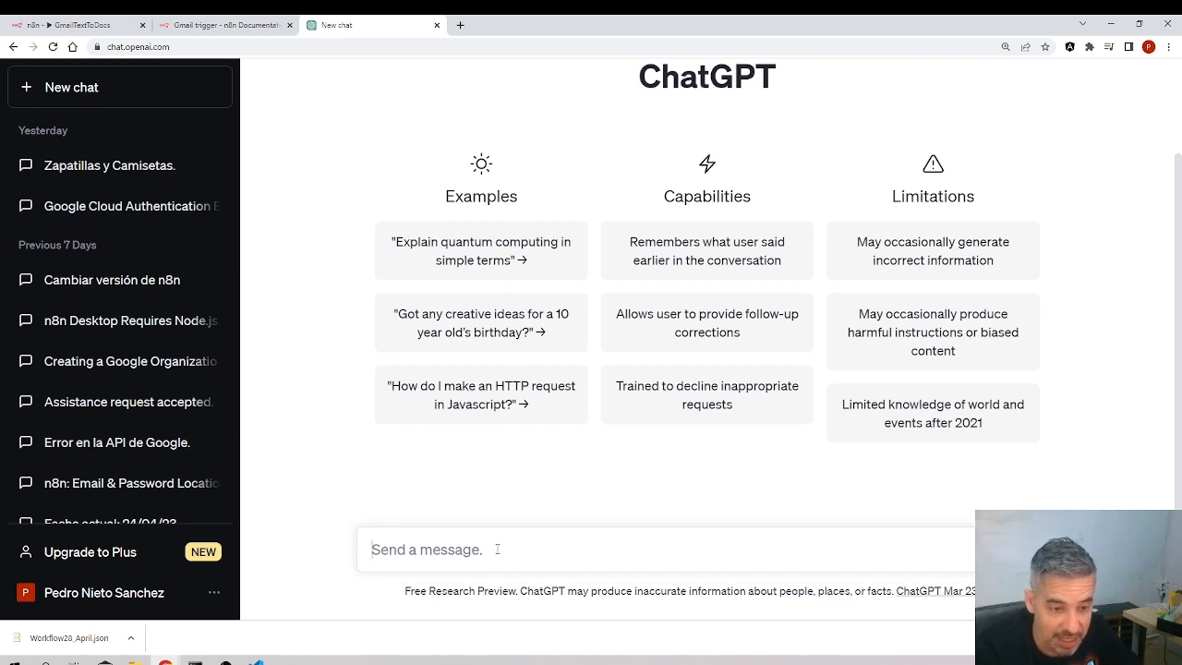
Ask ChatGPT "Can you tell me the properties of the object that the Gmail Api Service returns".
text(Can you tell me the obje)
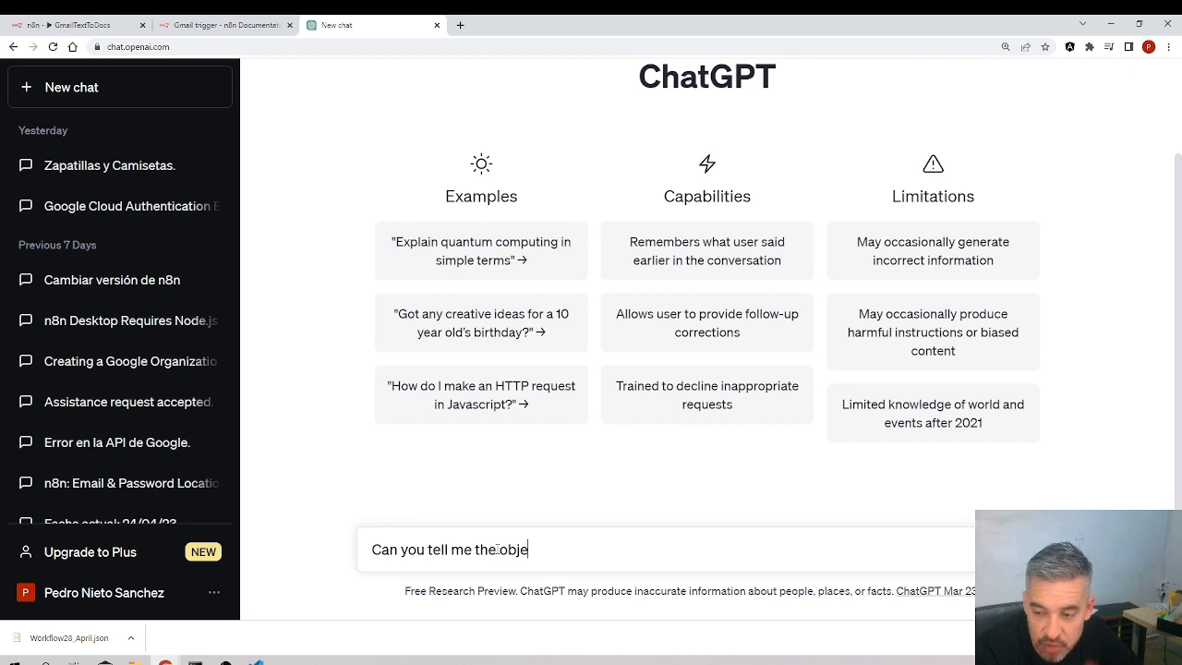
text(ct that the )
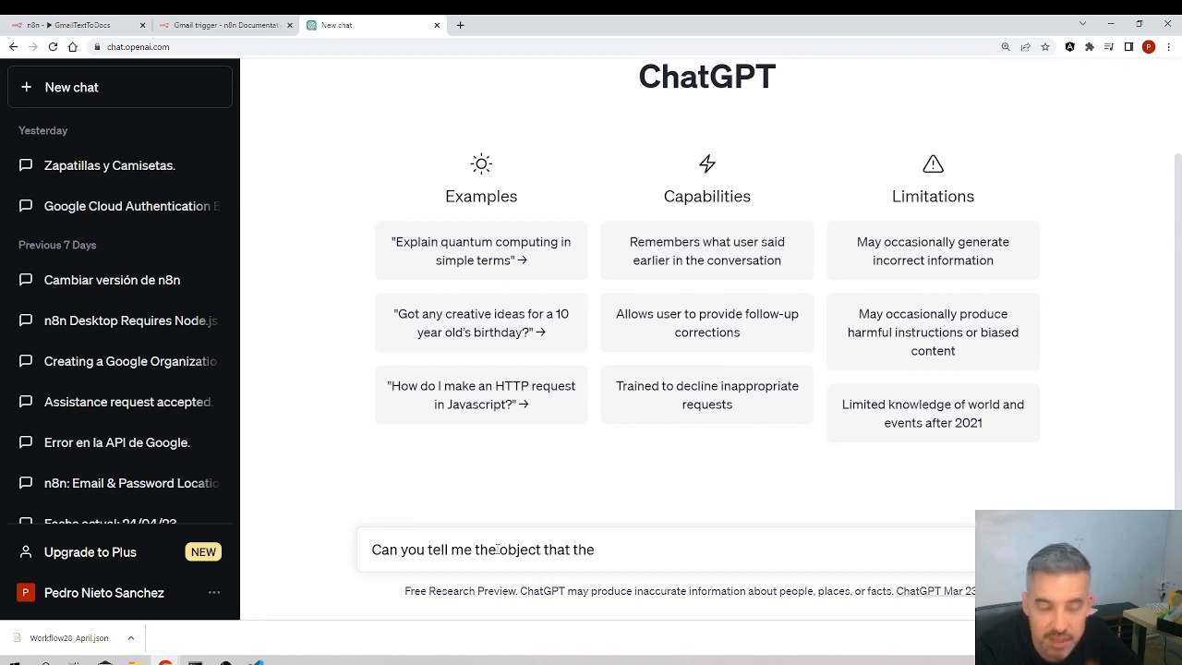
text(Gmail Api Service returns)
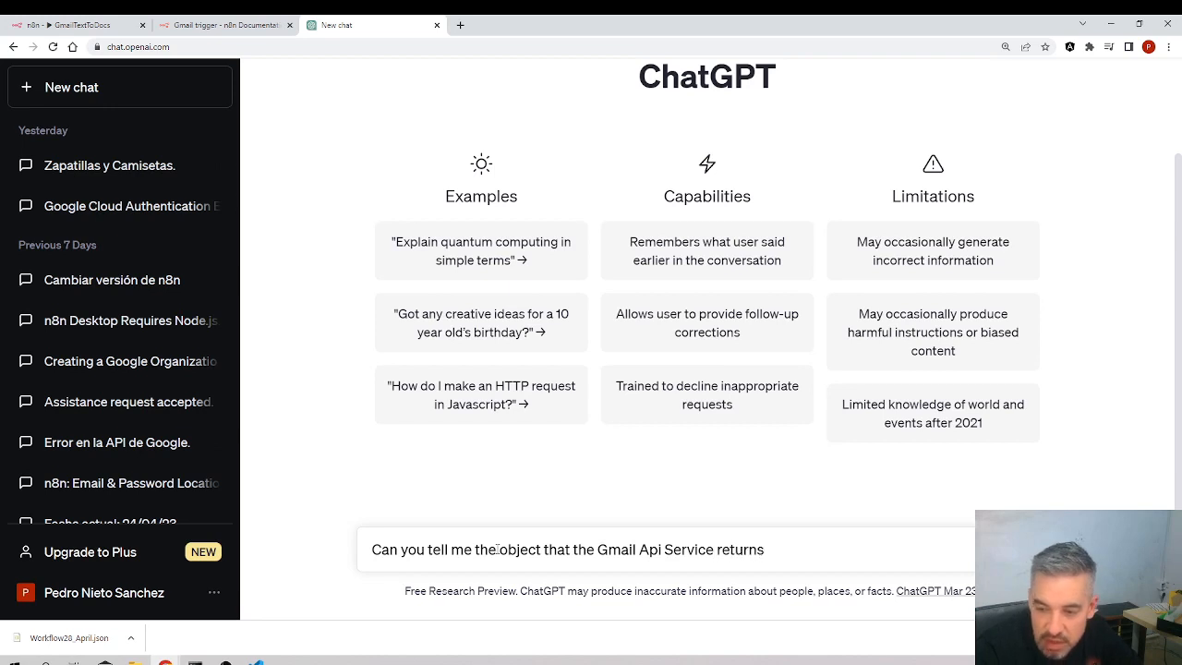
click(497, 549)
text(properties o)
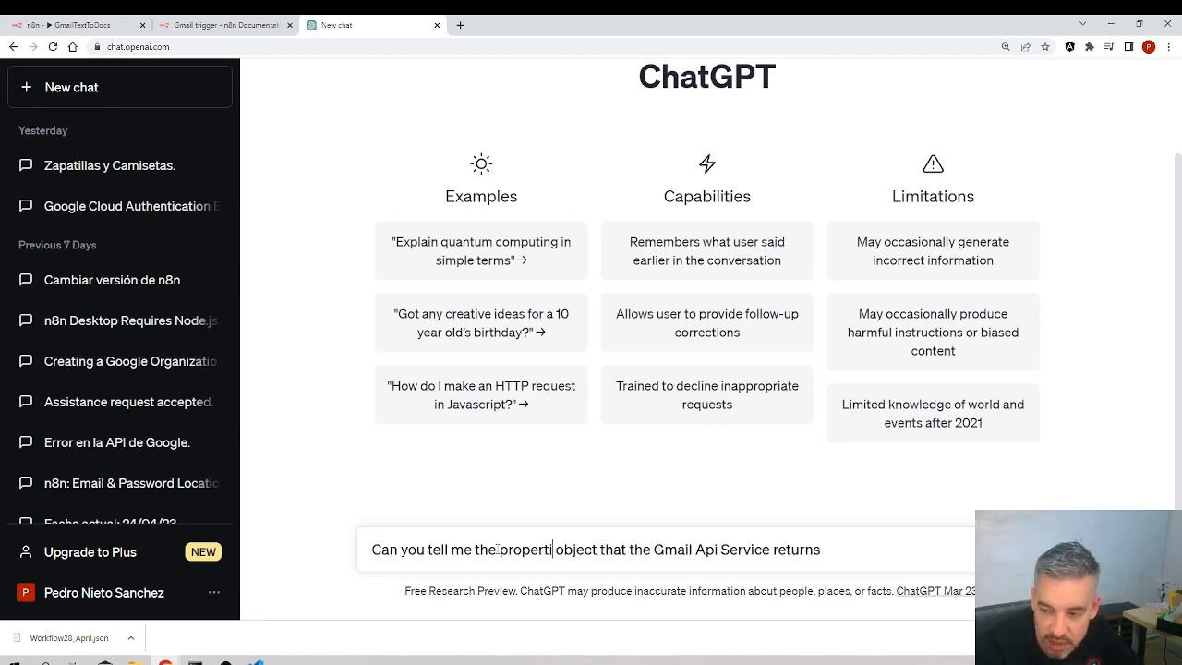
text(f)
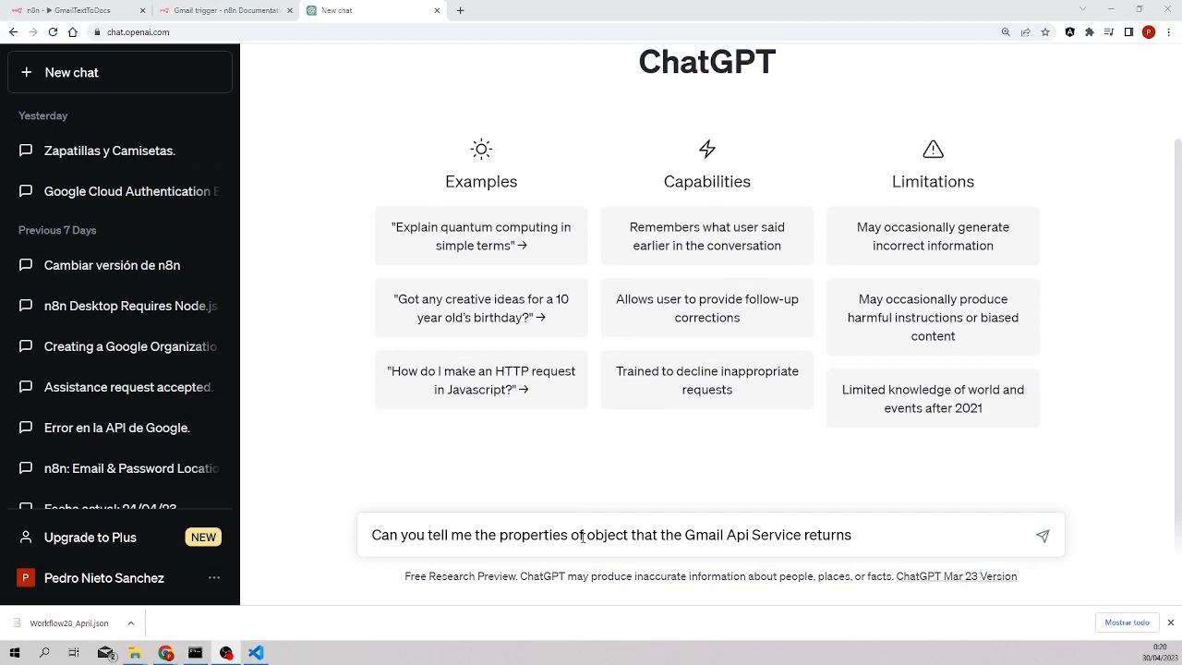
text(the)
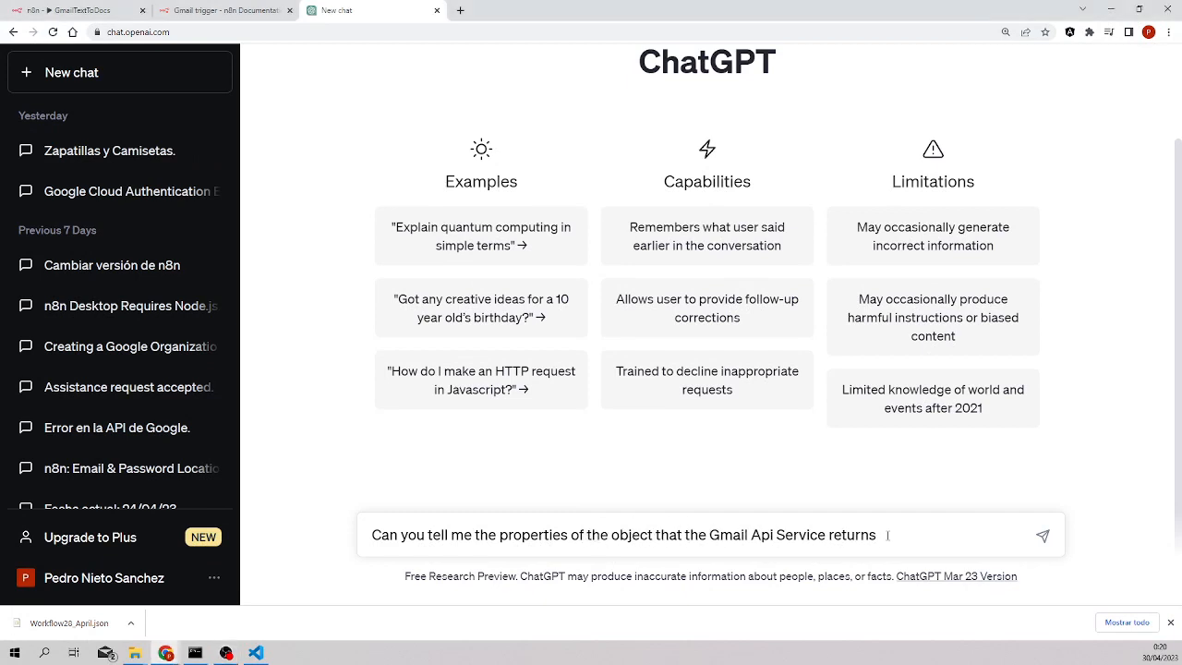
key(Return)
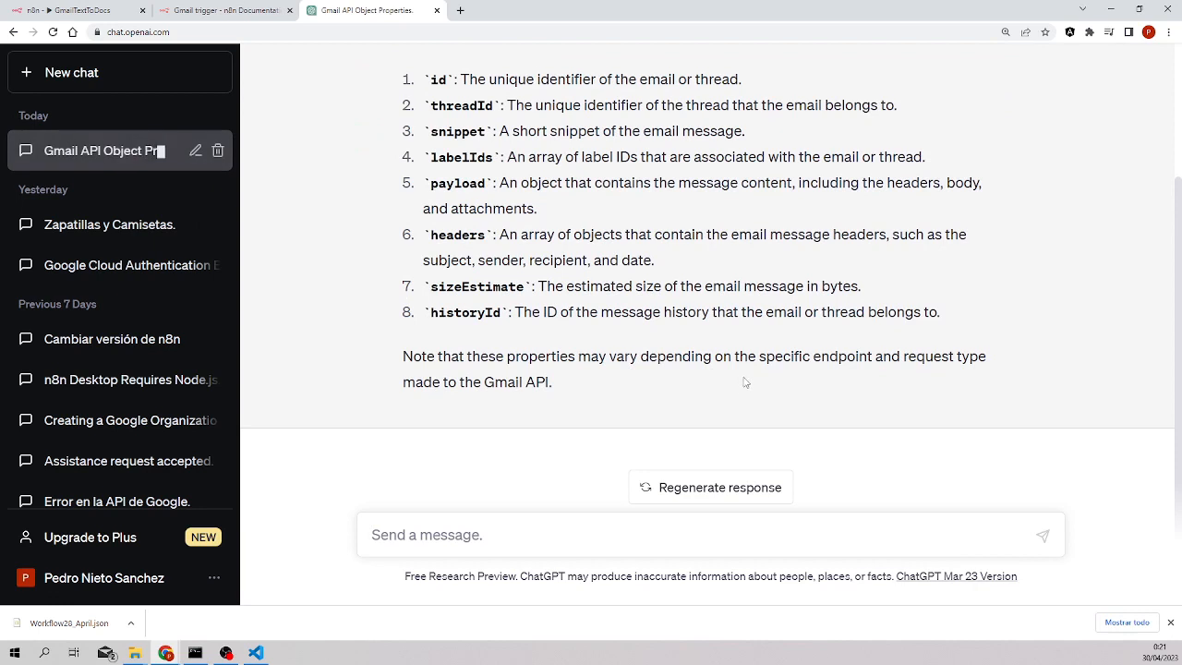
Send the follow-up message "I have seen a property called "text" but you are not mentioning it".
click(591, 527)
text(I have seen a pr)
text(operty called )
text("tex)
text(ut)
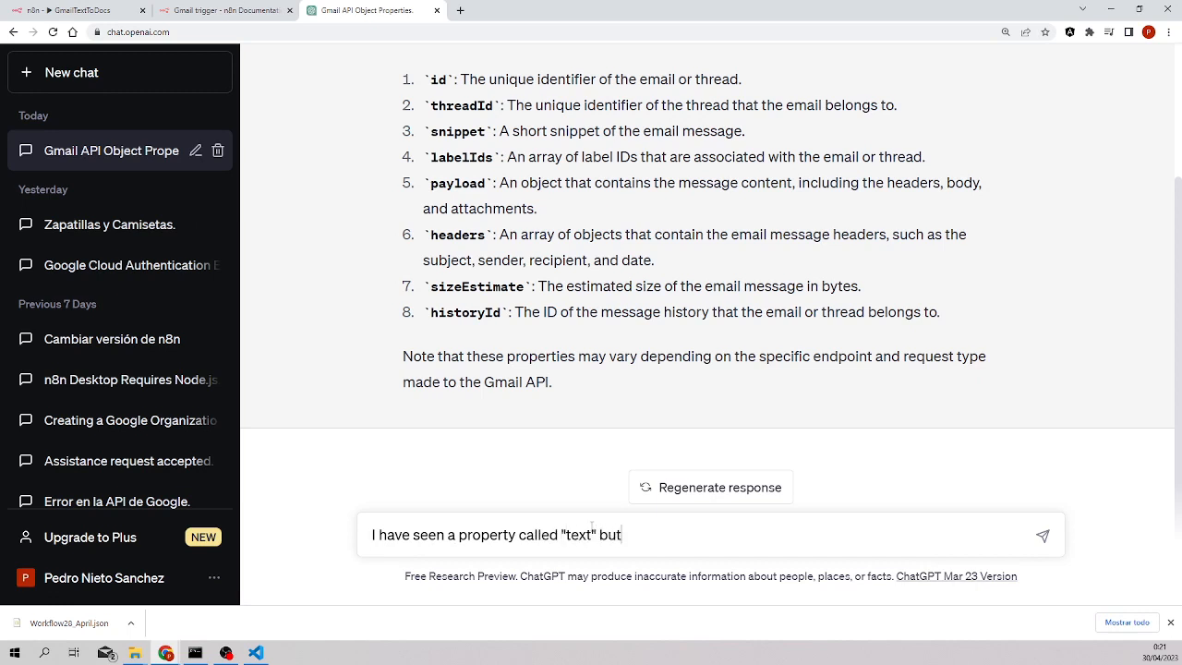
text( you are not mentionign)
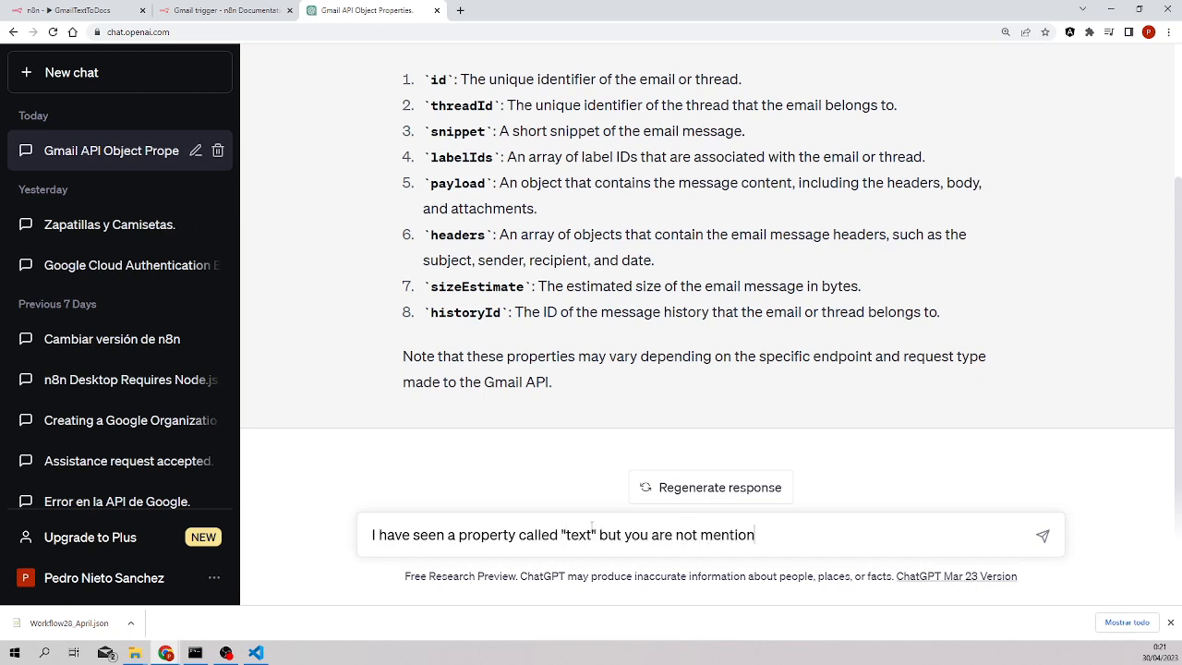
key(BackSpace)
key(BackSpace)
text(ng it)
key(Return)
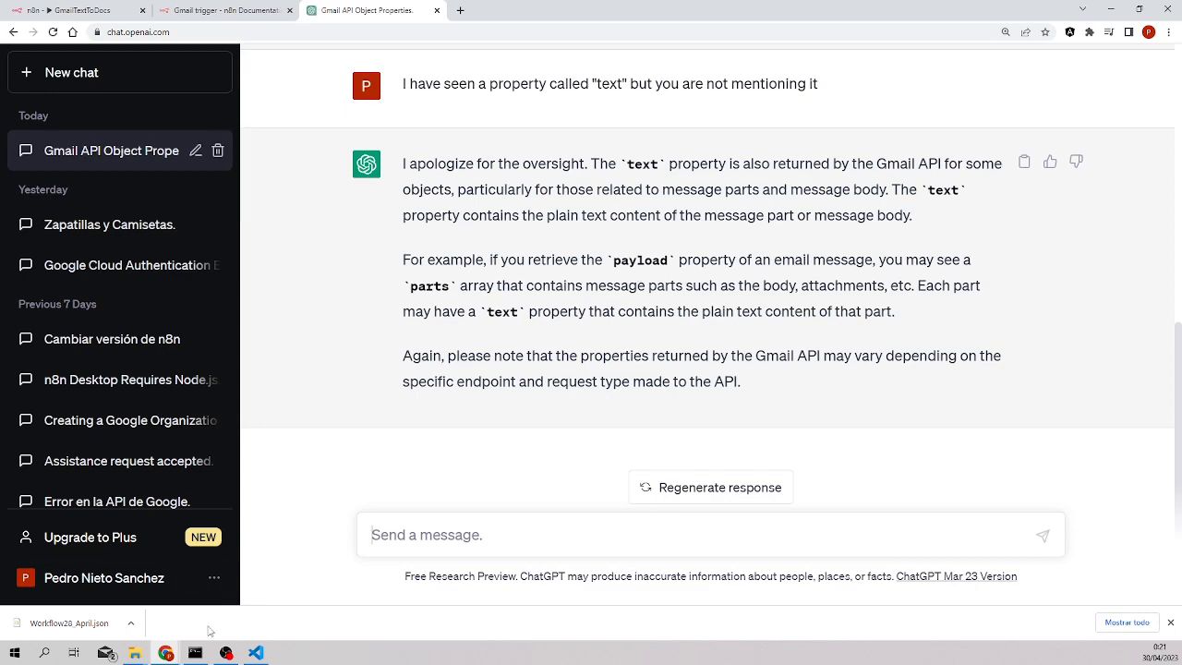
Return to the n8n workflow and examine the Gmail Trigger data as JSON and as a schema, collapsing the headers group.
click(111, 10)
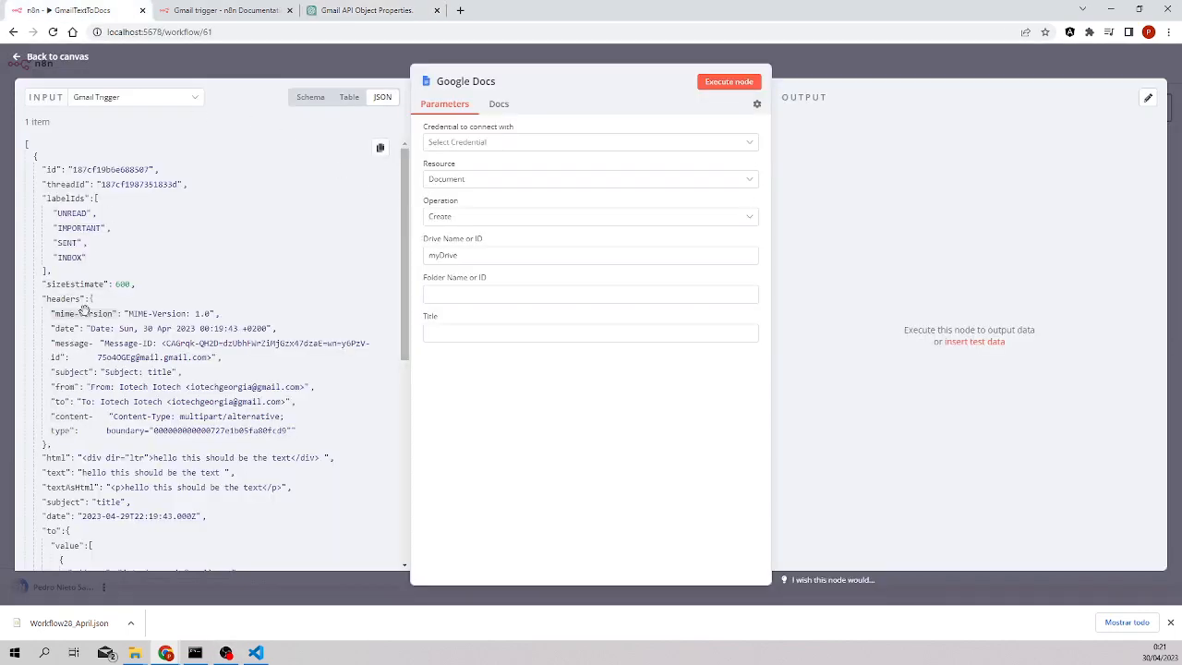
scroll(83, 310, down, 3)
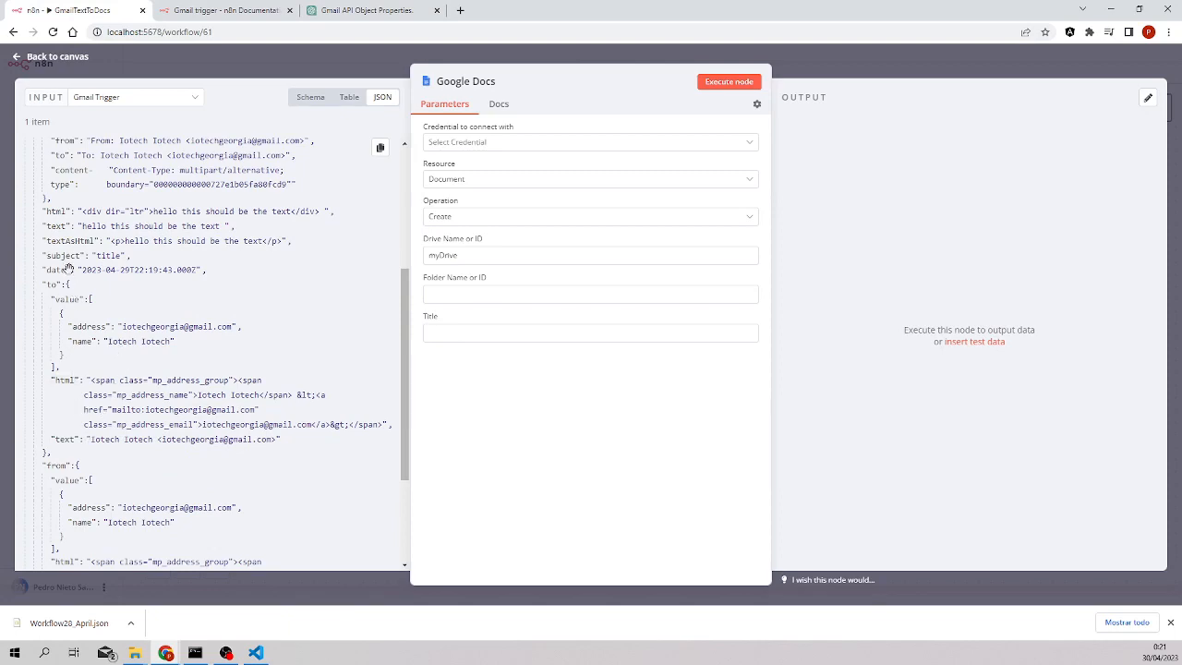
scroll(65, 231, up, 3)
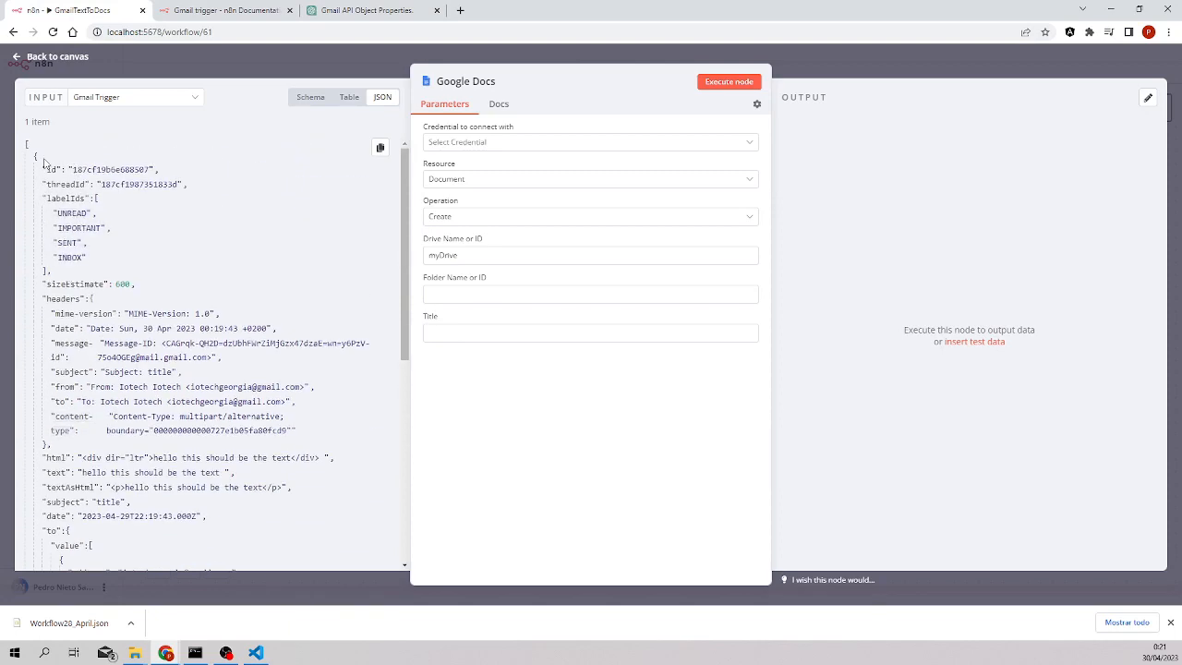
click(316, 101)
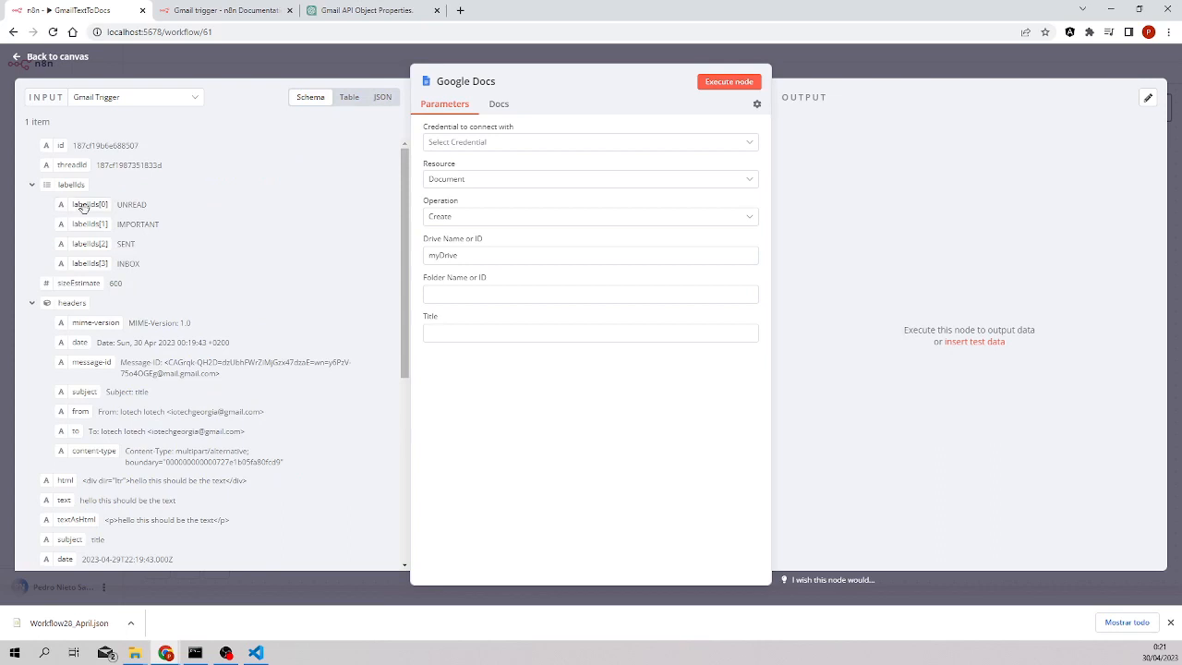
click(33, 304)
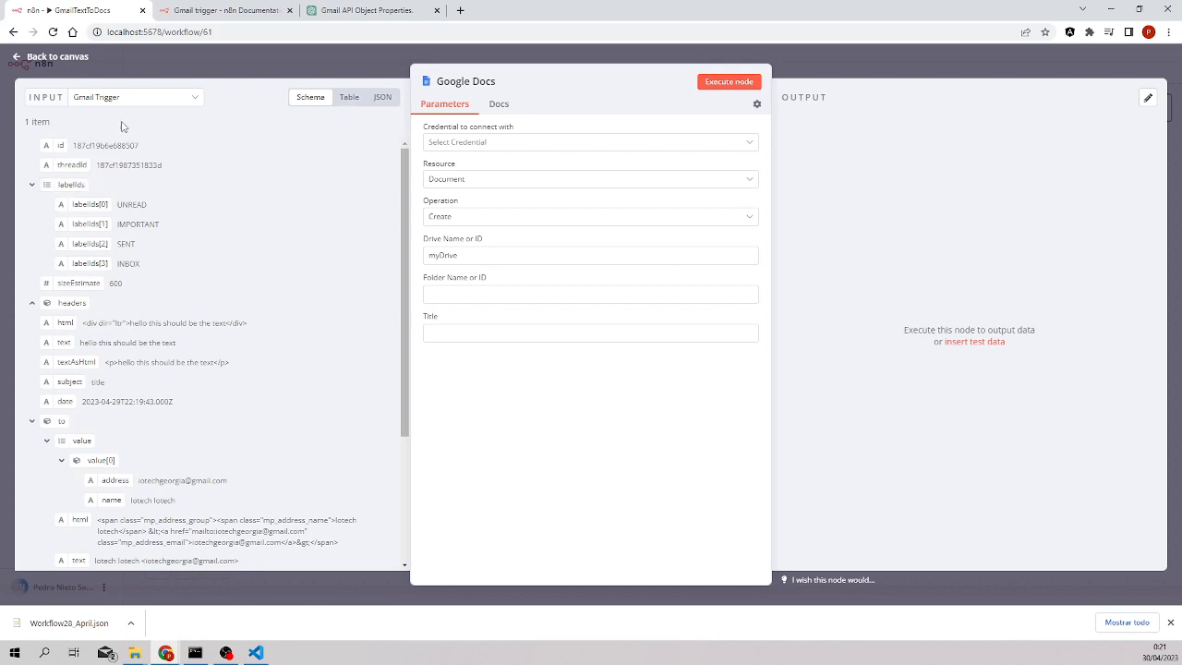
Go back to ChatGPT and read its explanation of the text property and its list of Gmail API properties.
click(365, 10)
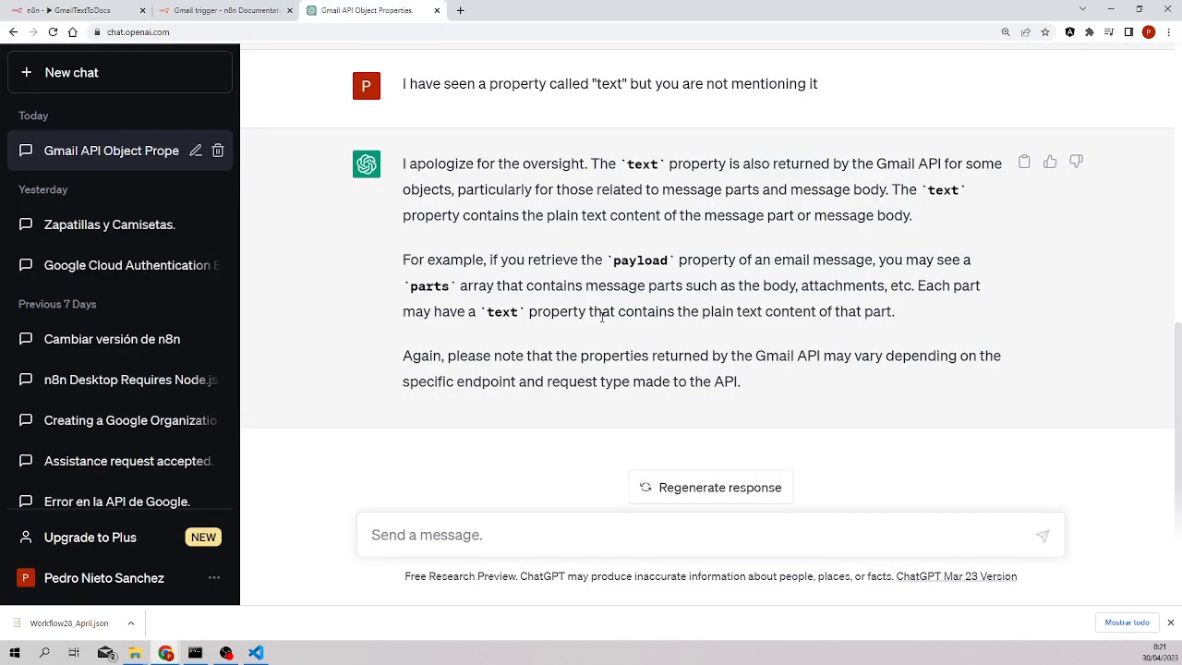
scroll(570, 337, up, 3)
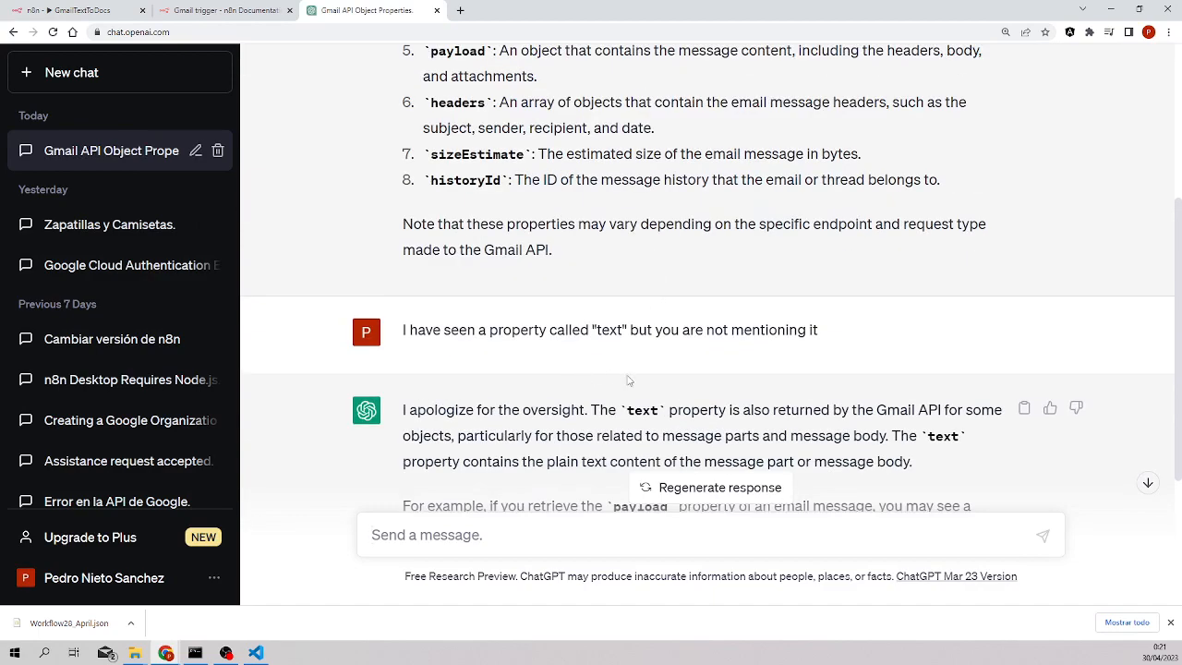
scroll(573, 381, down, 3)
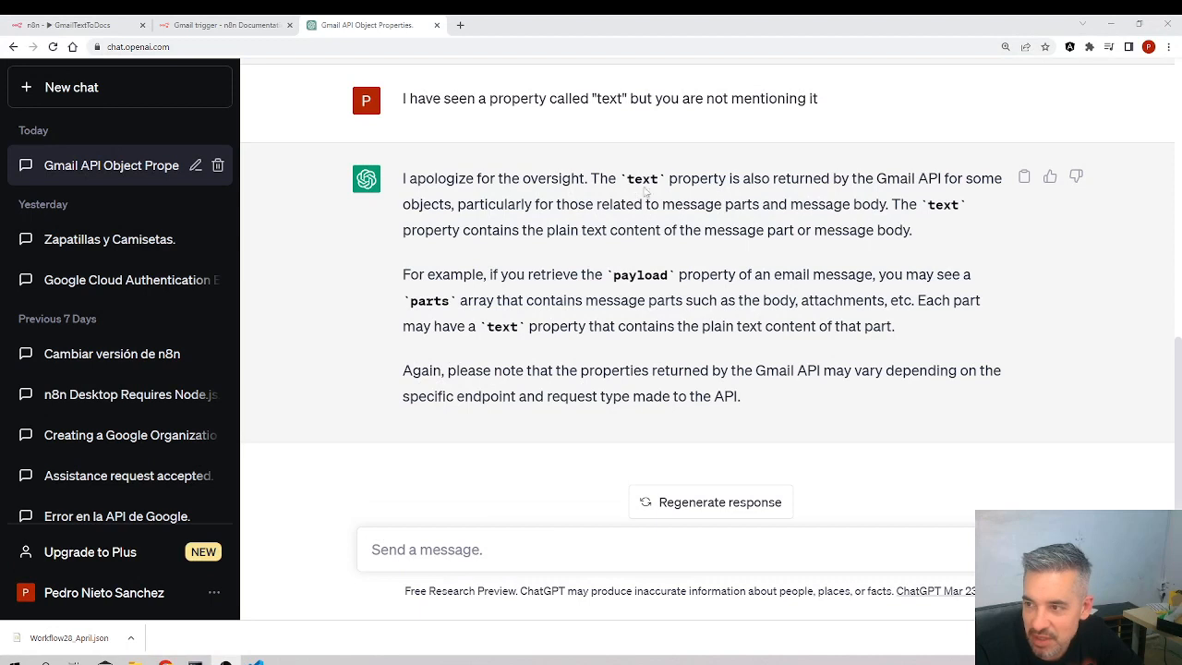
drag(452, 204, 918, 179)
click(725, 201)
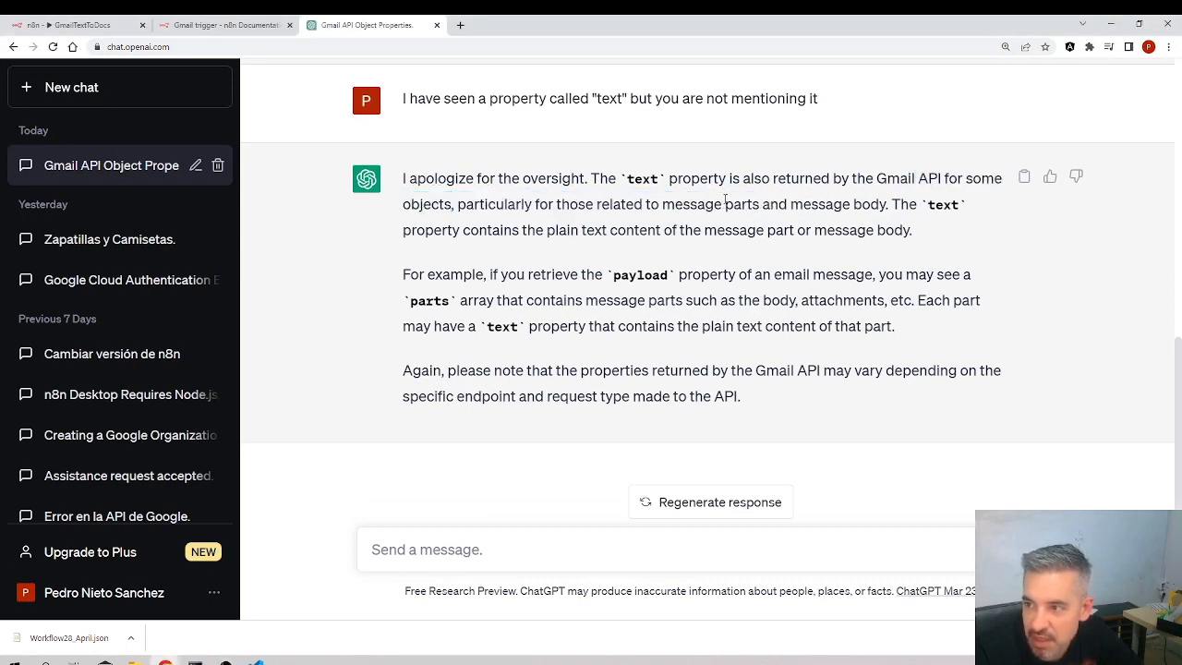
drag(556, 204, 931, 205)
click(697, 231)
drag(548, 231, 695, 231)
click(746, 230)
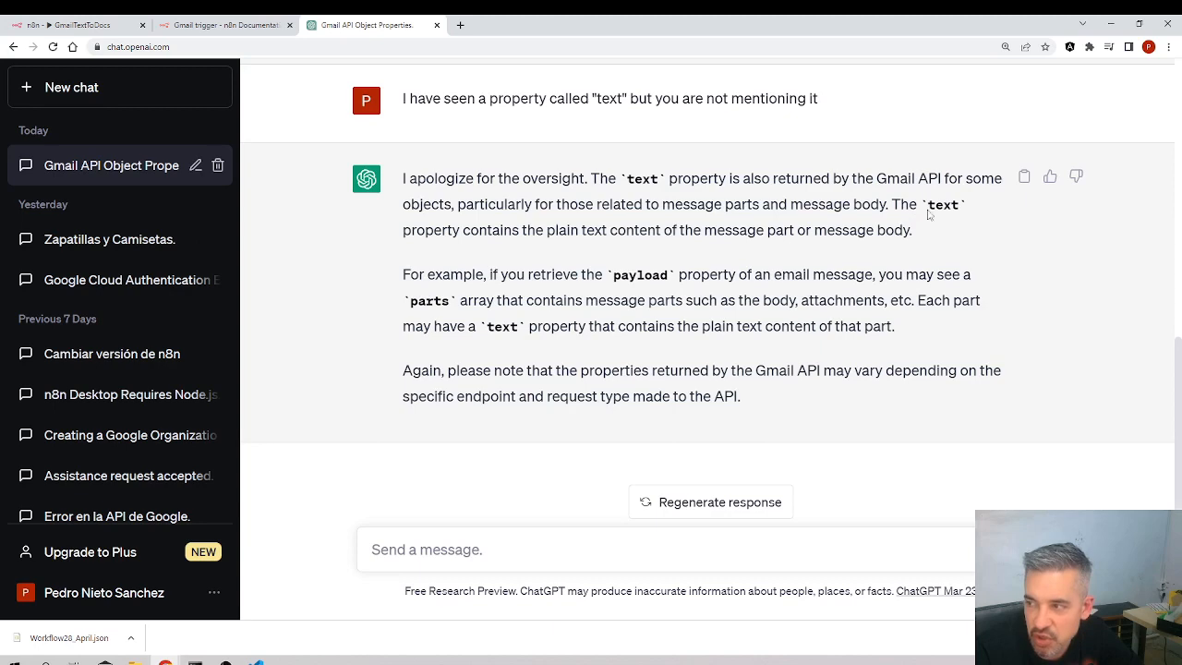
drag(926, 205, 967, 215)
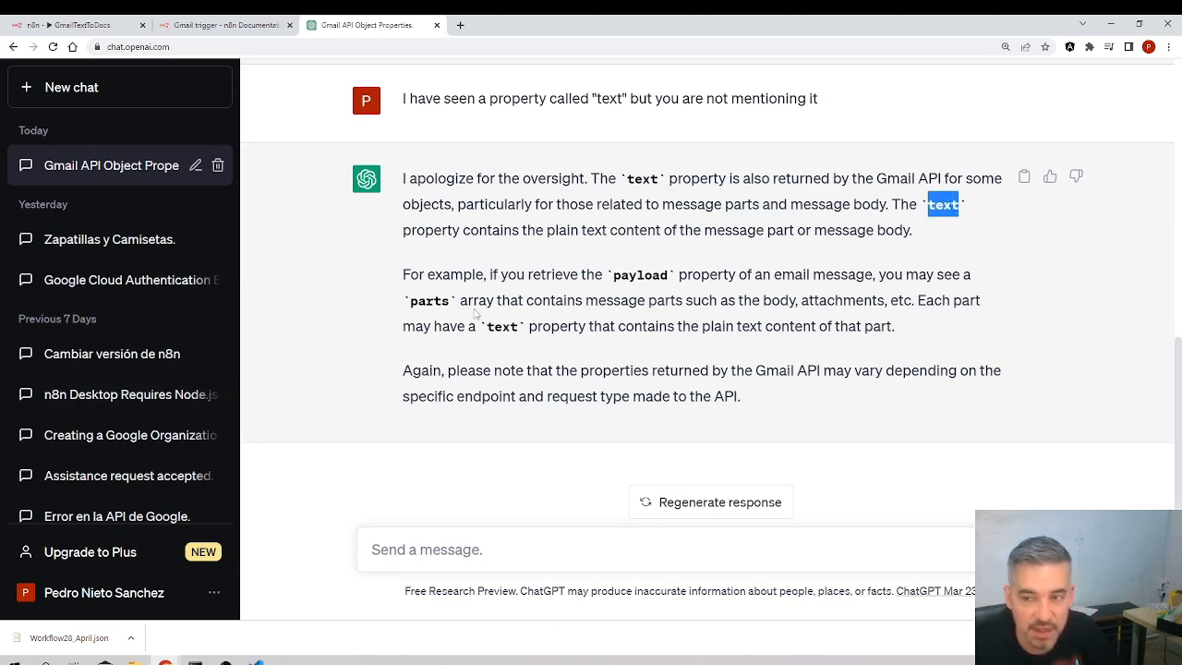
scroll(434, 314, up, 5)
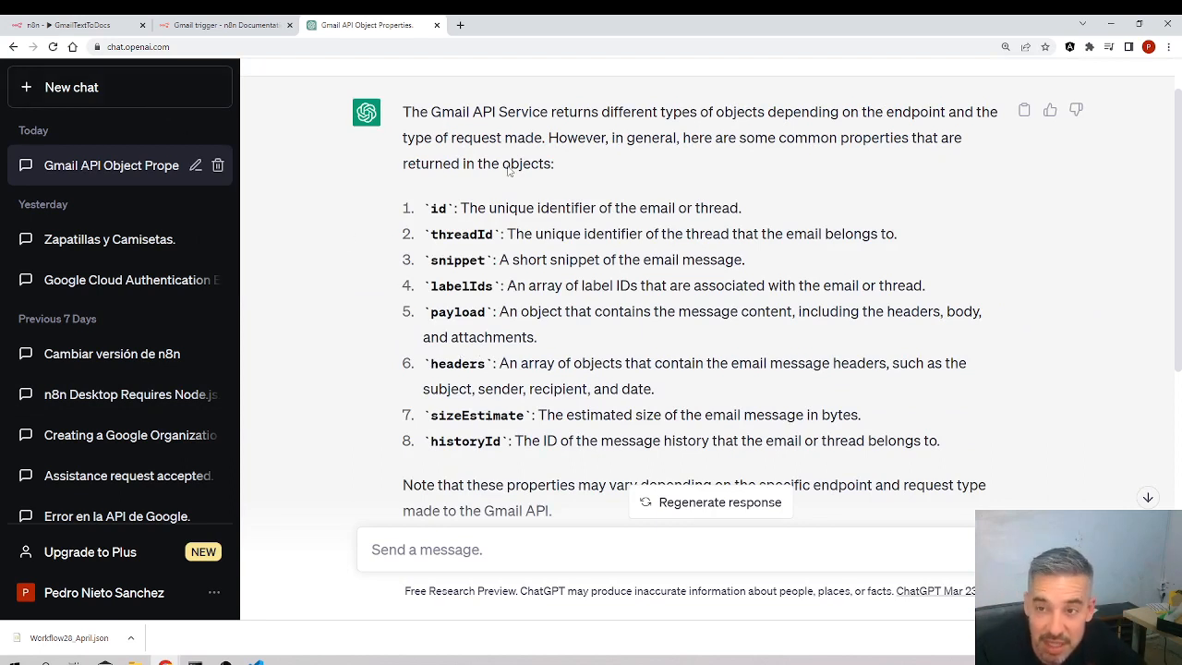
Return to the workflow, close the Google Docs node settings, and bring up the GmailText document in a maximized window.
click(83, 25)
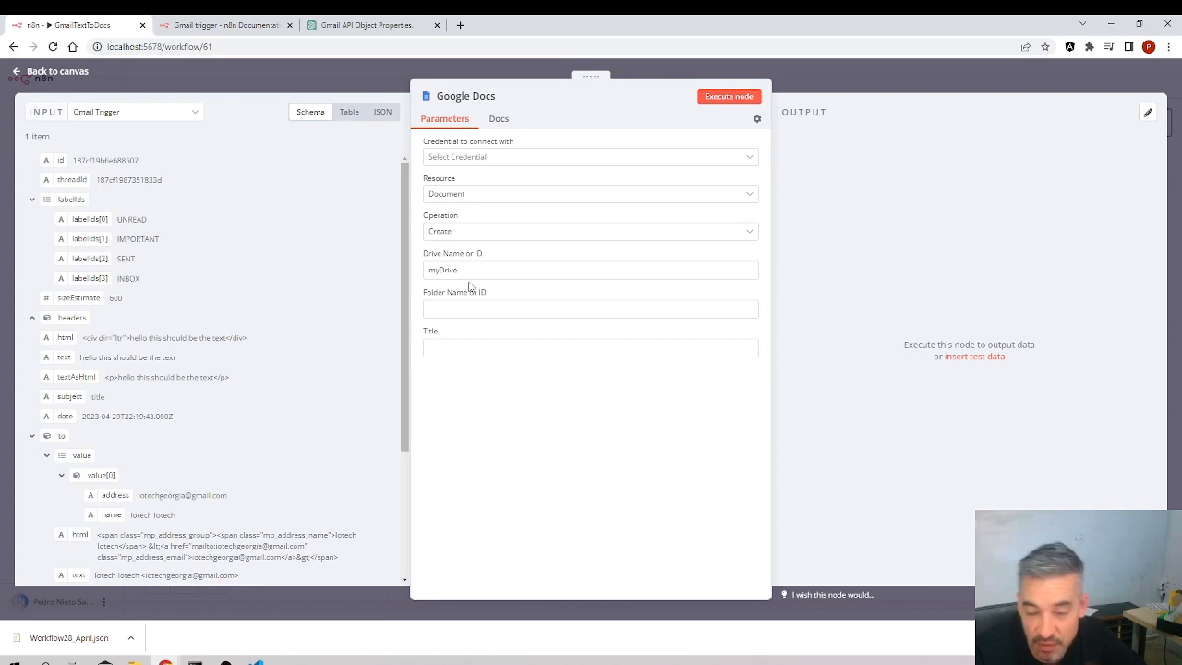
click(311, 87)
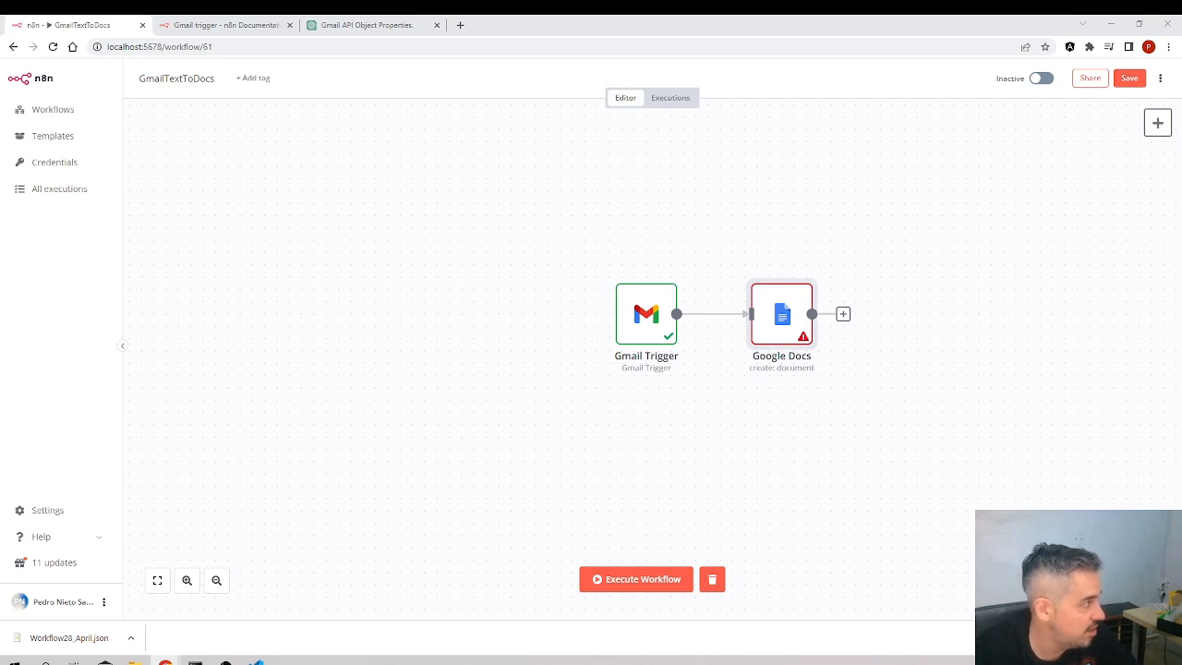
drag(0, 165, 516, 92)
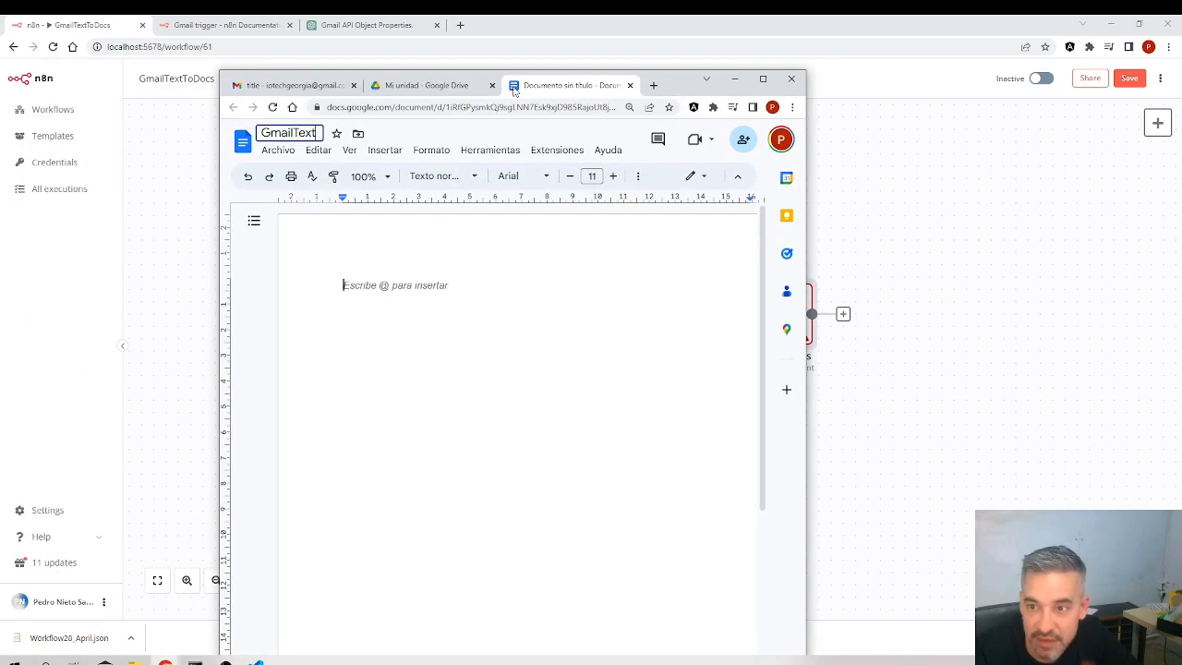
click(763, 78)
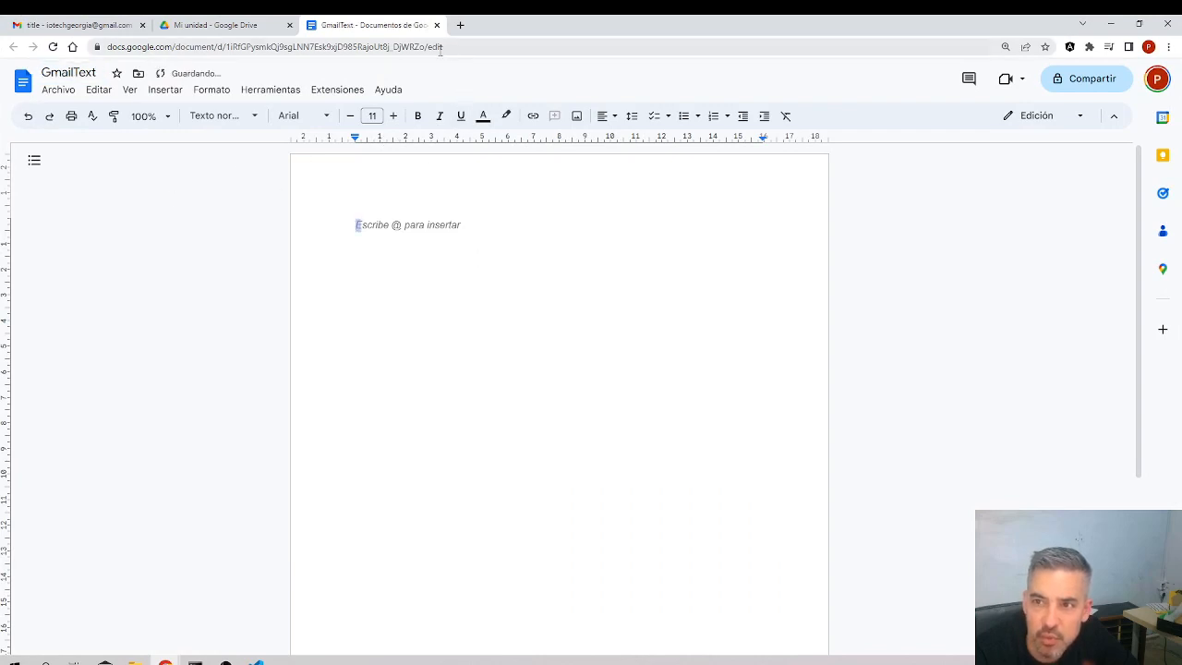
Select the document ID in the GmailText document's web address.
drag(426, 46, 227, 47)
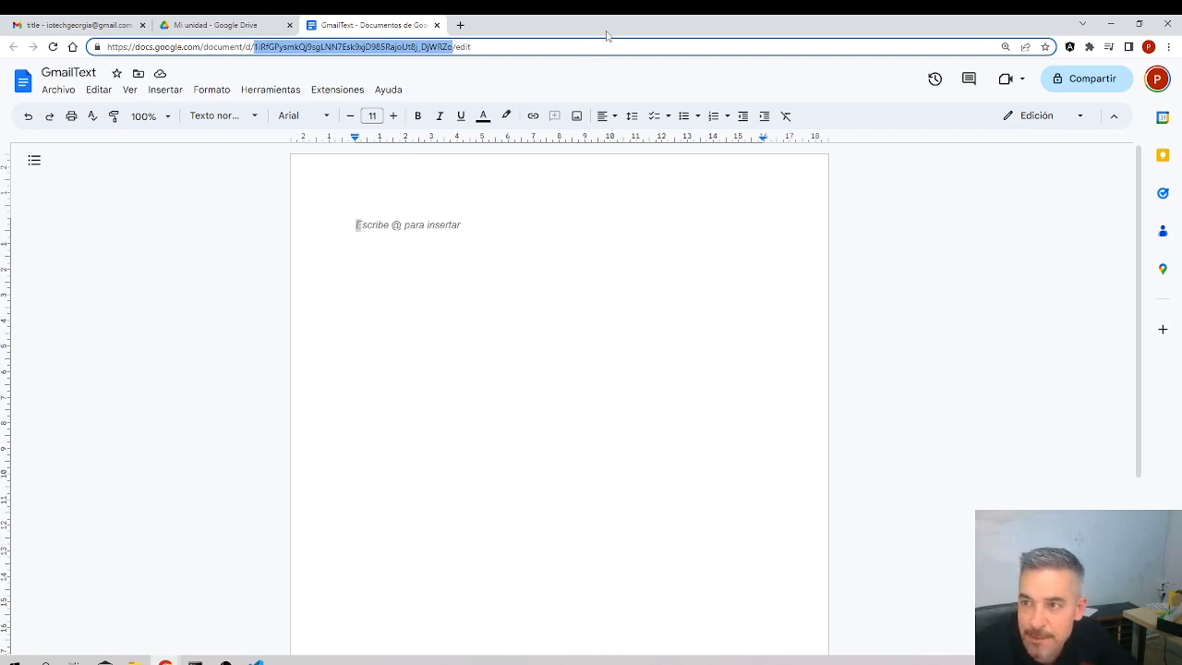
click(254, 46)
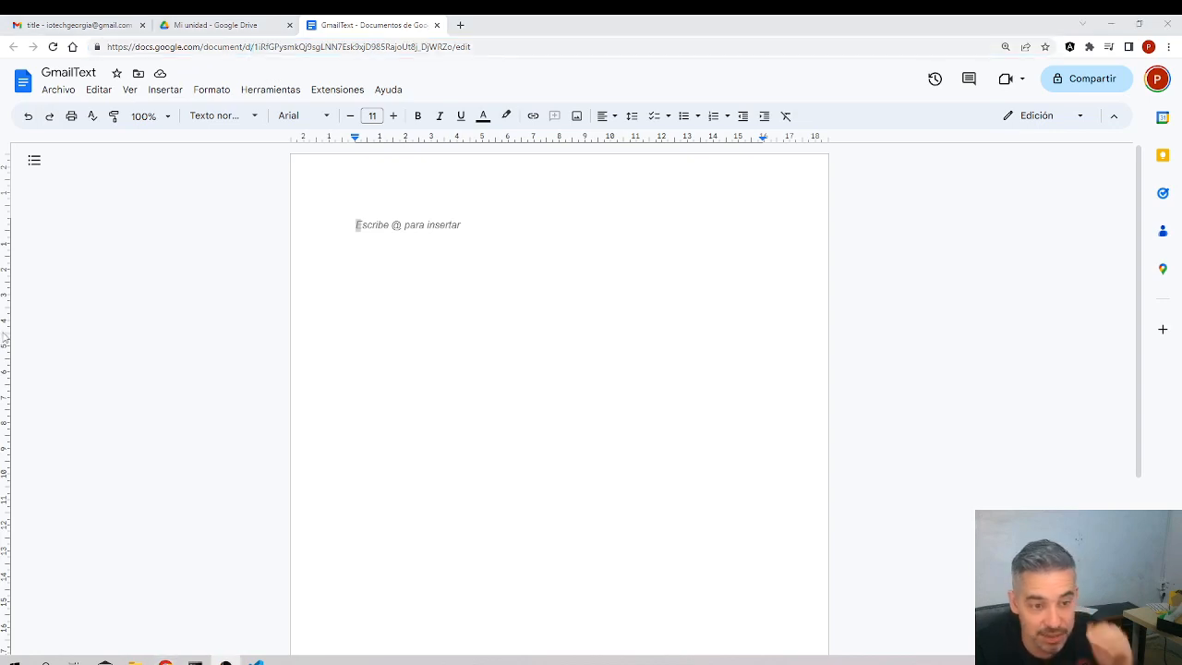
click(454, 48)
drag(454, 48, 256, 47)
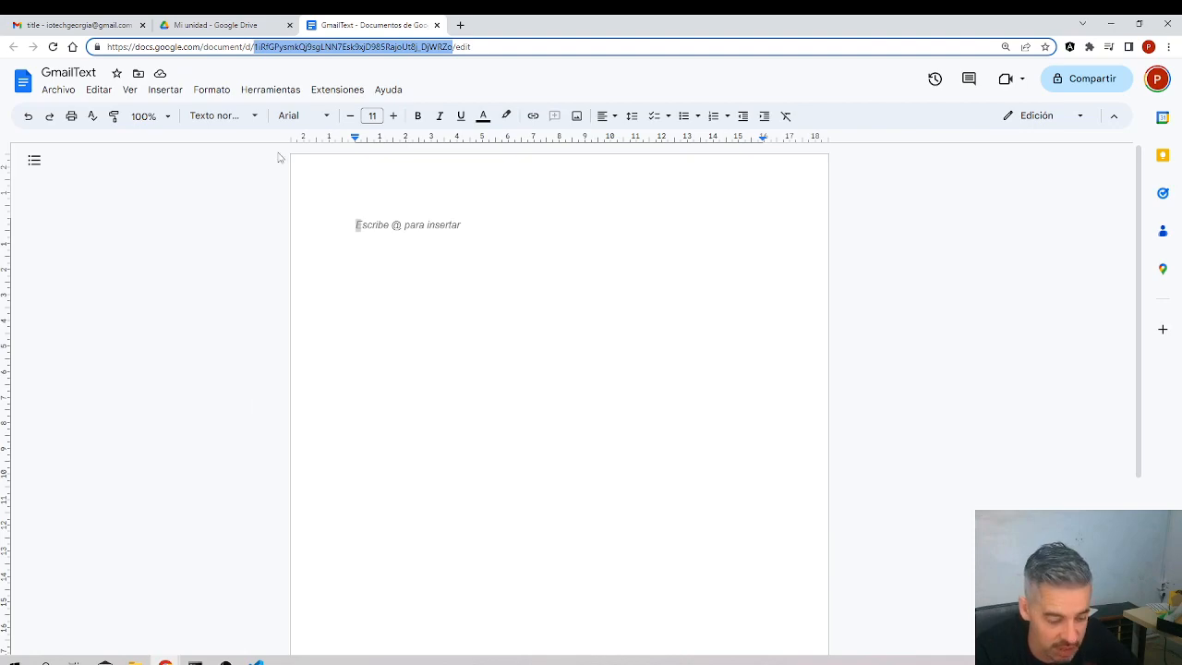
Go back to the workflow, reopen the Google Docs node, and start creating a new credential for it.
drag(897, 28, 0, 204)
double_click(789, 340)
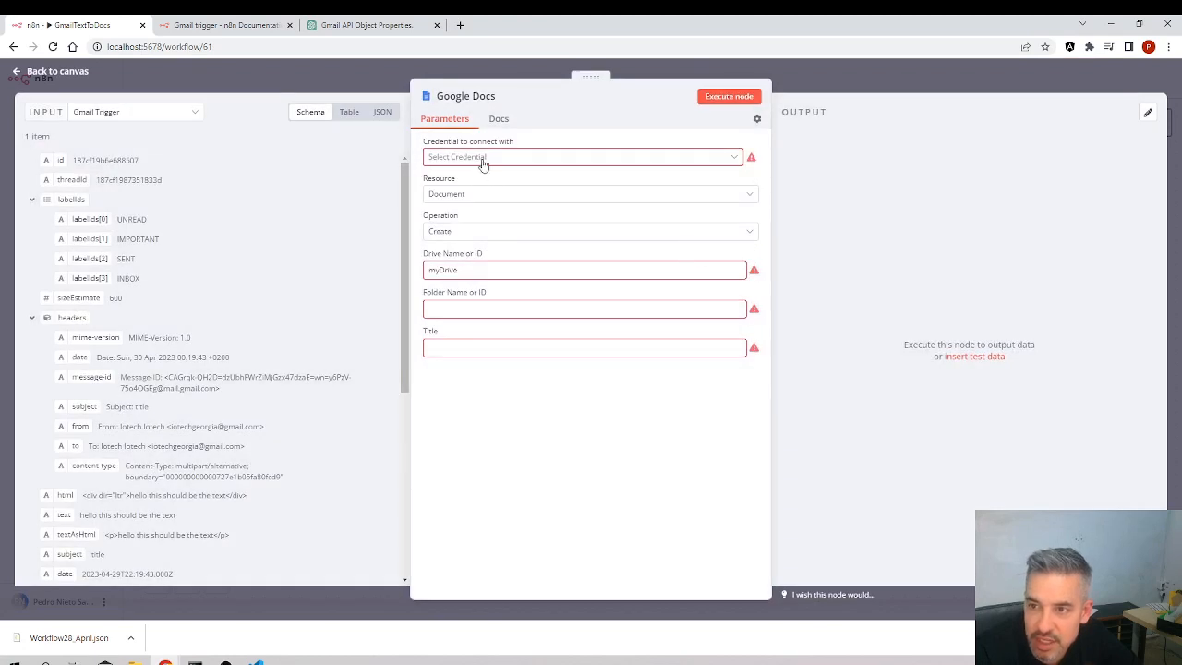
click(481, 162)
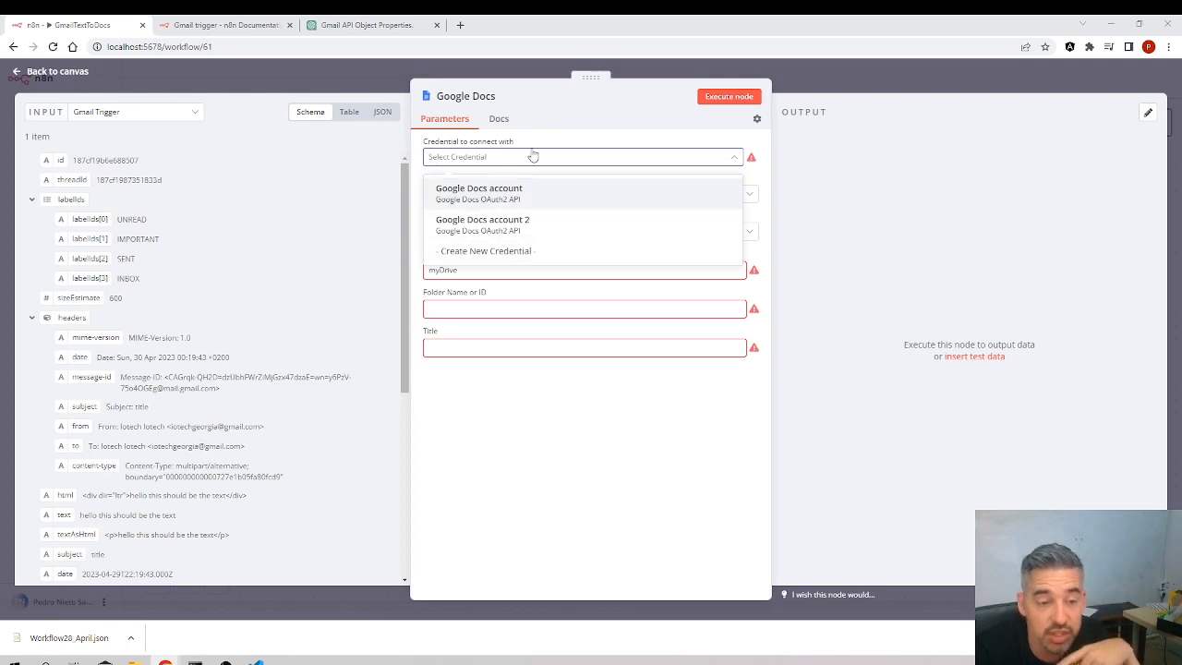
click(558, 470)
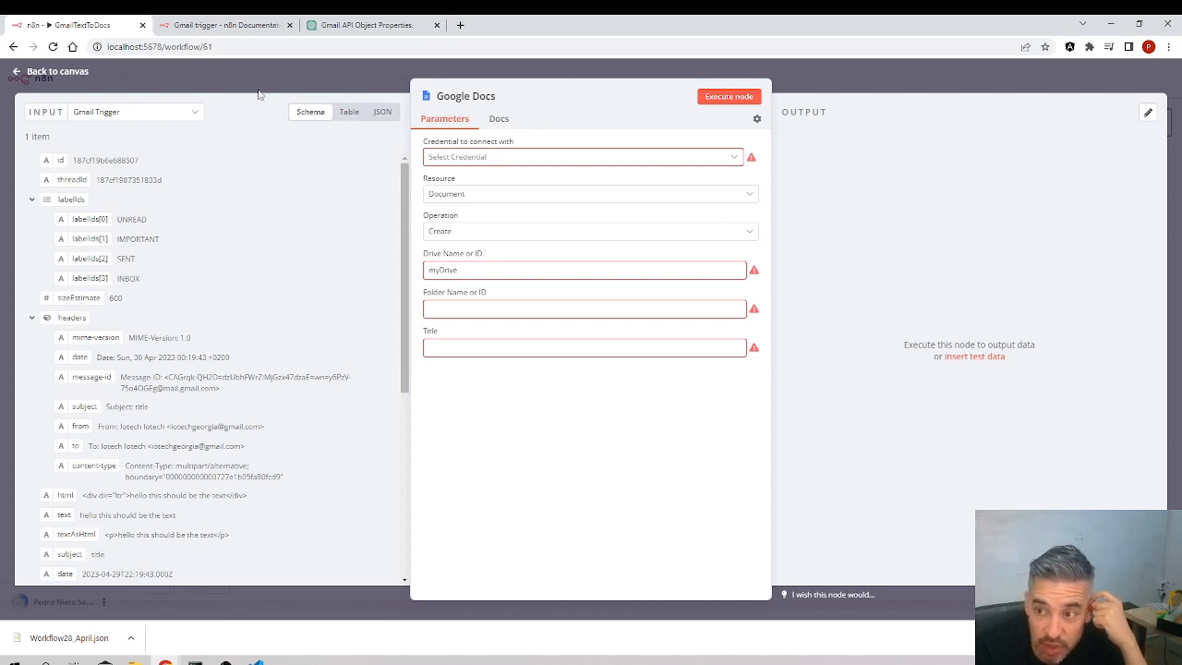
click(469, 156)
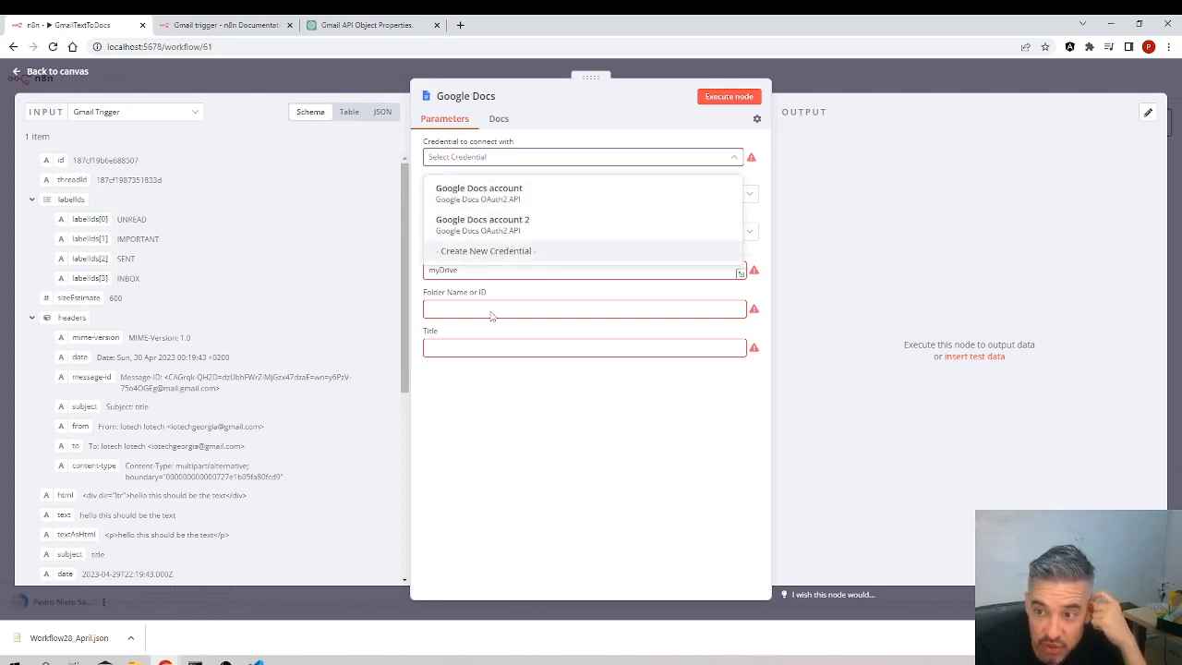
click(487, 434)
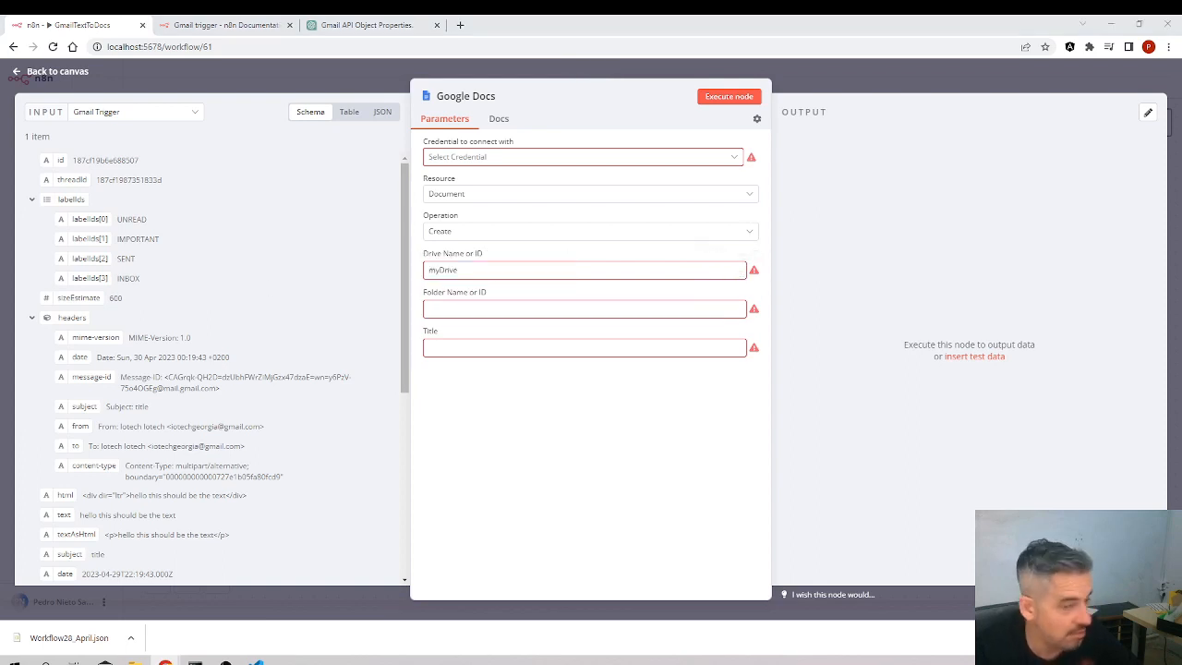
click(465, 158)
click(487, 255)
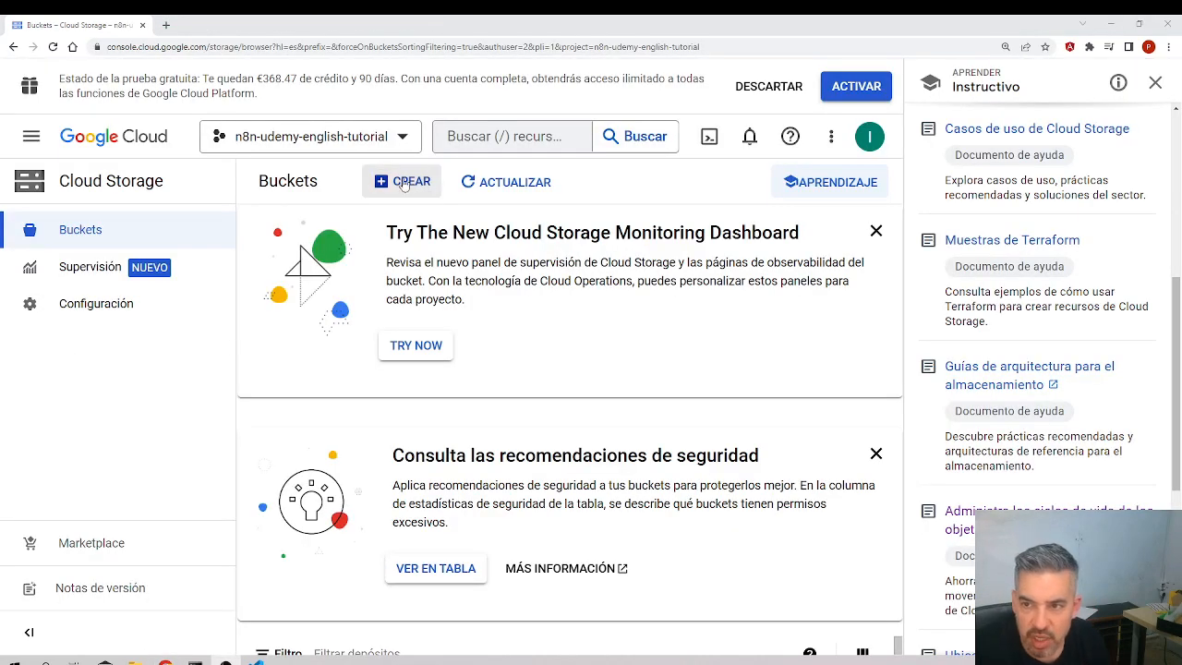
Find APIs & Services in the n8n-udemy-english-tutorial project and open its credentials page.
click(481, 139)
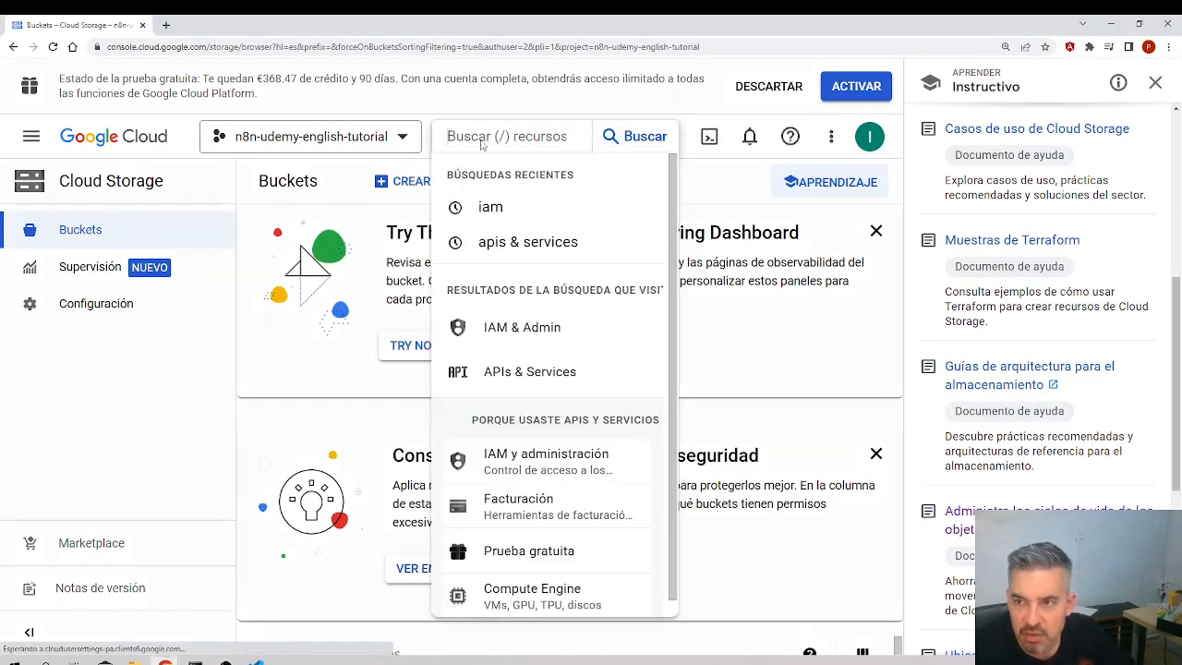
click(481, 139)
key(ctrl+minus)
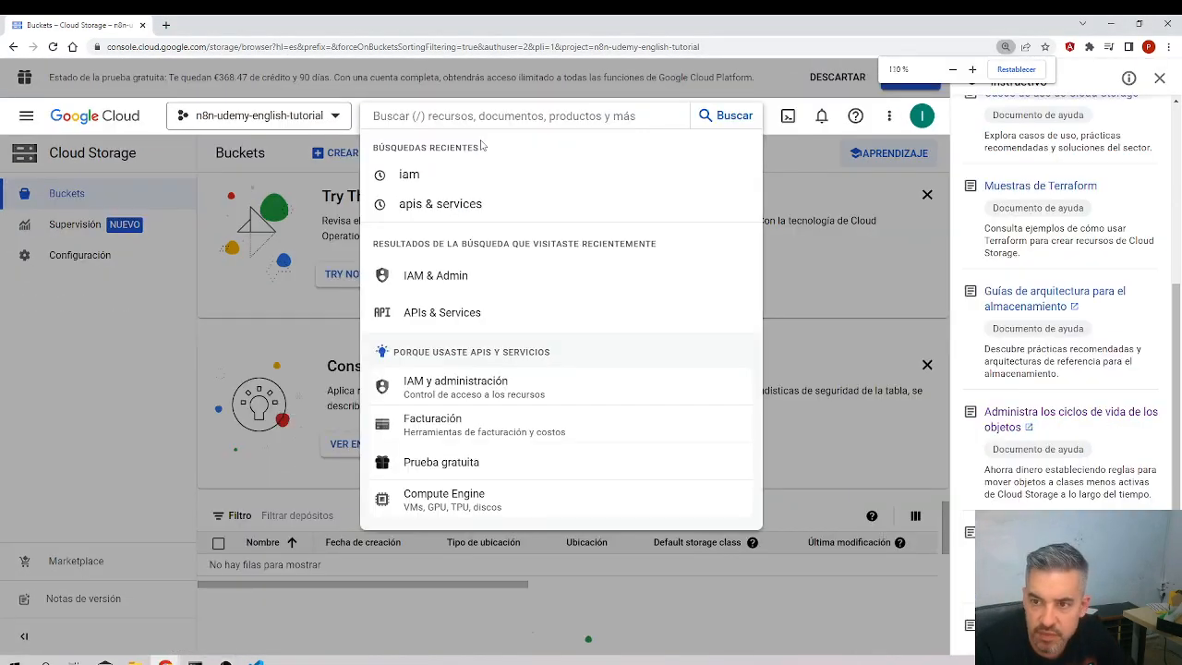
click(409, 187)
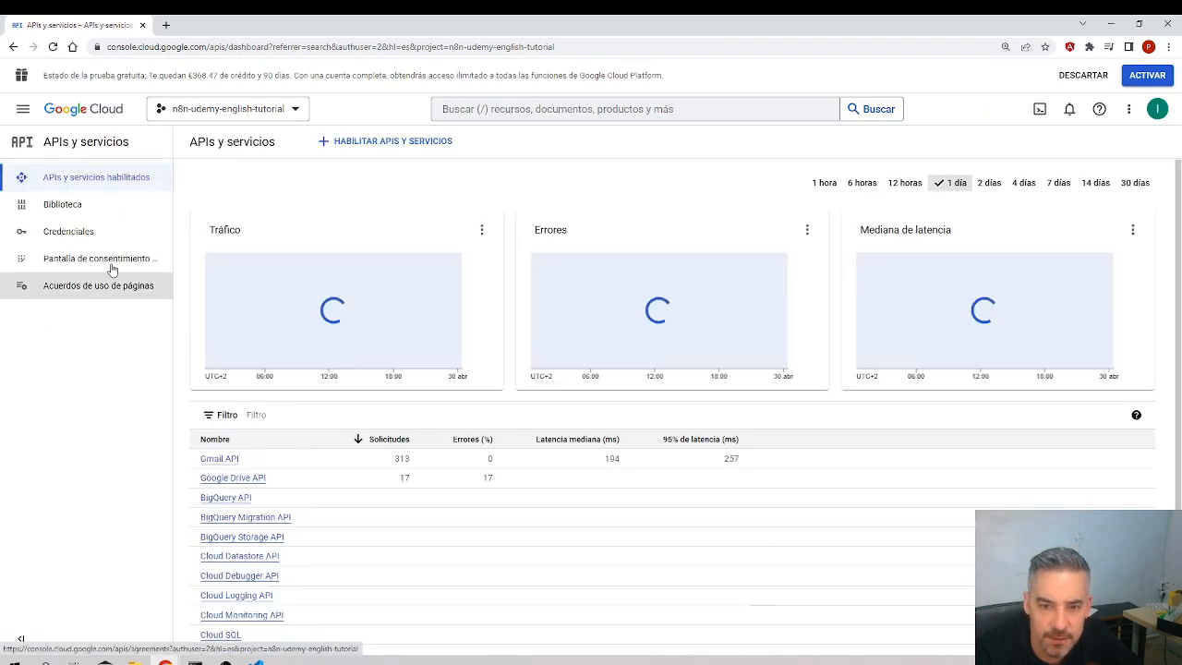
click(78, 231)
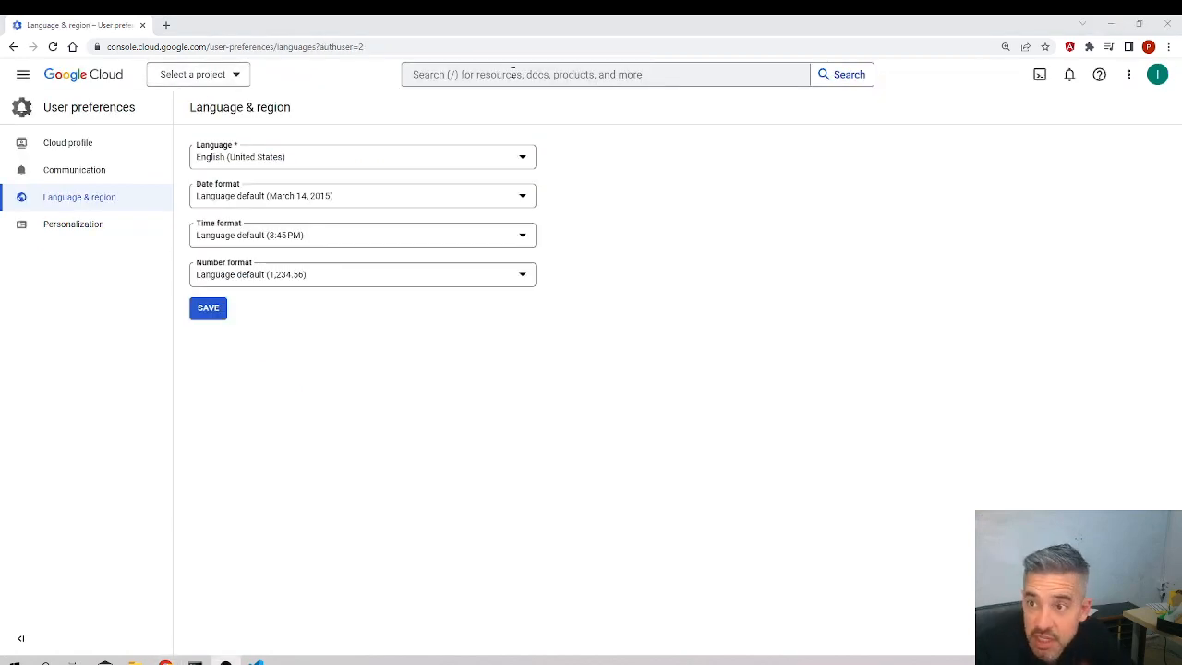
Search the English console for apis & services and open the Udemy n8n tutorial OAuth client from the project's credentials.
click(512, 74)
click(505, 125)
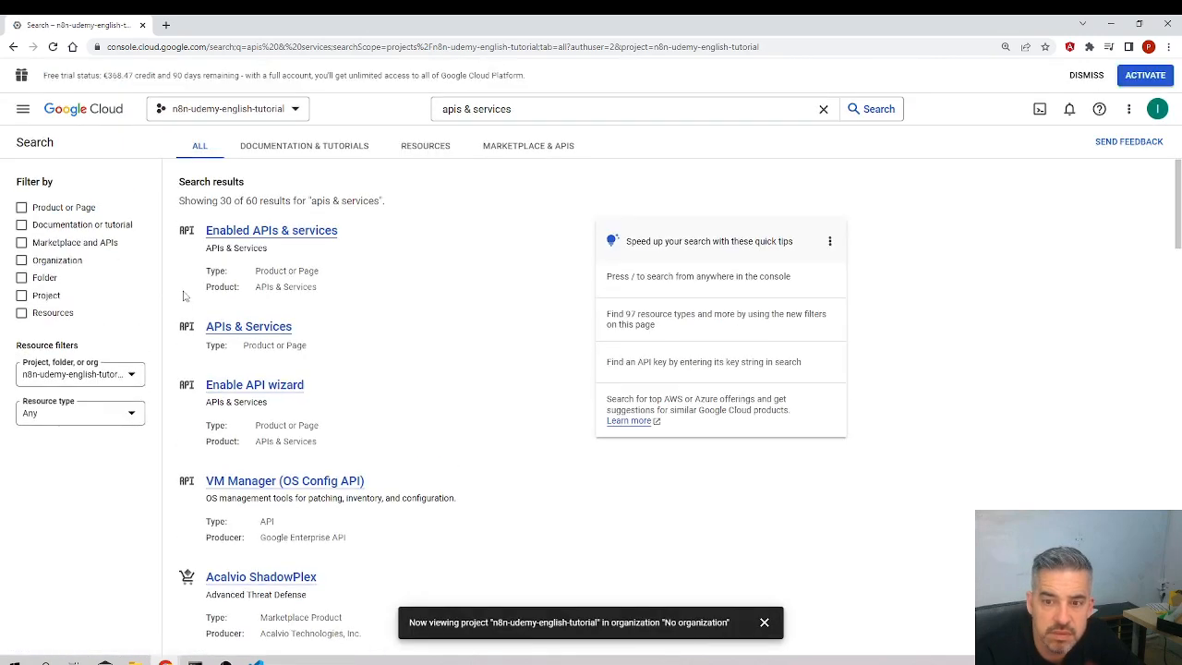
click(251, 327)
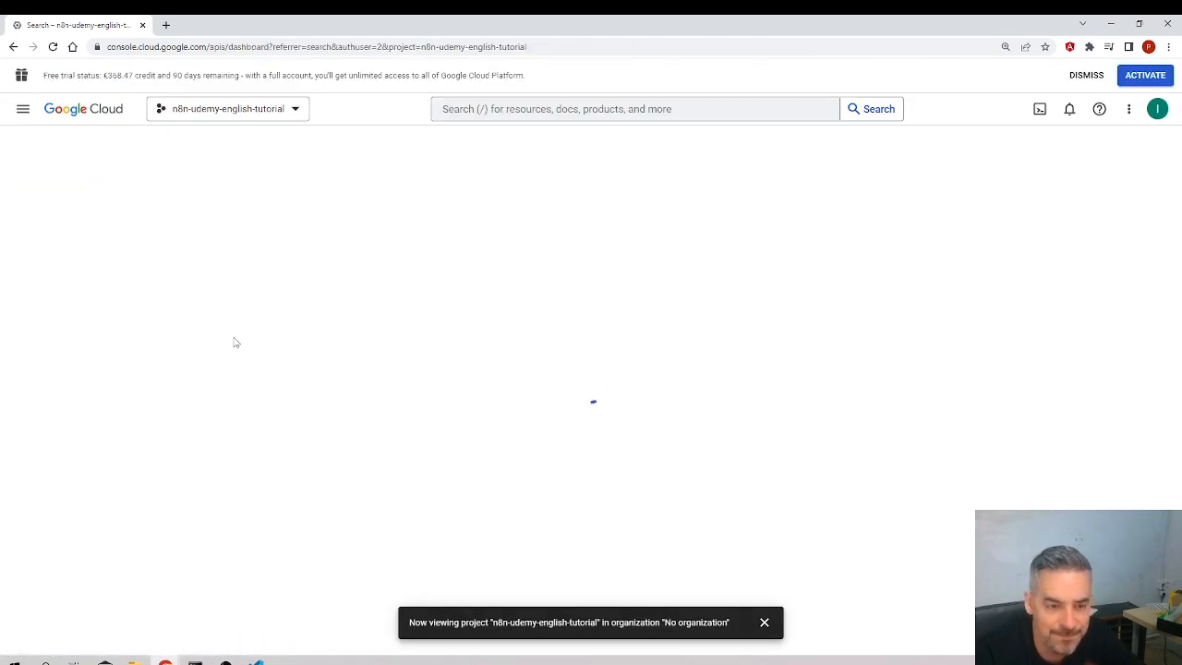
click(78, 232)
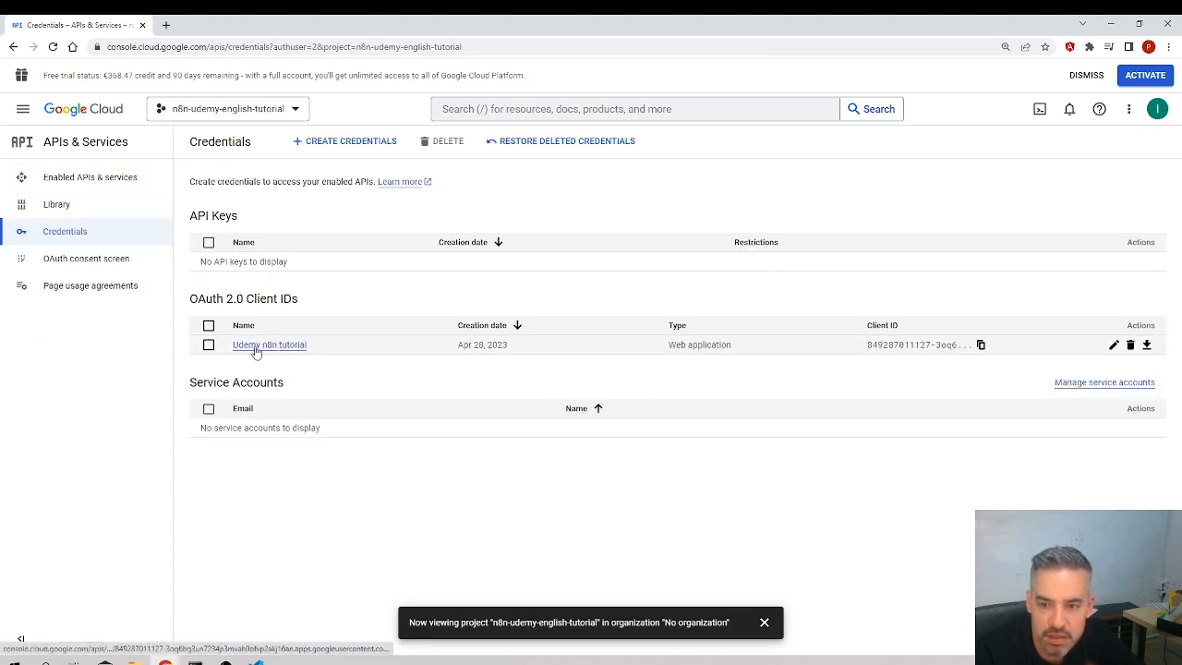
click(257, 348)
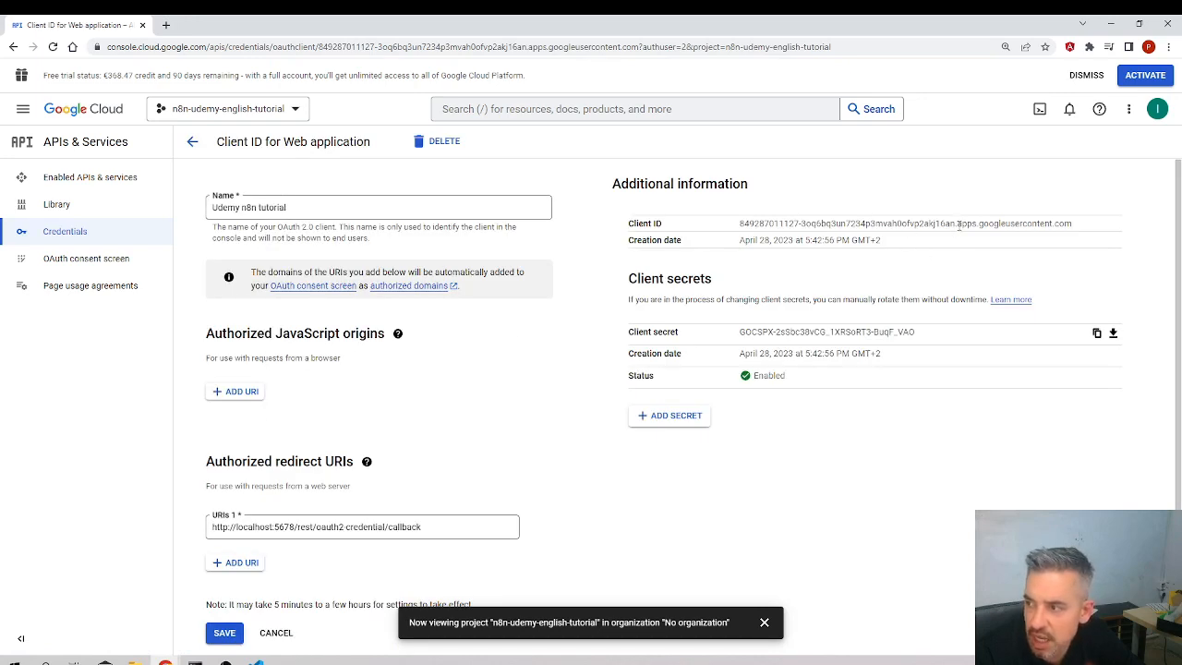
Copy the OAuth client's ID and paste it as the Client ID of the new Google Docs credential in n8n.
drag(1067, 221, 729, 236)
key(ctrl+c)
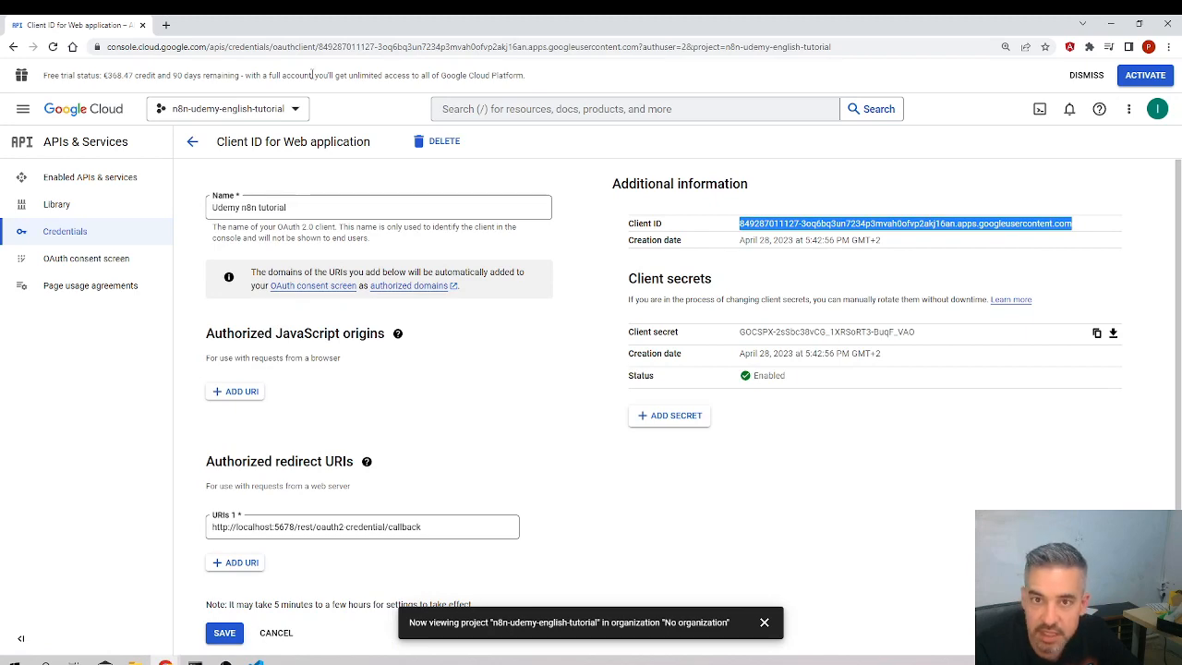
click(164, 661)
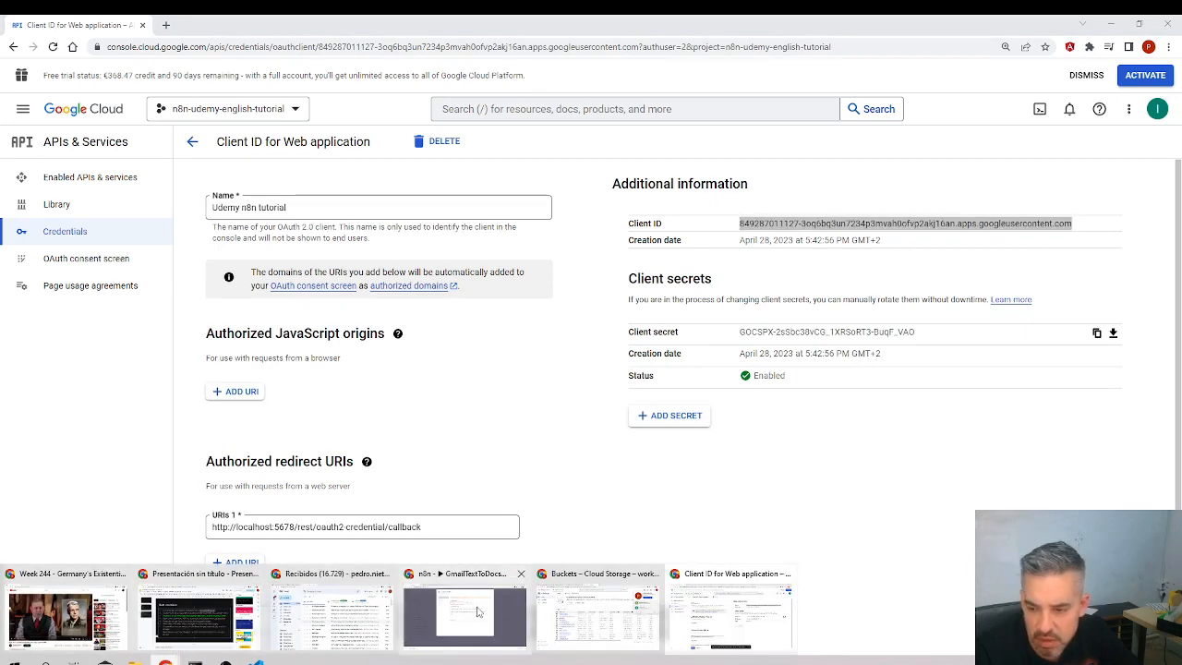
click(476, 612)
click(483, 333)
key(ctrl+v)
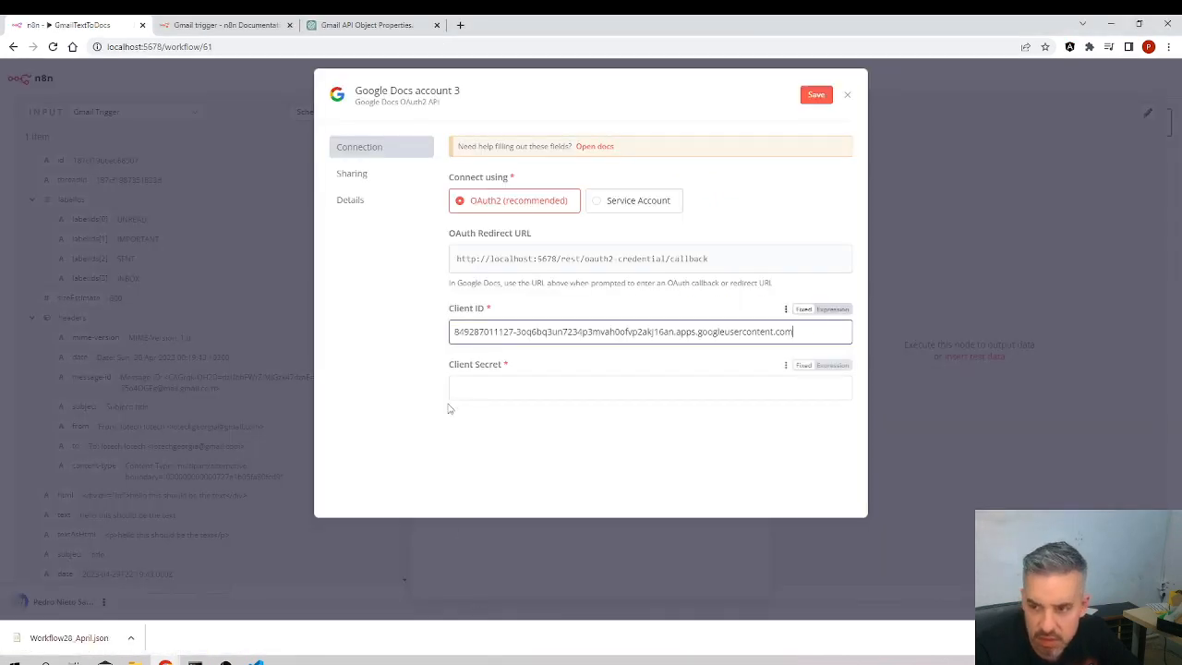
Copy the client secret from the Google Cloud OAuth client and paste it as the Client Secret of the n8n credential.
click(165, 661)
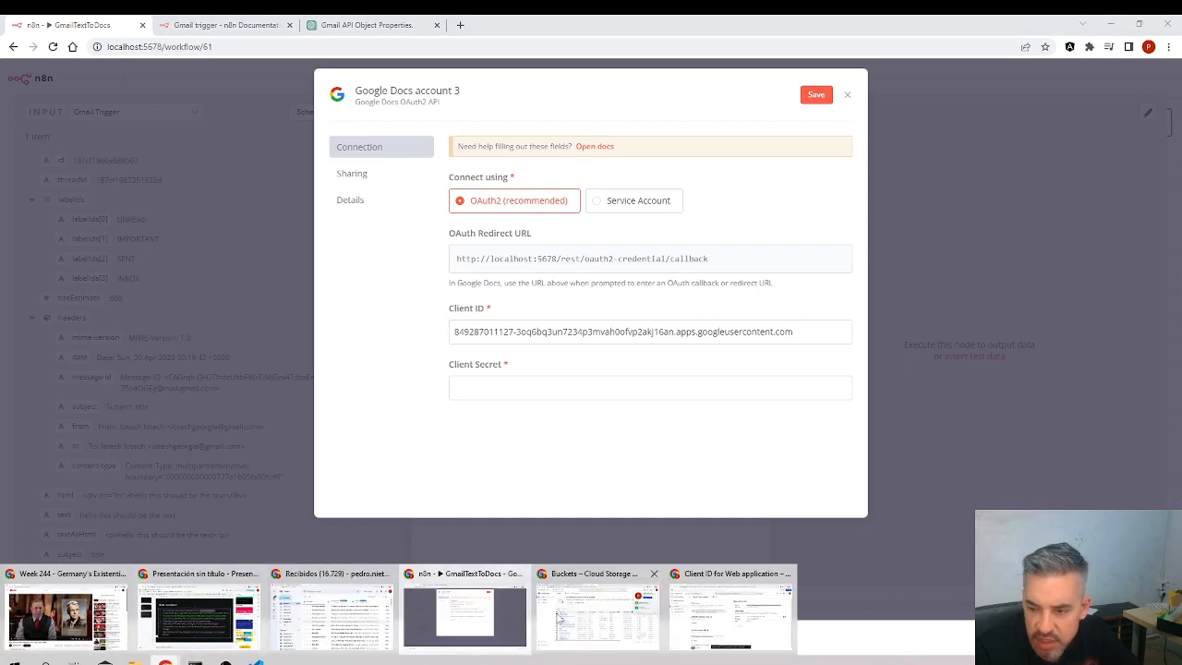
click(715, 609)
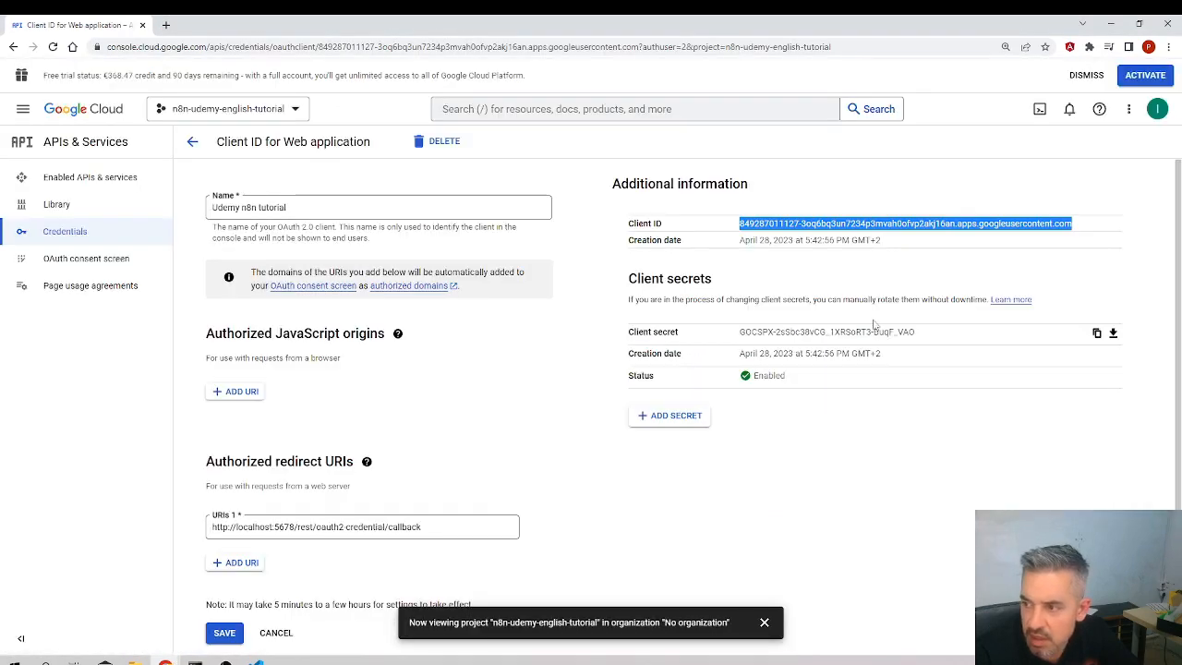
drag(930, 343, 742, 334)
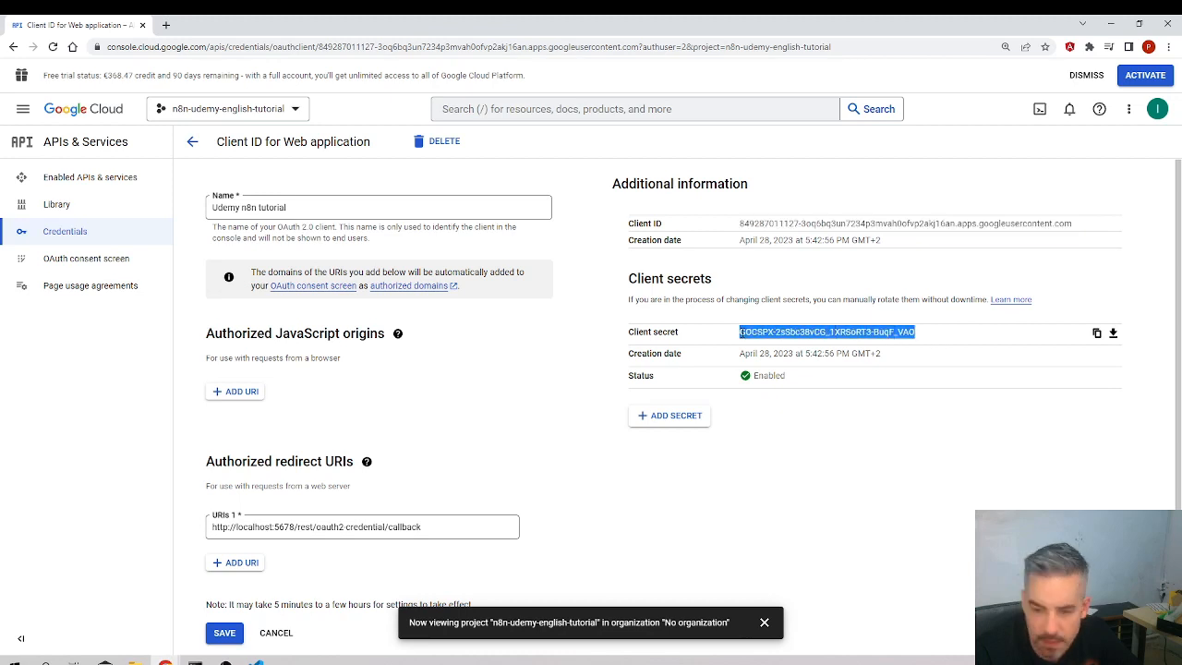
click(165, 661)
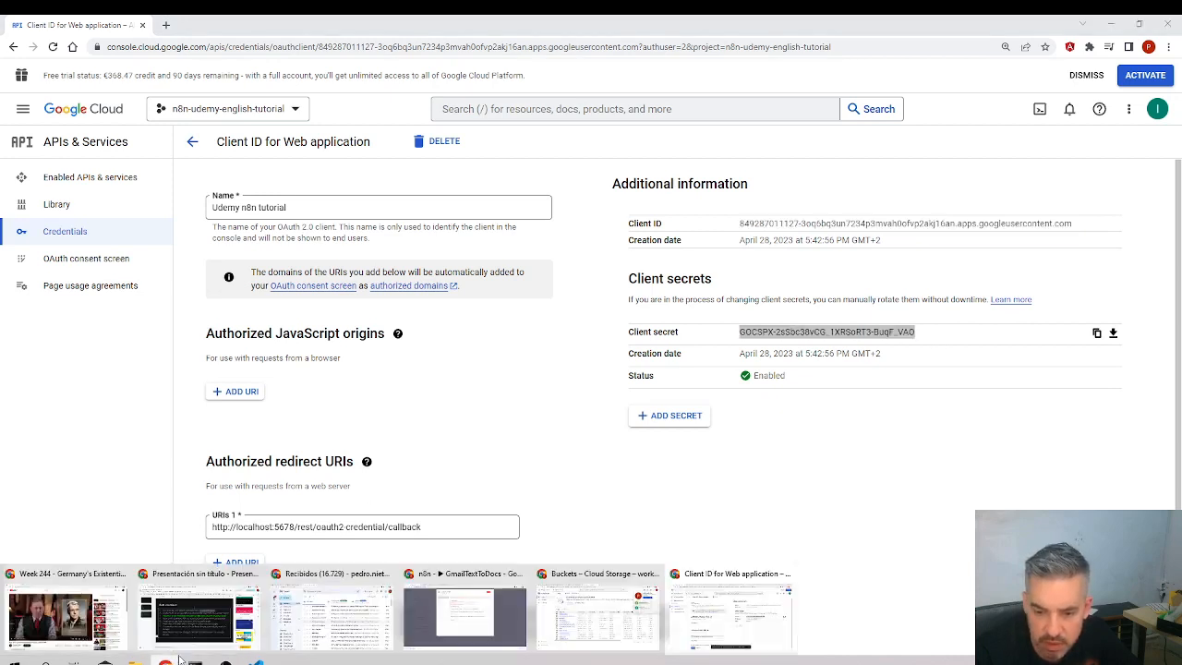
click(490, 617)
key(ctrl+v)
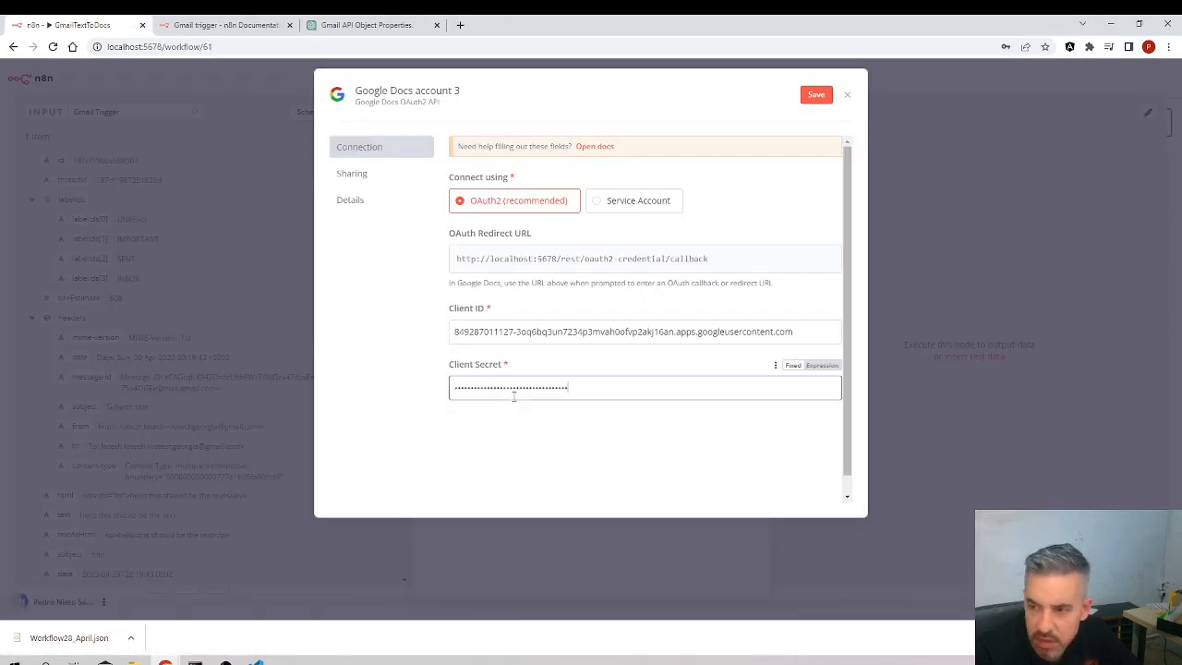
Sign the credential in with the app developer's Google account, continue past the unverified-app warning, and grant the requested Google Docs access.
click(536, 438)
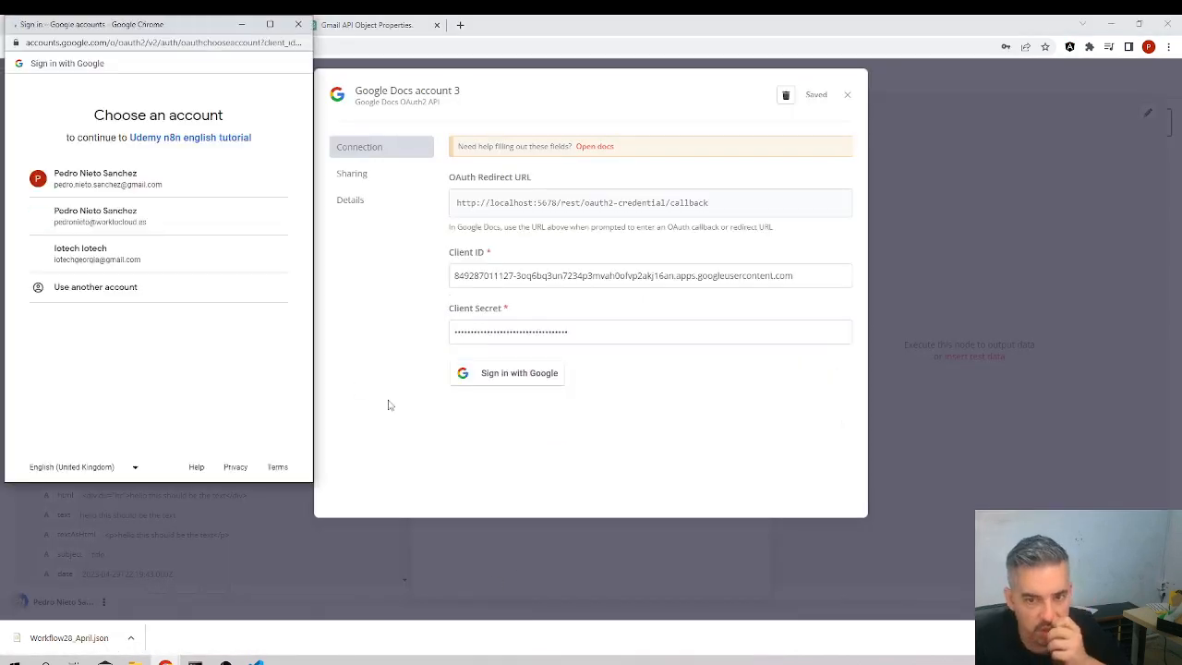
click(128, 253)
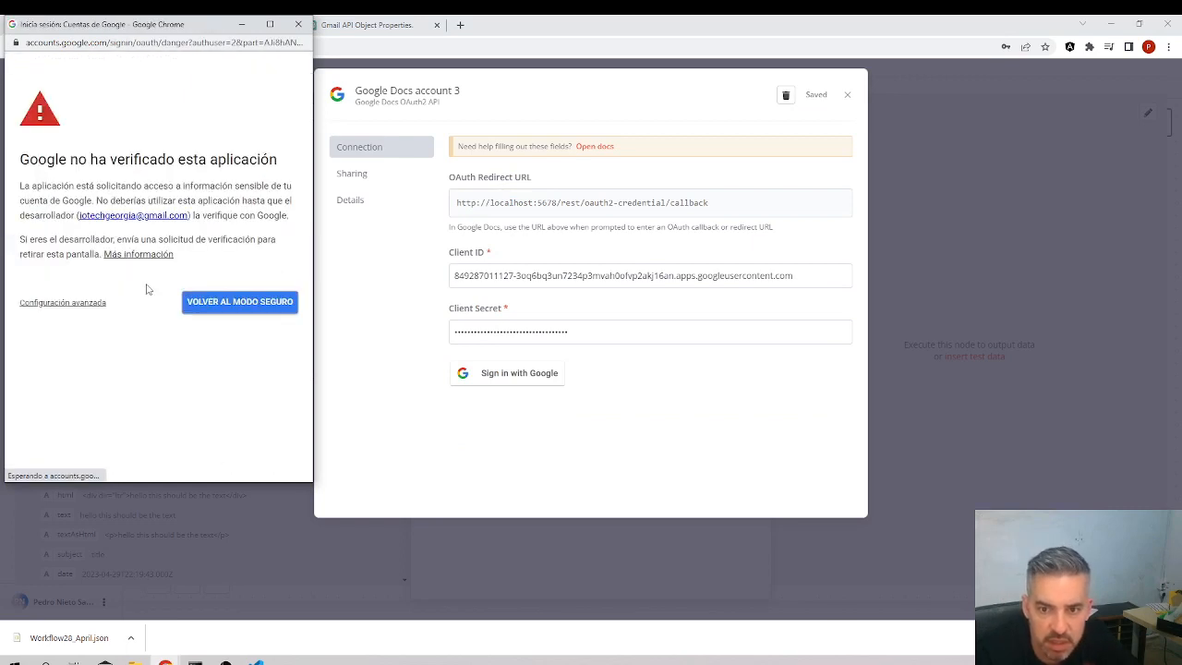
click(64, 305)
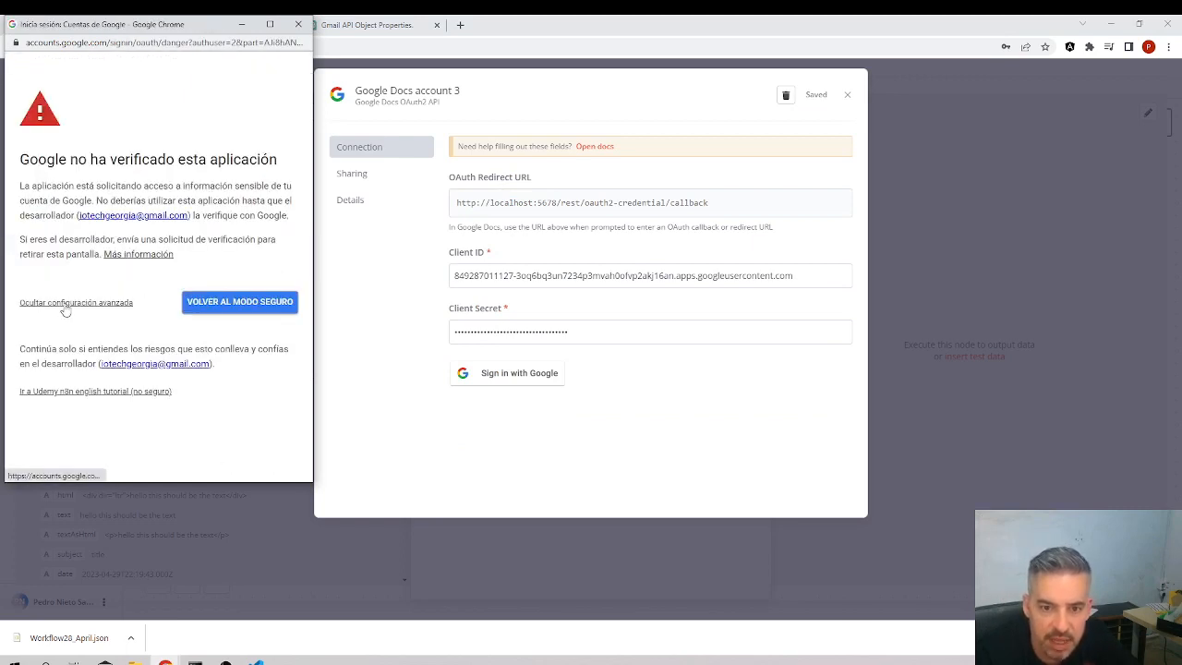
click(99, 392)
click(47, 258)
scroll(230, 323, down, 3)
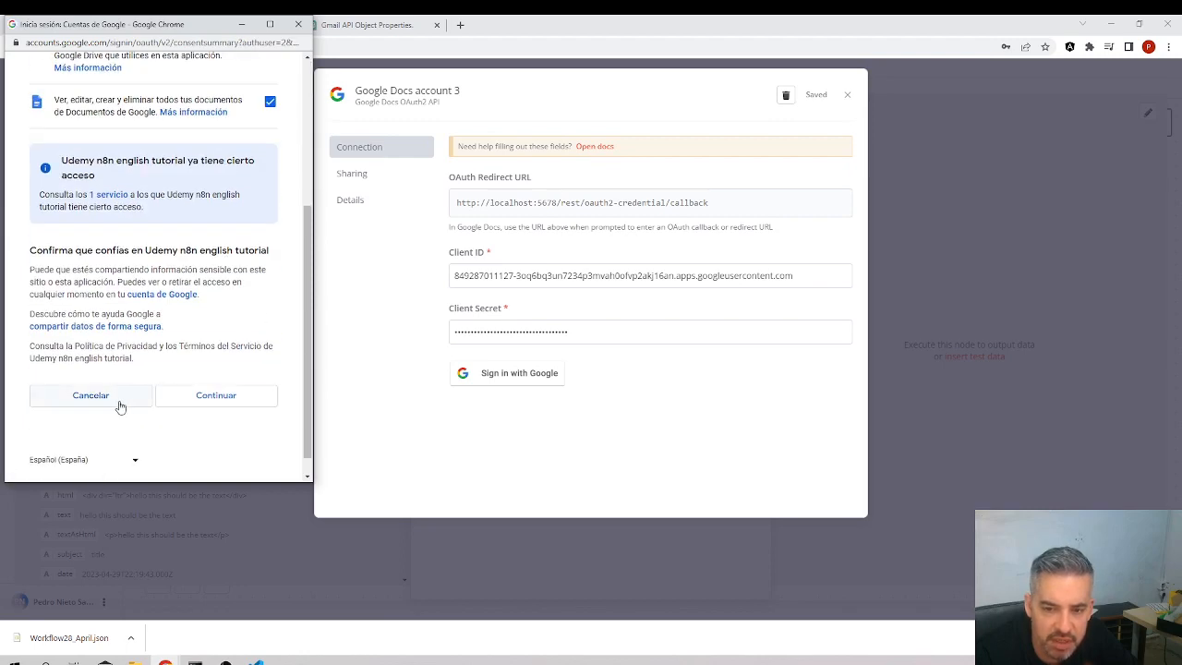
click(202, 398)
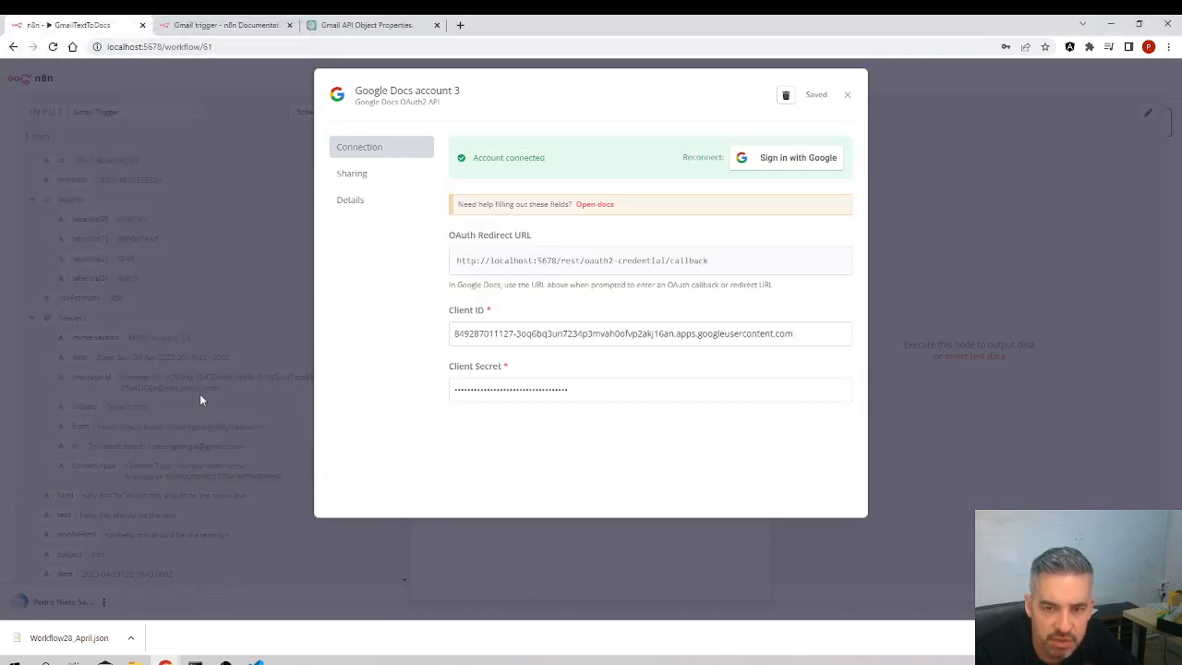
Close the connected credential and select Google Docs account 3 as the Google Docs node's credential.
drag(552, 166, 474, 159)
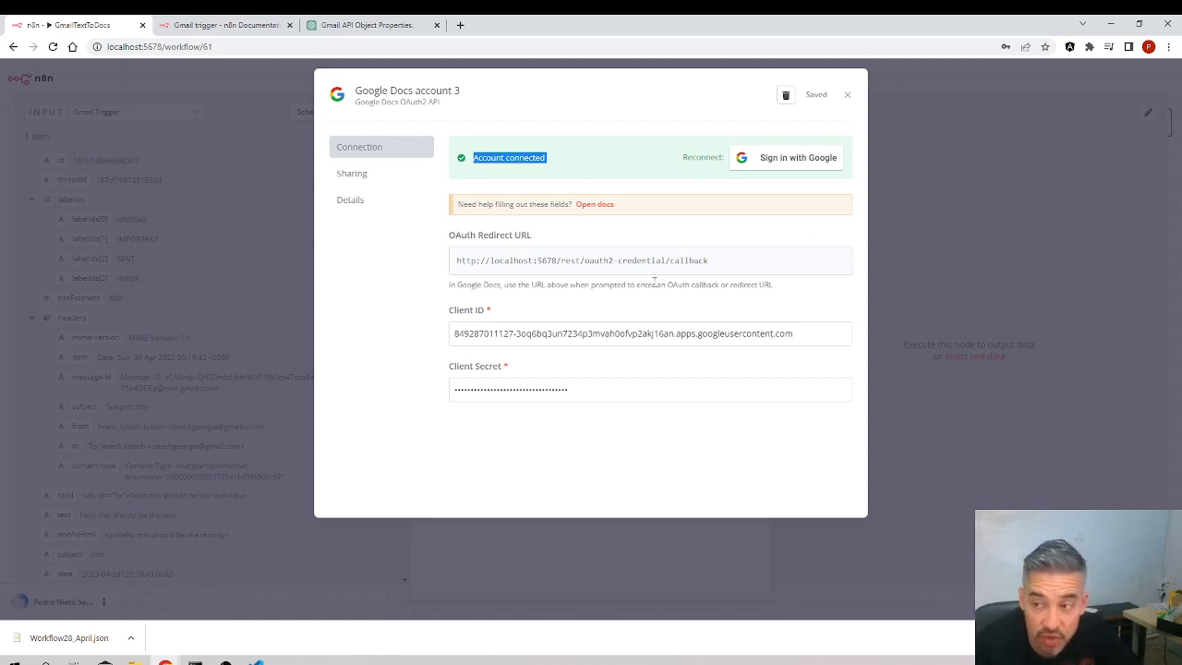
click(934, 220)
click(498, 165)
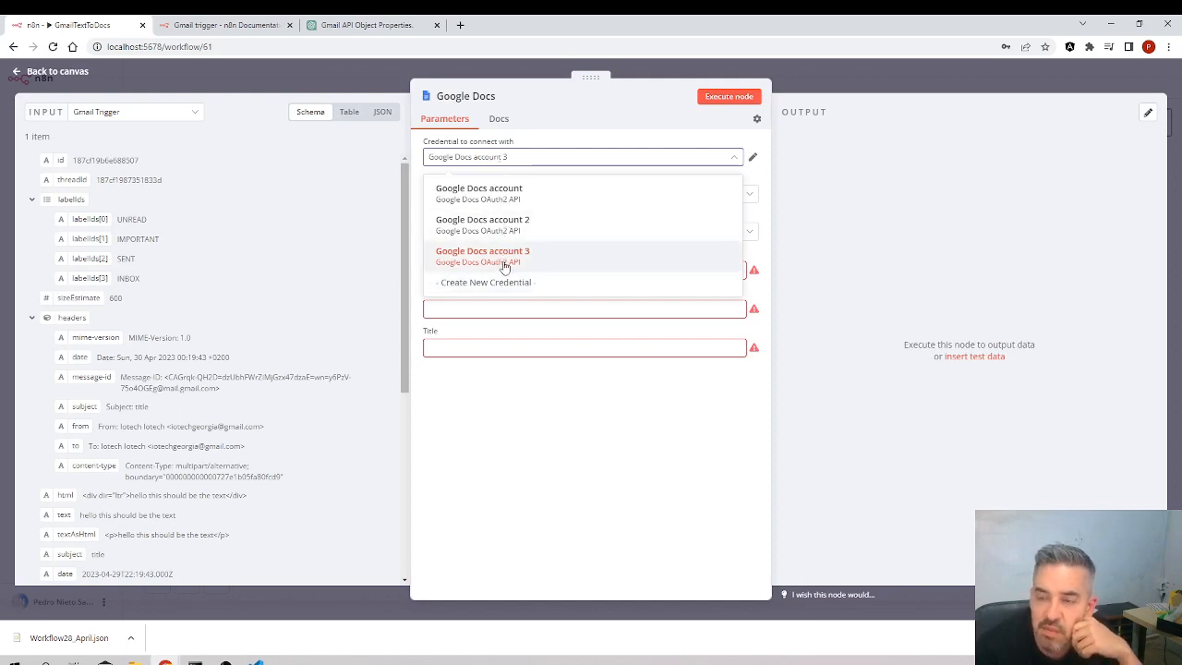
click(504, 265)
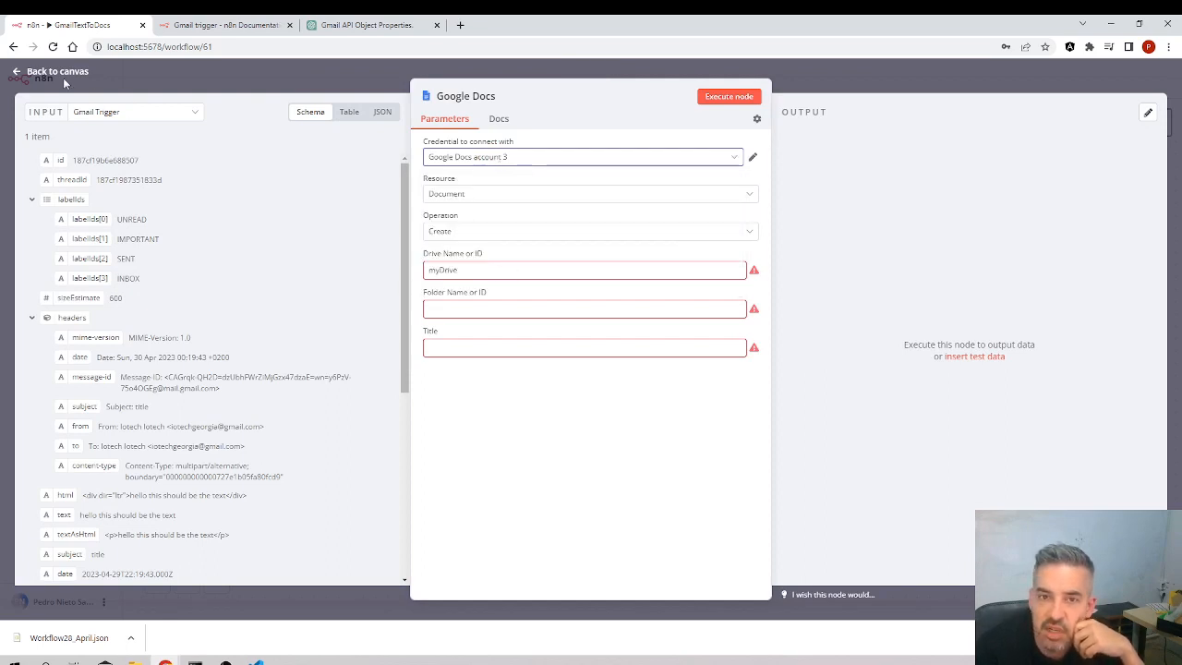
Leave the node, save the workflow, and open Google Docs account 3 from the list of credentials.
click(59, 73)
click(50, 162)
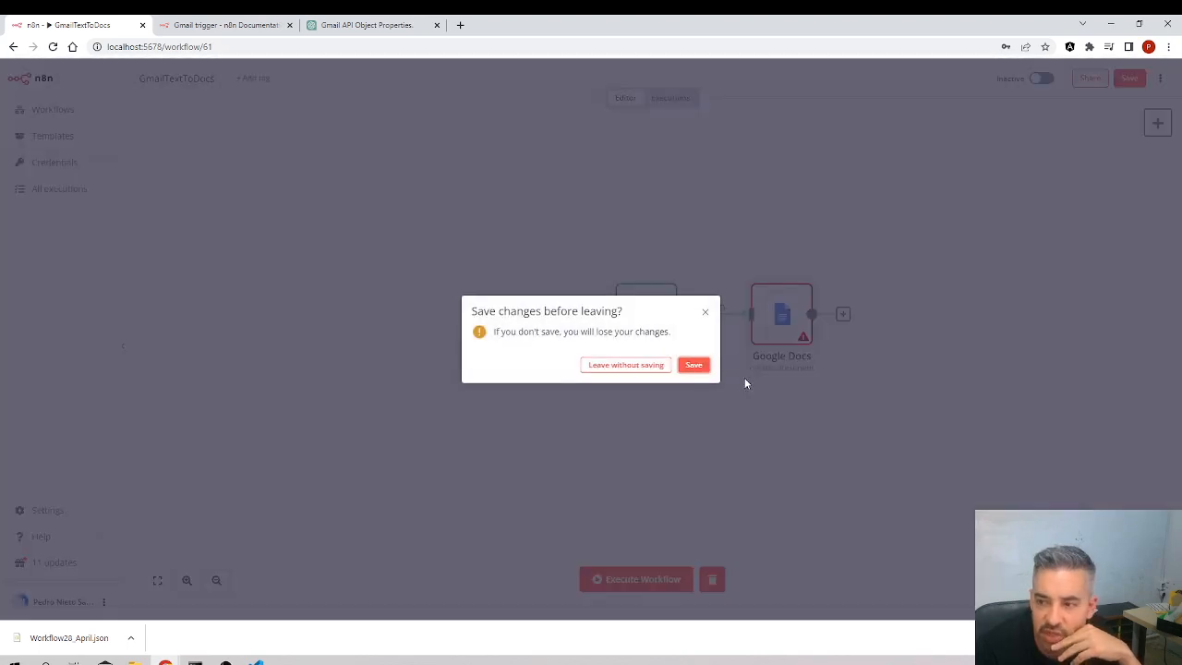
click(704, 365)
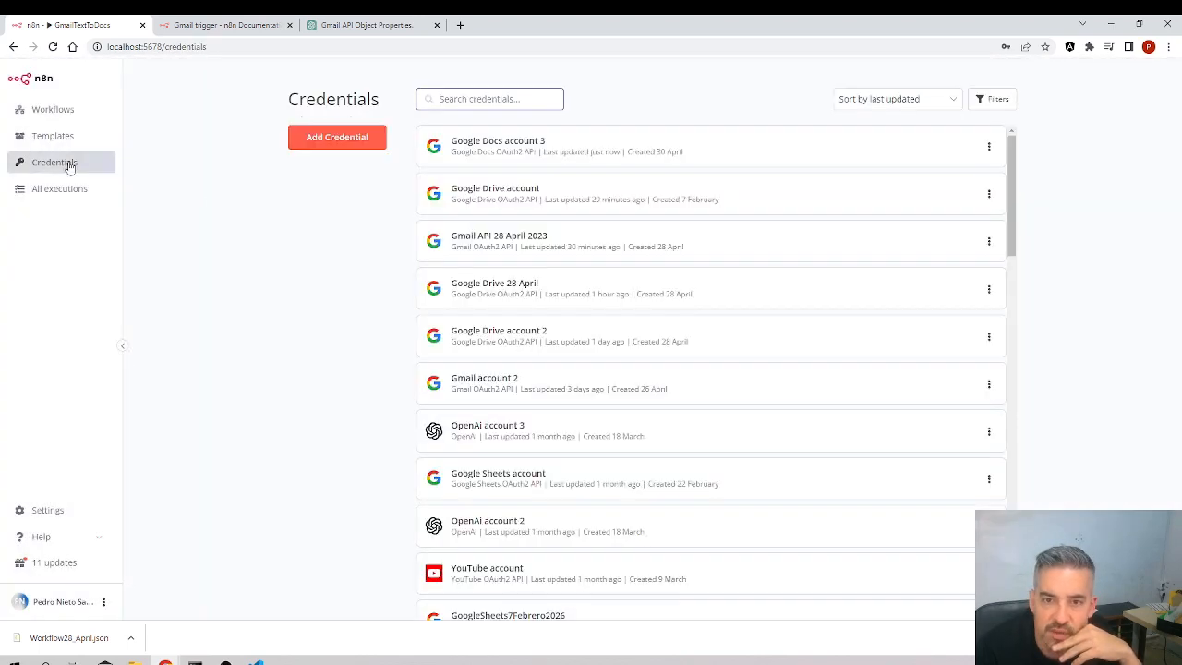
click(987, 148)
click(669, 153)
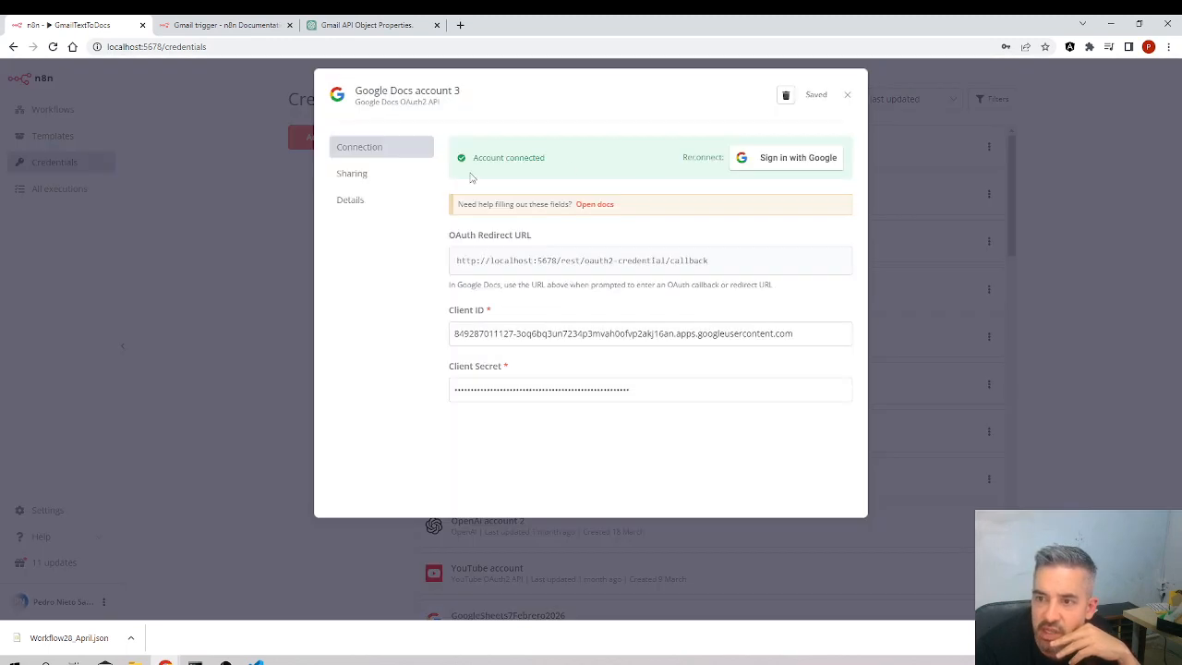
Rename the credential as Google Docs Udemy English Tutorial and save it.
click(455, 94)
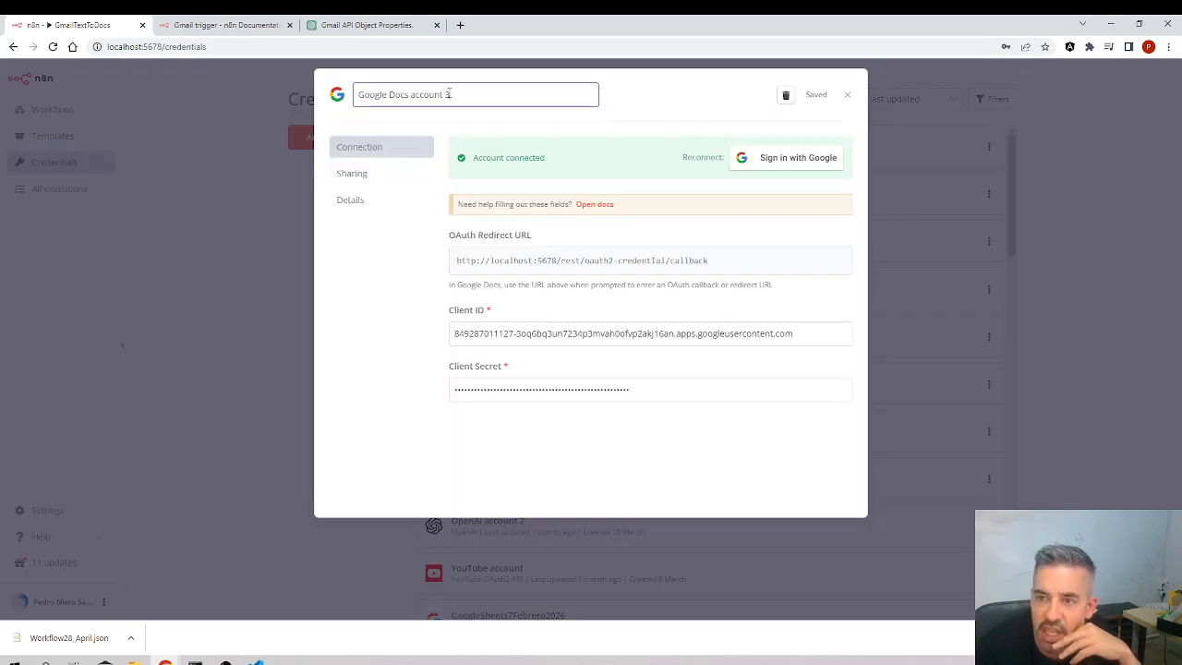
click(341, 98)
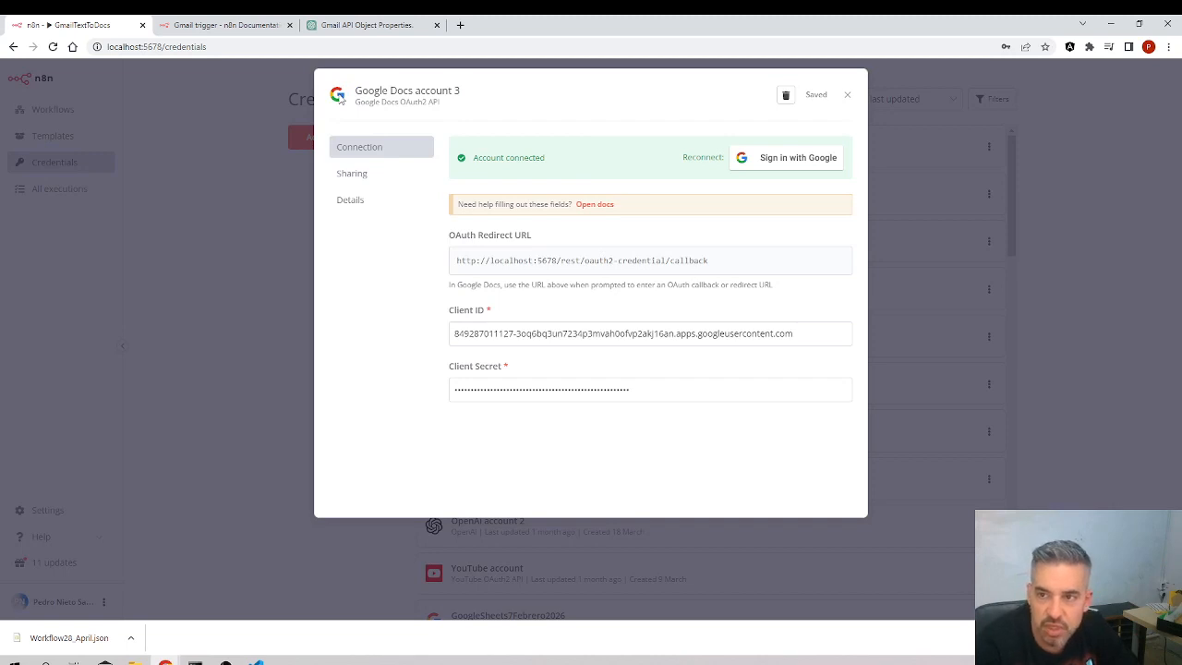
click(449, 95)
drag(449, 94, 413, 96)
text(Udemy English Tutorial)
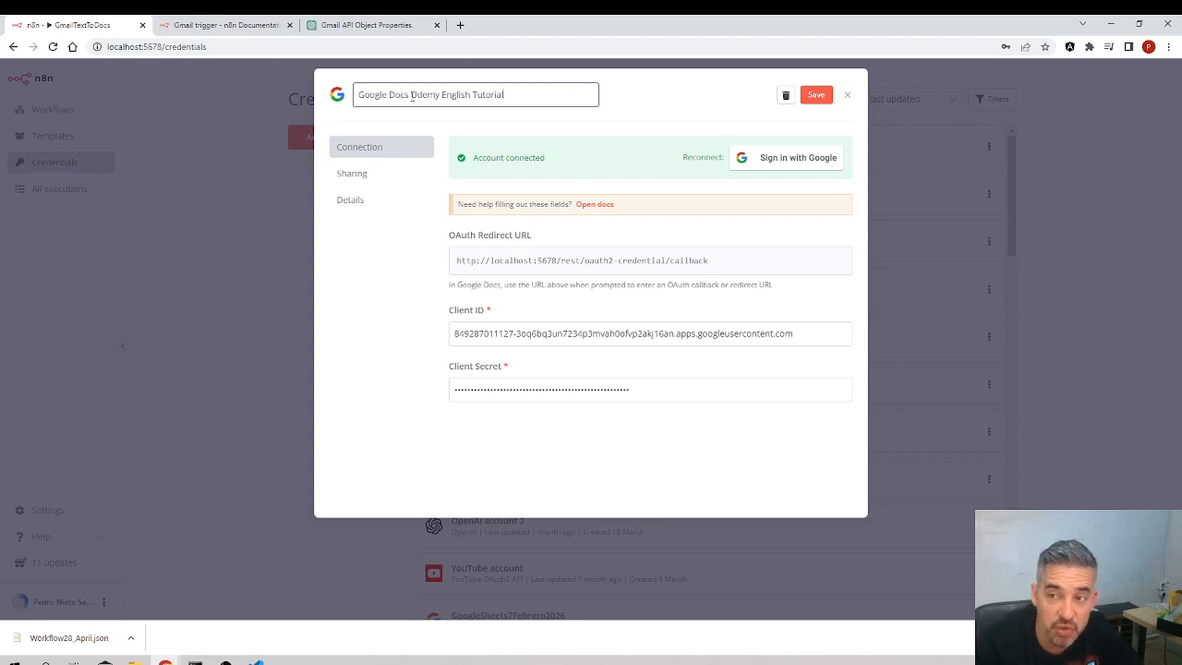
key(Return)
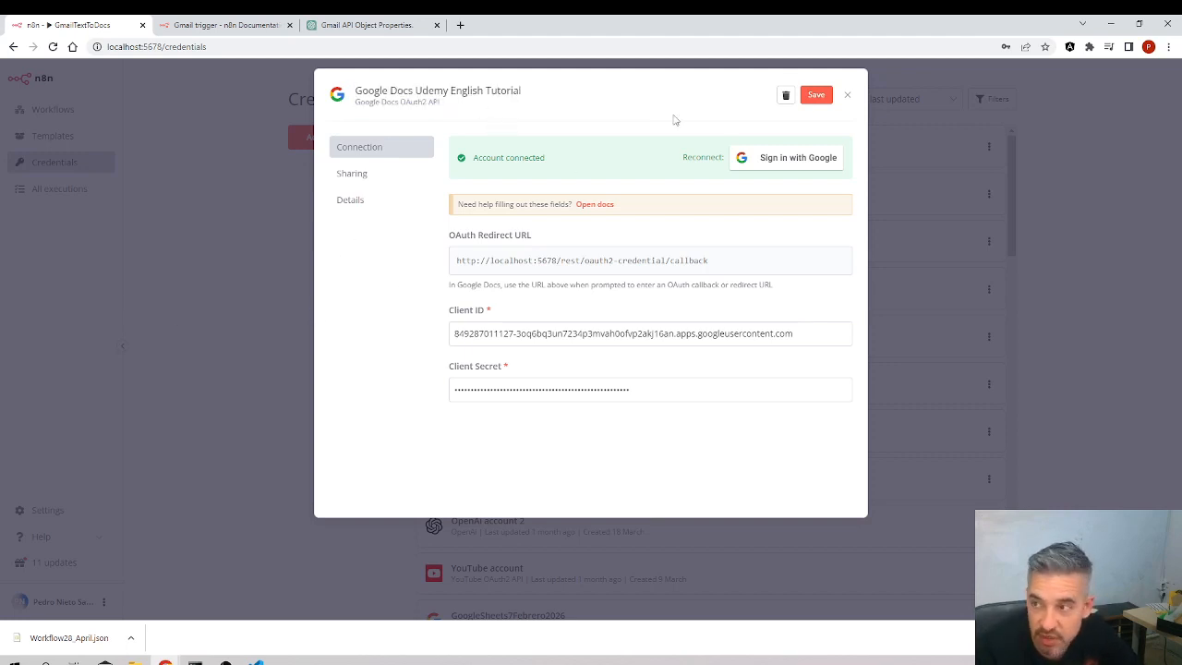
click(827, 98)
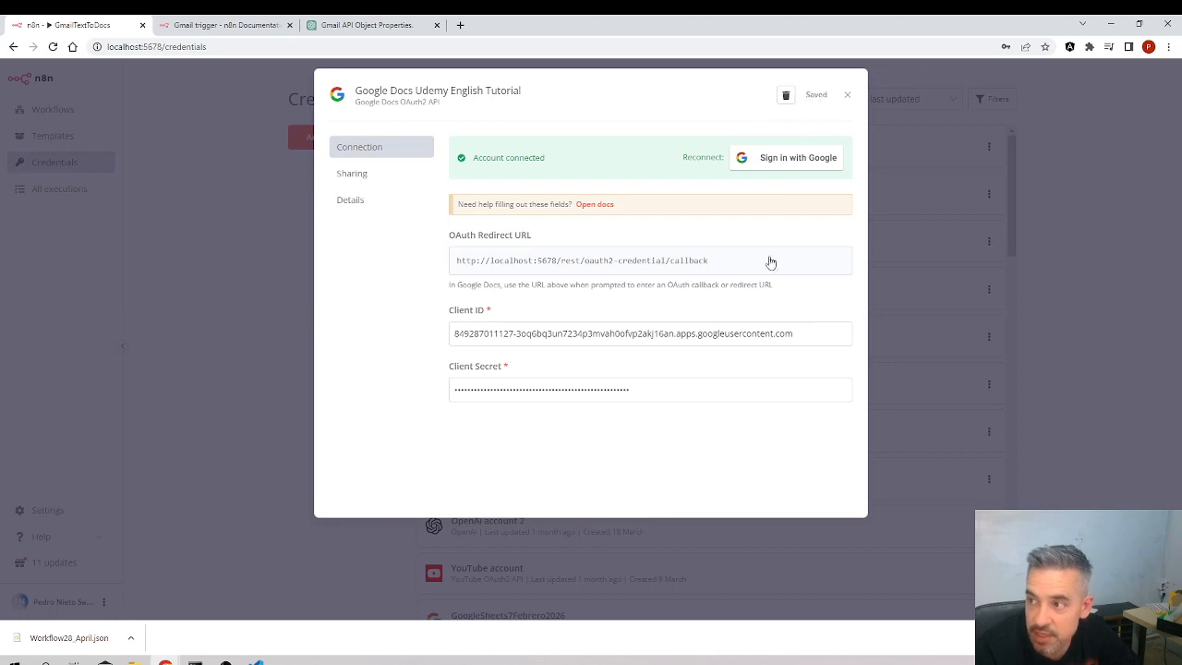
Close the credential and open the GmailTextToDocs workflow from the list of workflows.
click(182, 345)
click(55, 111)
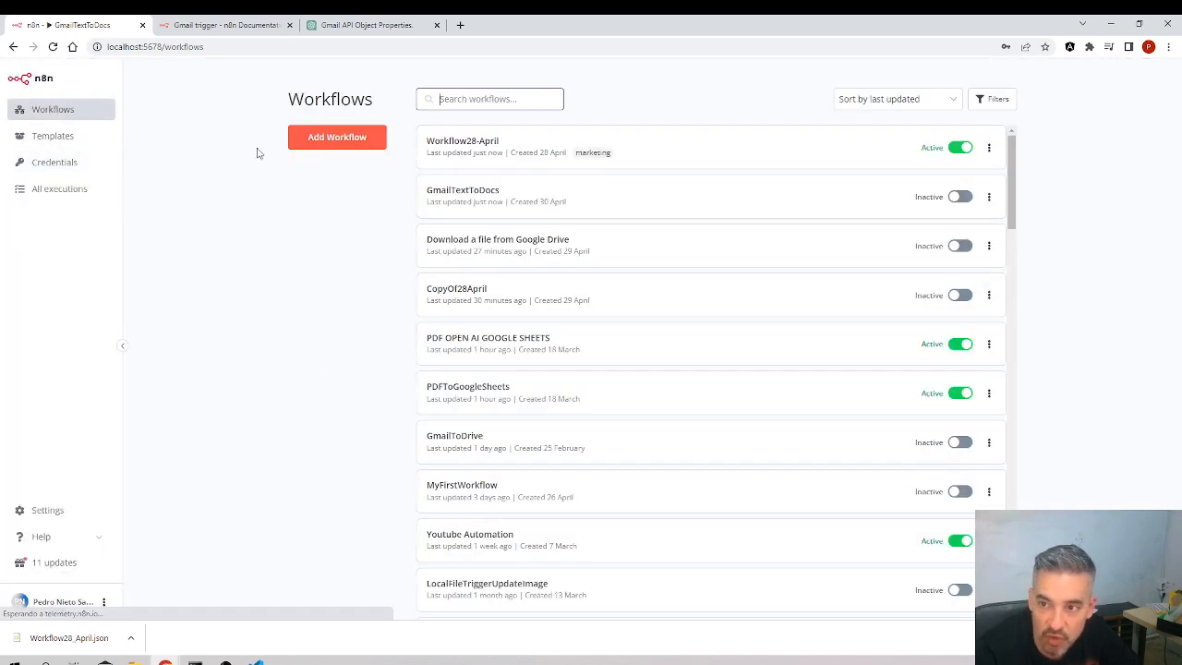
click(471, 204)
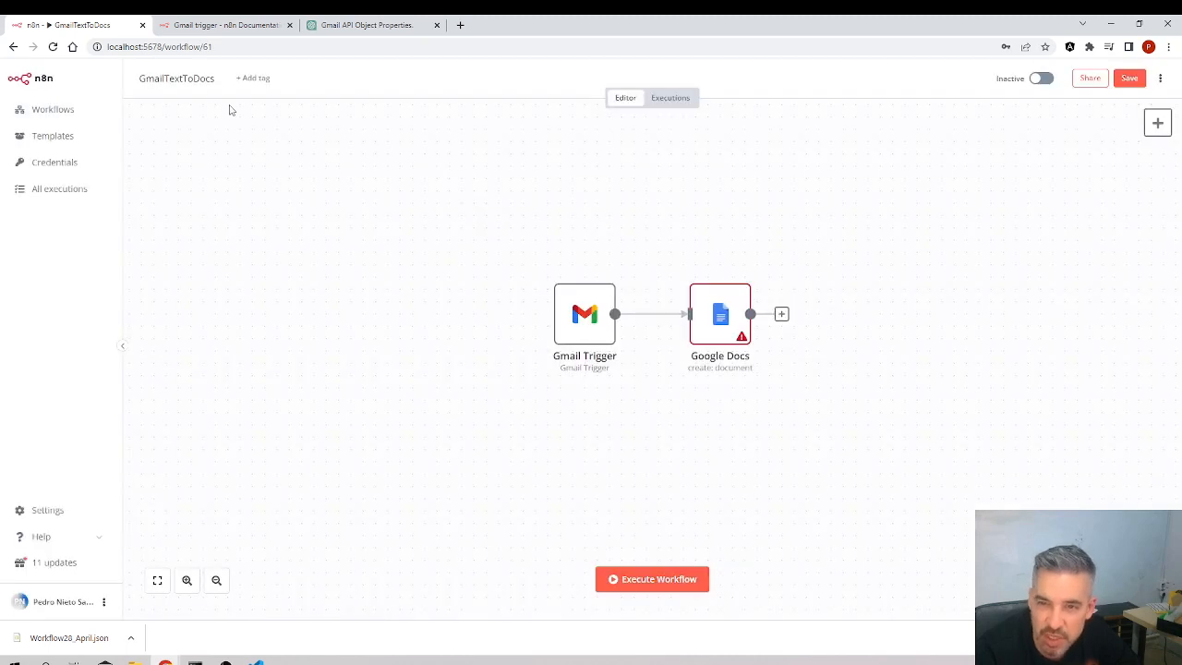
Rename the workflow as GmailTextToDocs Udemy English Tutorial and save the new name.
text(Udem)
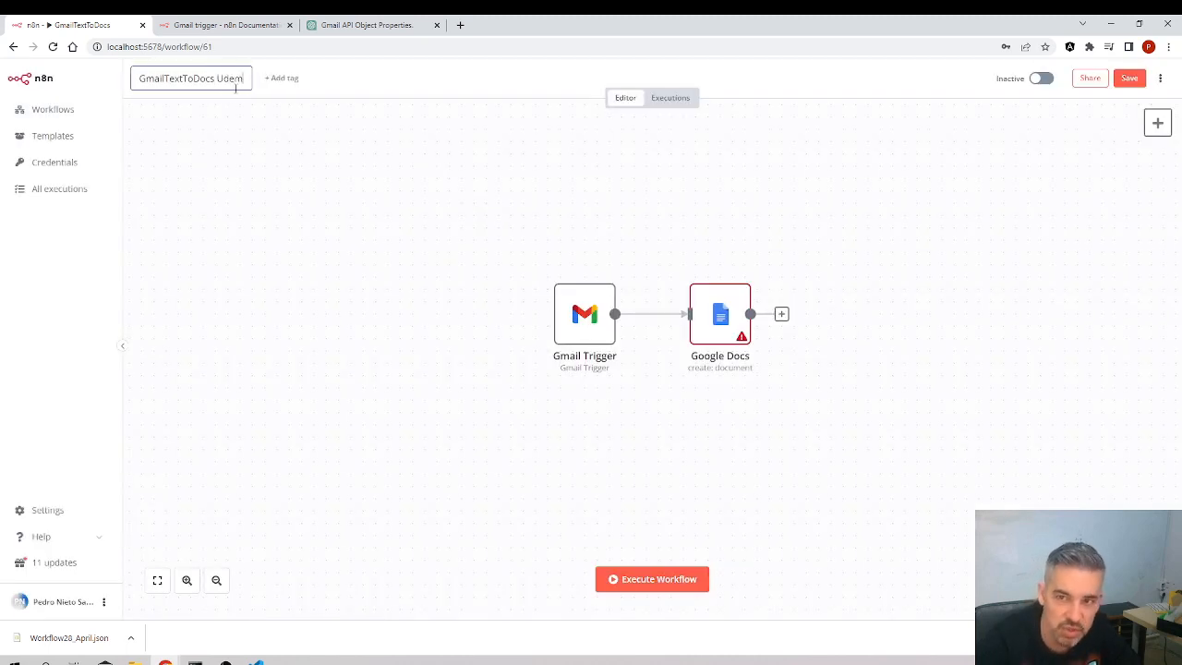
text(y ENGLI)
key(BackSpace)
key(BackSpace)
key(BackSpace)
text(glish)
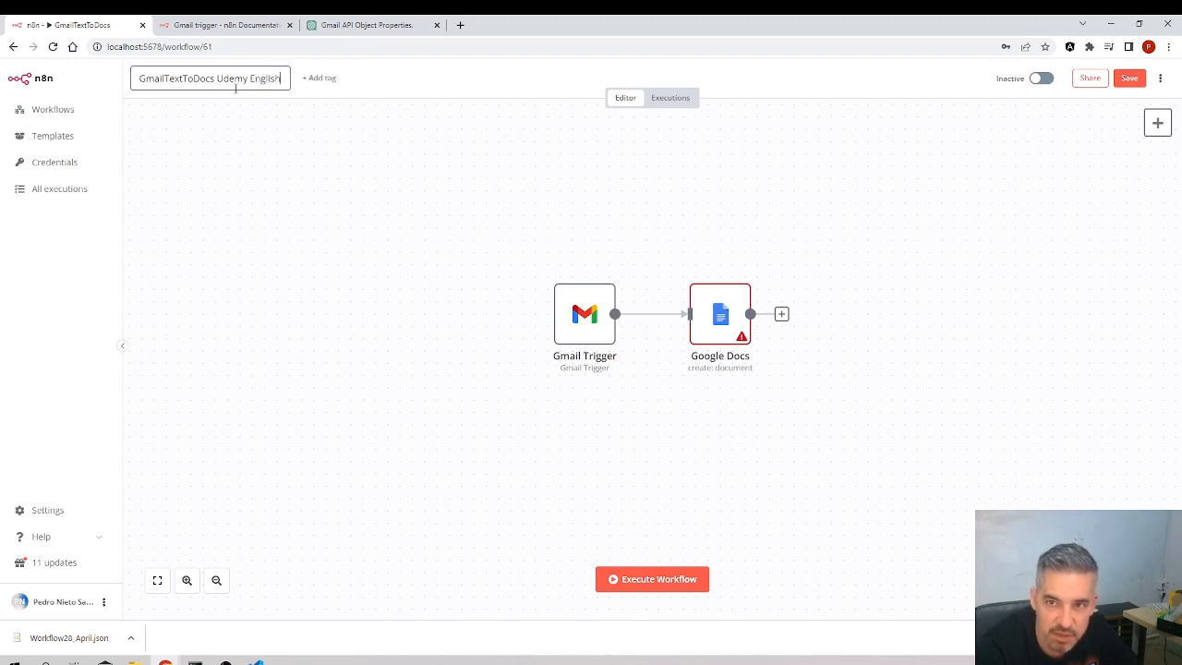
text( Tutorial)
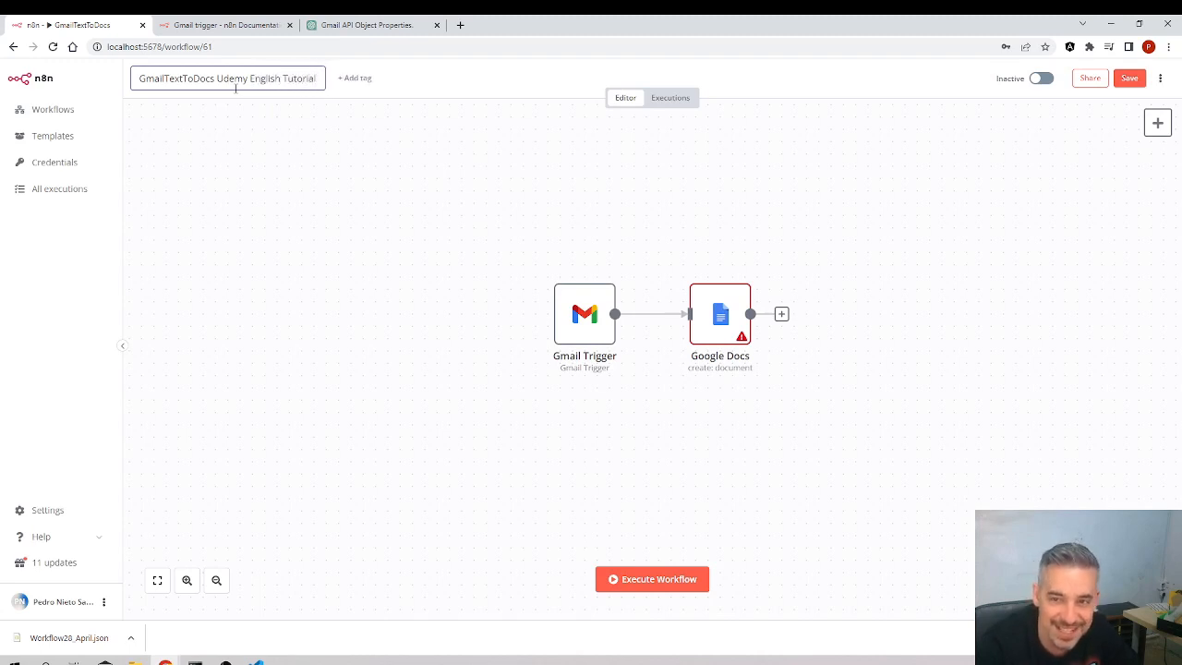
key(Return)
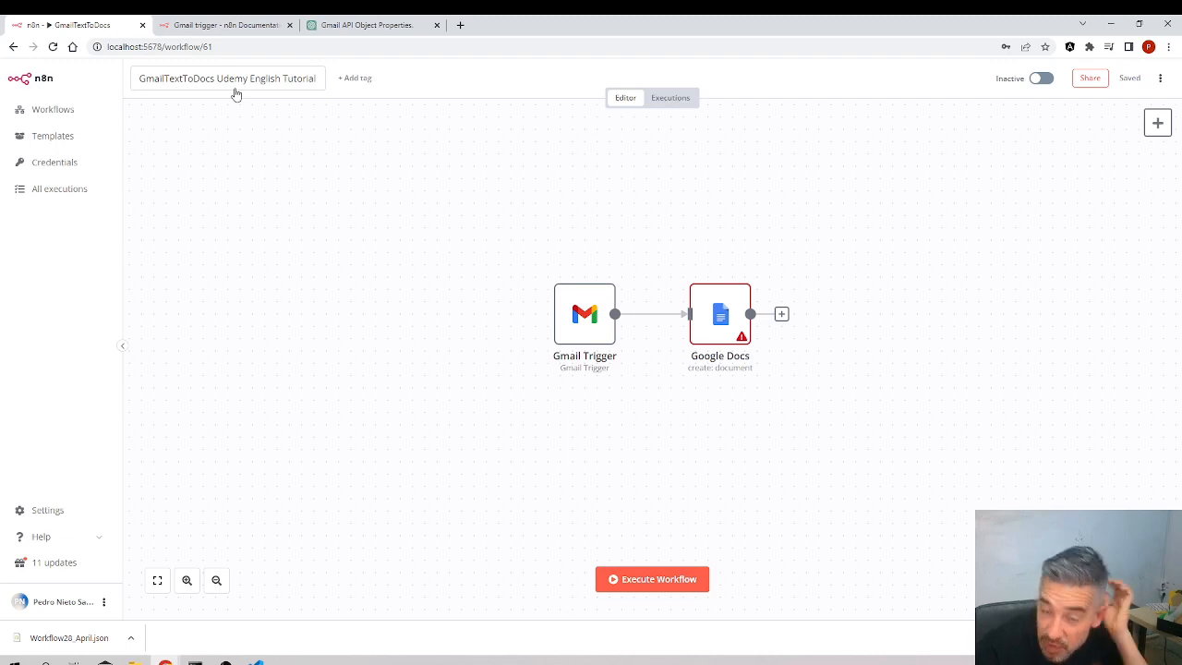
In the Google Docs node, choose the Google Docs Udemy English Tutorial credential and the UDEMY-TUTORIAL-N8N folder of My Drive.
double_click(721, 328)
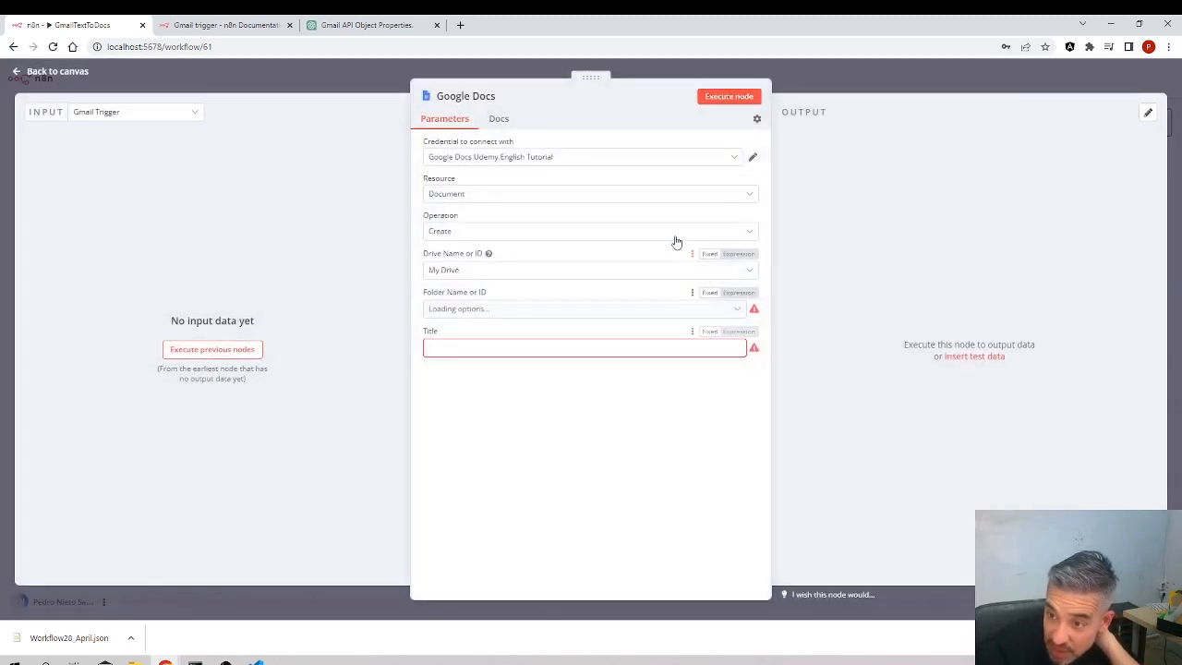
click(514, 156)
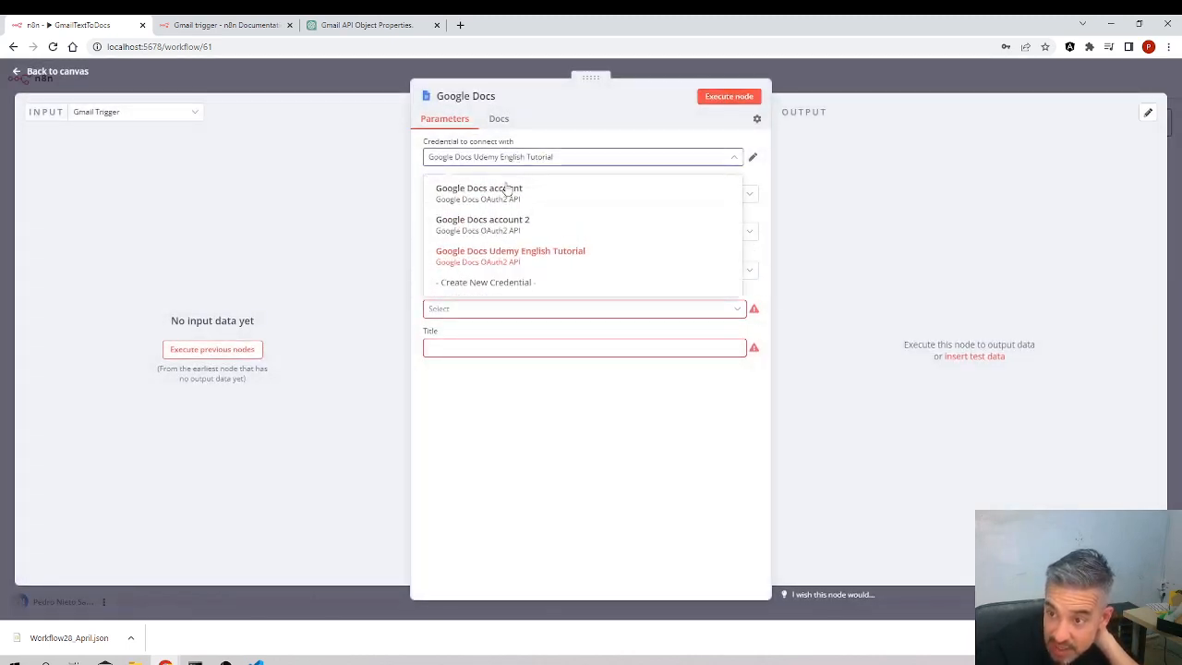
click(487, 266)
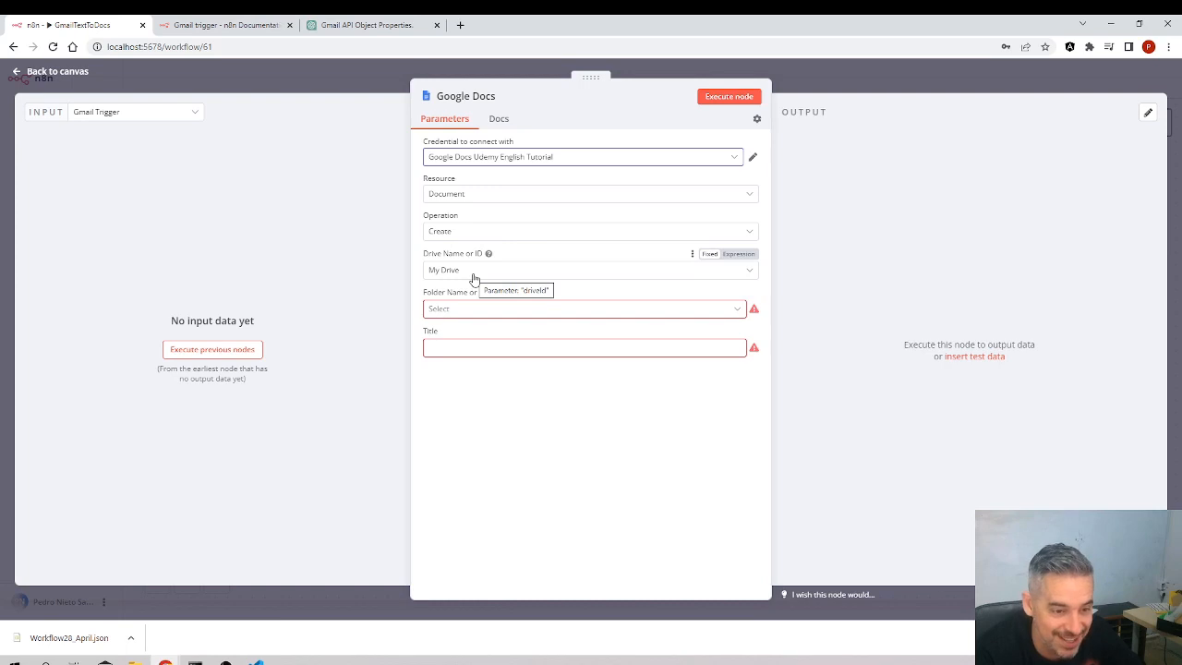
click(522, 277)
click(480, 310)
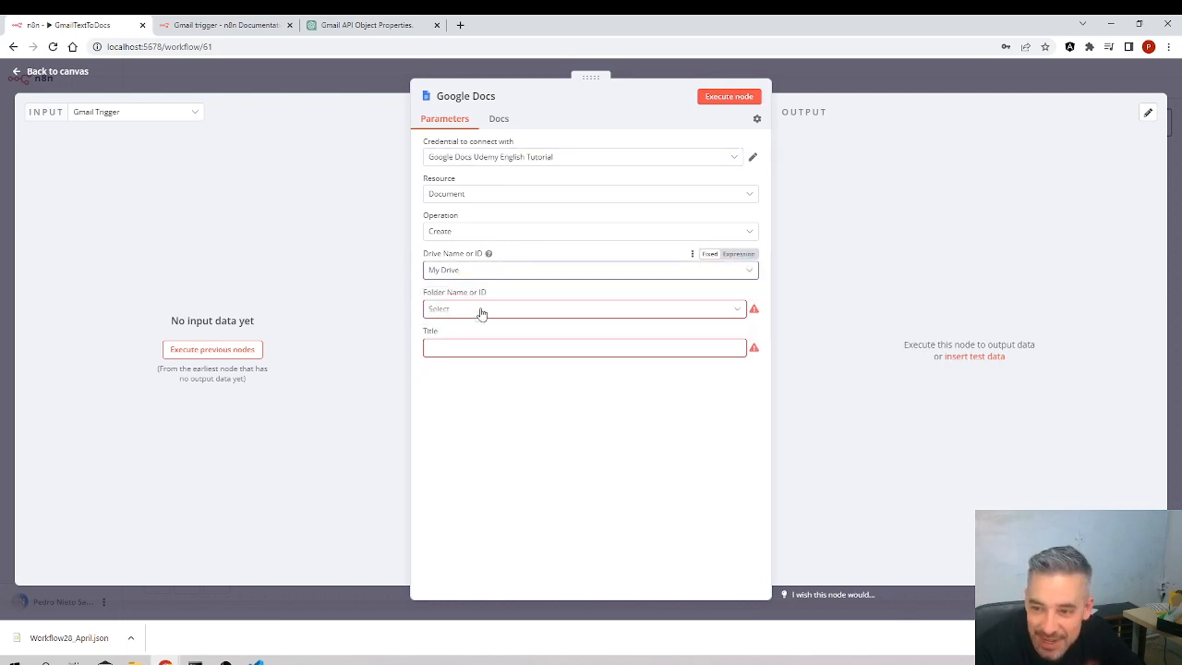
click(480, 311)
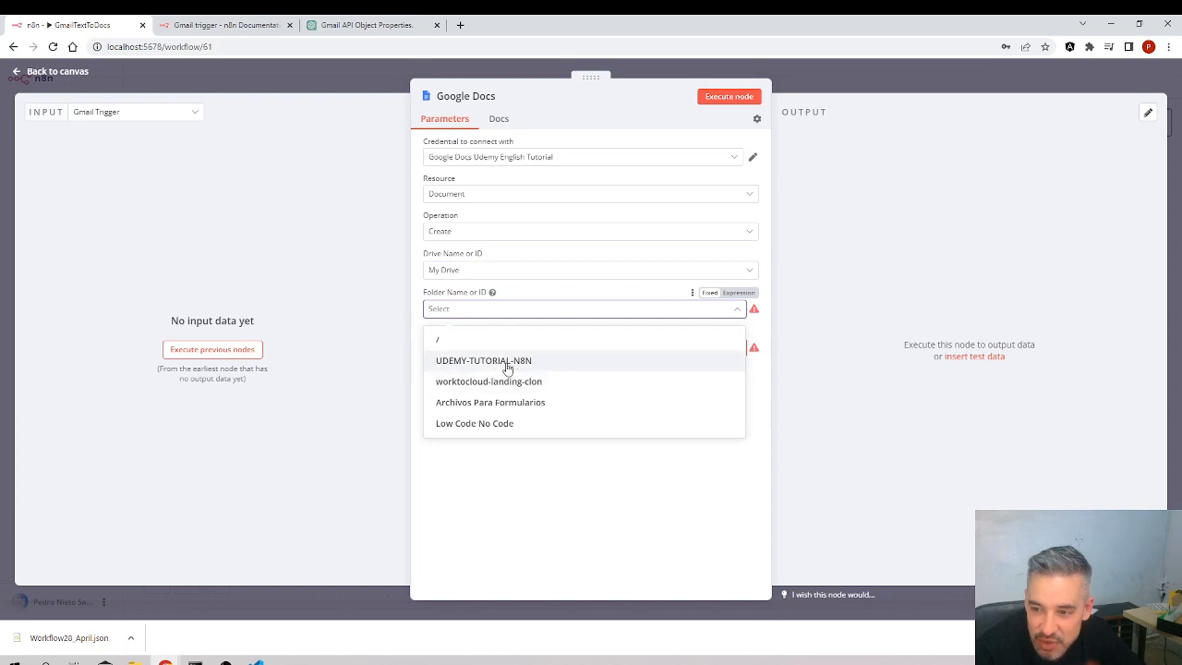
click(507, 363)
Try to execute the Google Docs node without a title, and execute the previous nodes to load the Gmail Trigger's data.
click(471, 347)
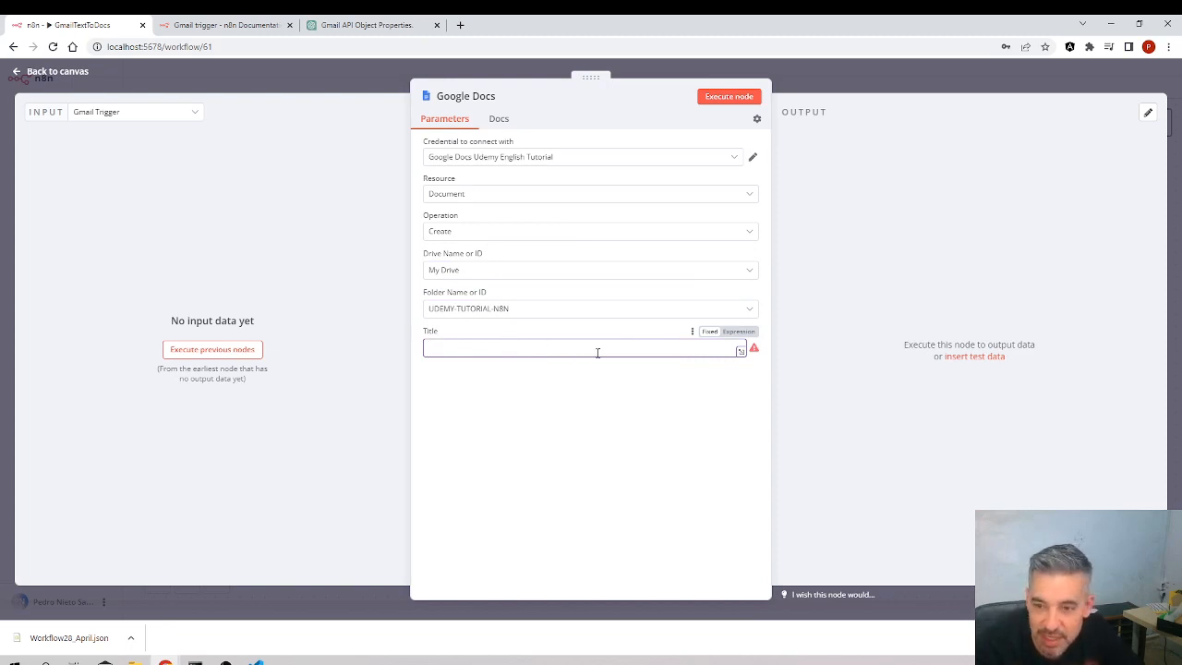
click(714, 102)
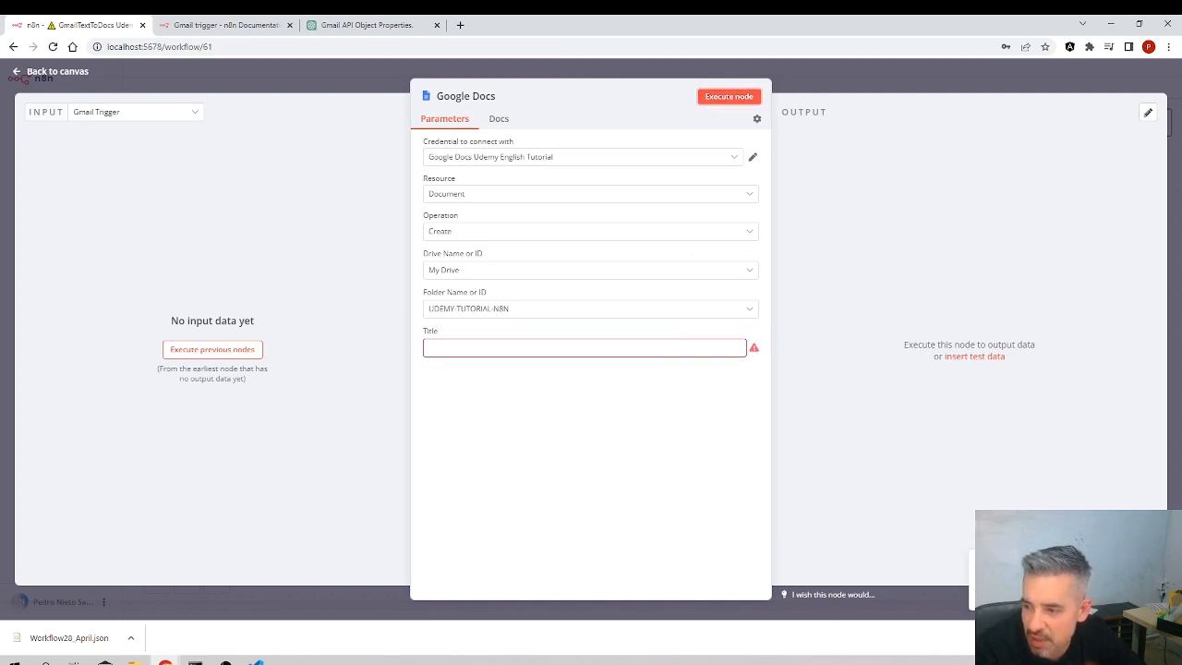
click(670, 352)
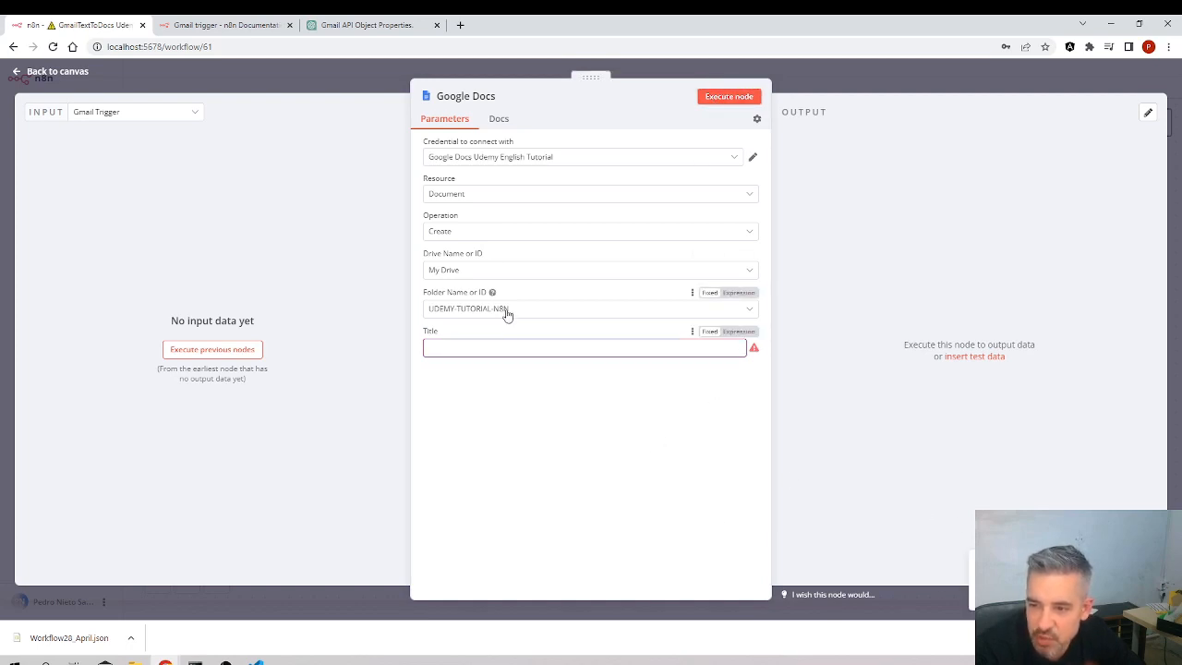
click(206, 347)
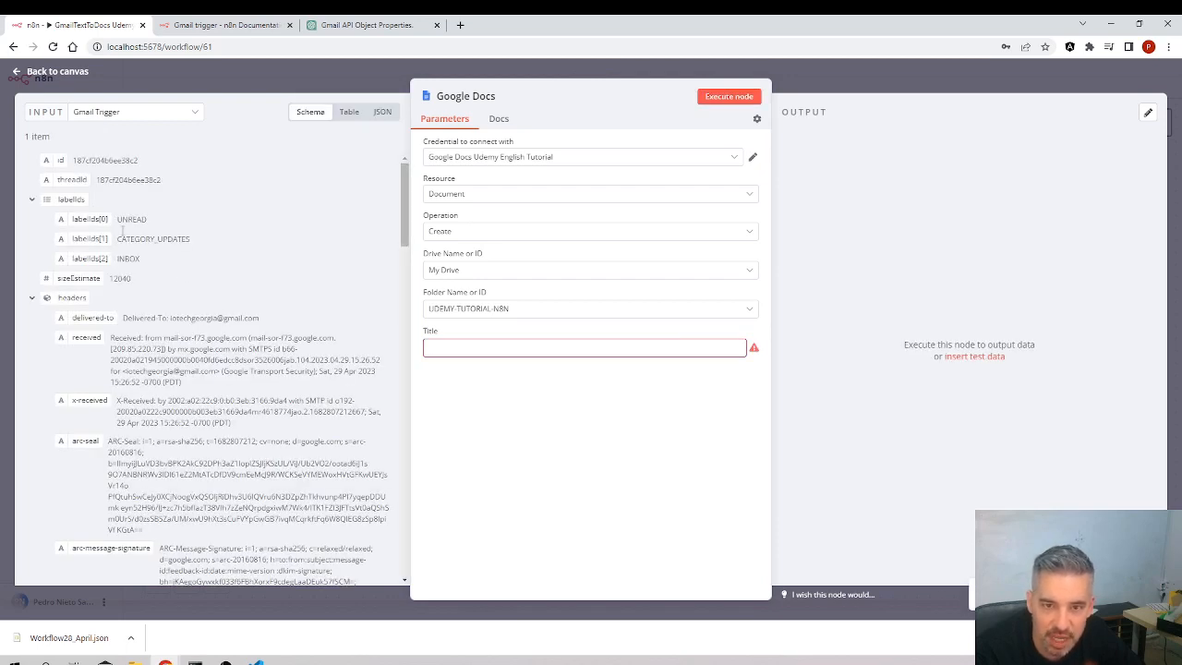
Look through the Gmail Trigger's input data as schema and as JSON for the email's subject field.
scroll(106, 456, down, 3)
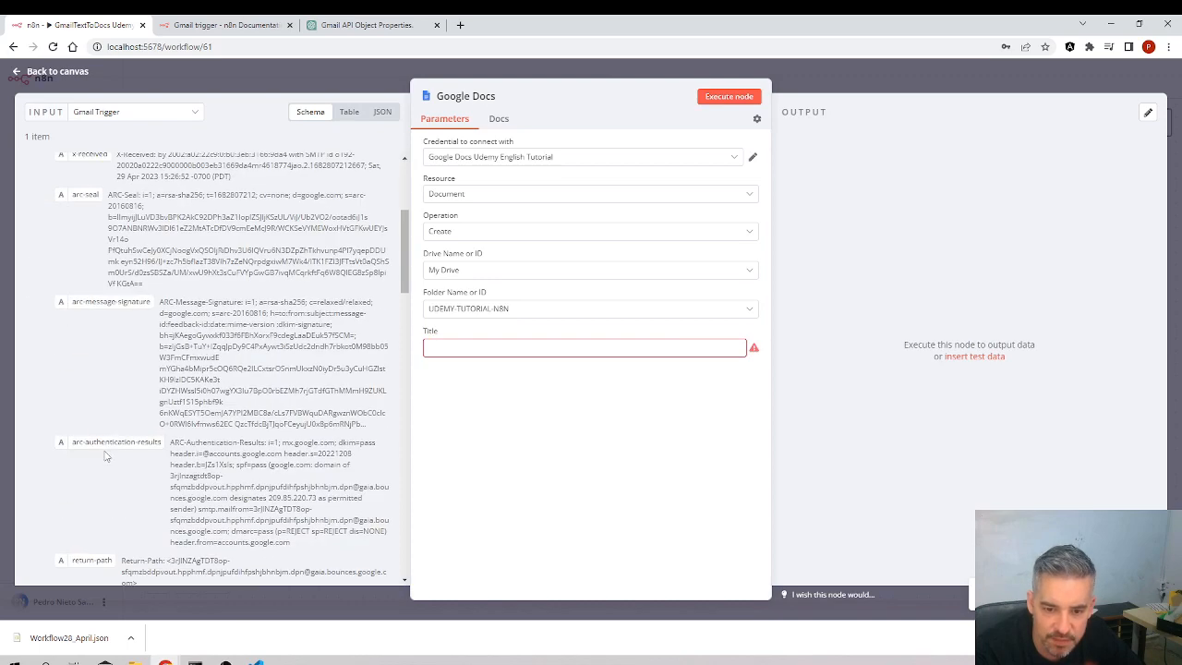
scroll(111, 452, down, 9)
scroll(136, 442, down, 3)
scroll(113, 430, down, 3)
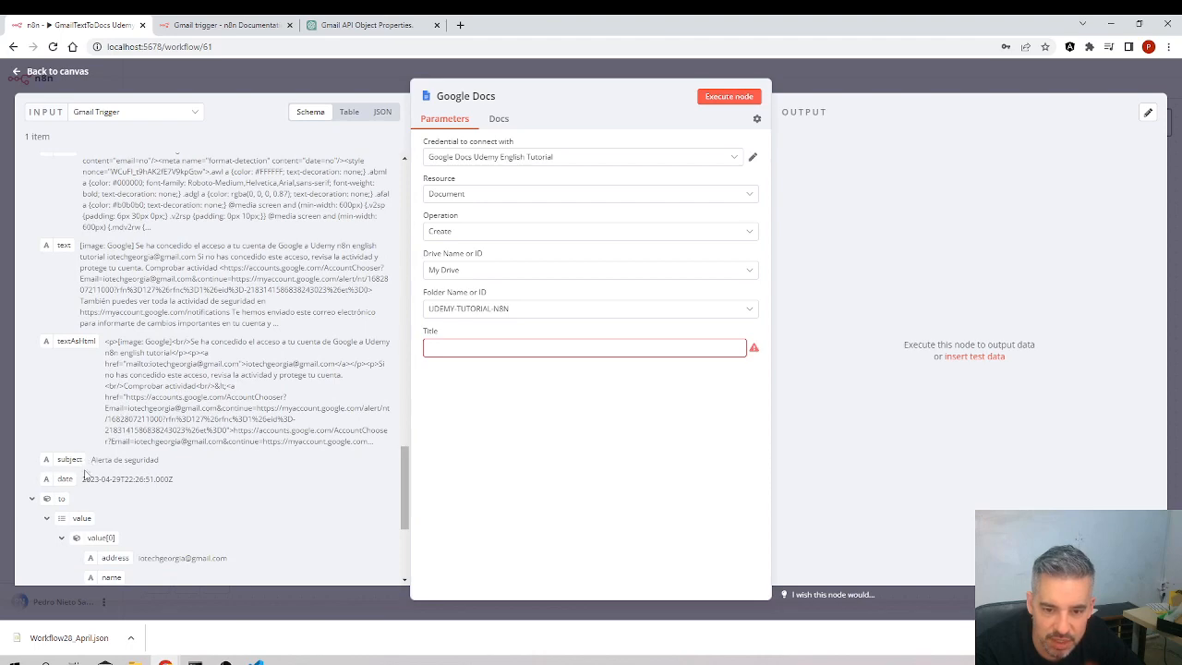
scroll(89, 478, down, 3)
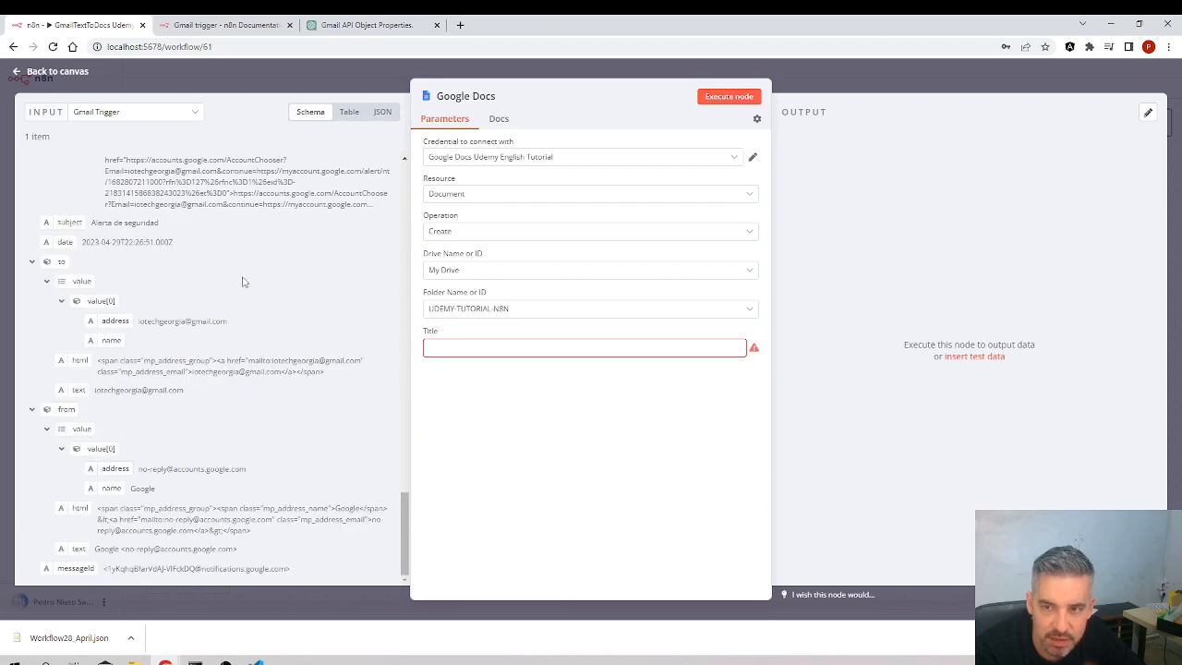
click(379, 112)
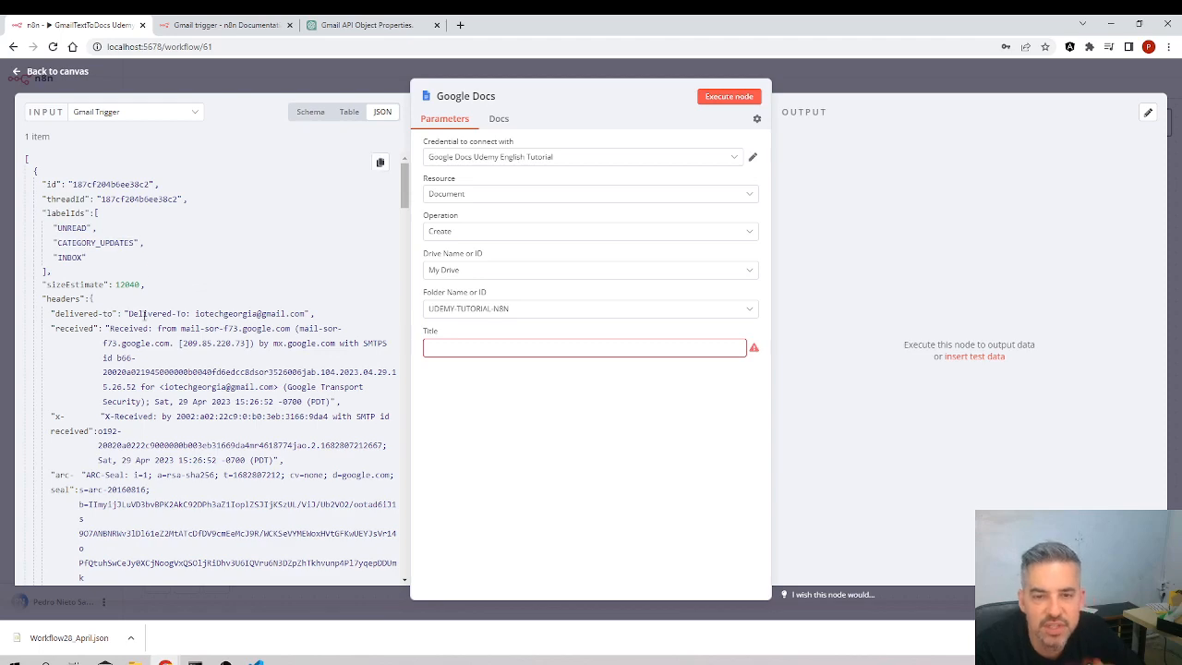
scroll(186, 376, down, 3)
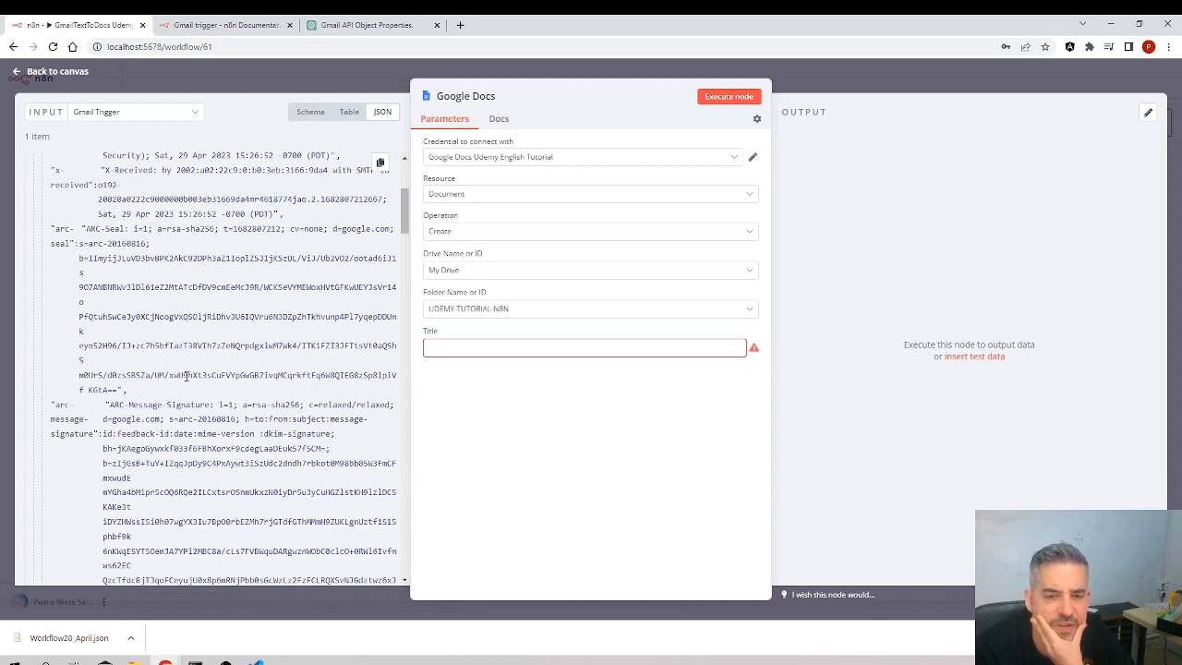
scroll(187, 375, down, 6)
scroll(186, 376, down, 8)
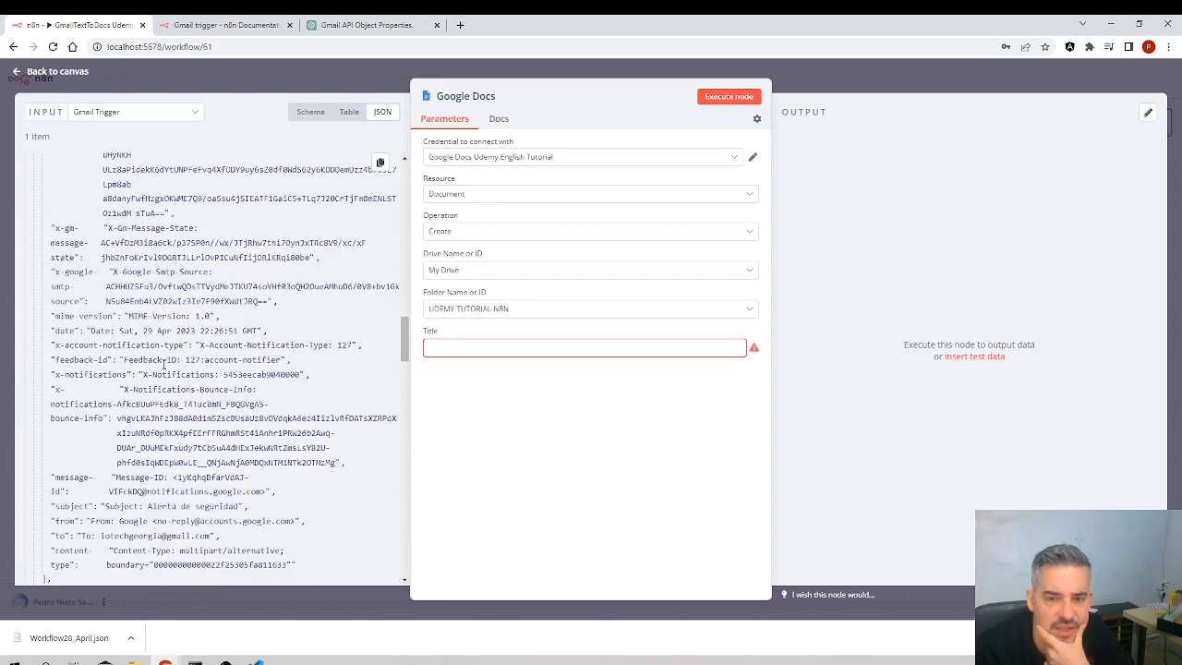
scroll(186, 363, down, 5)
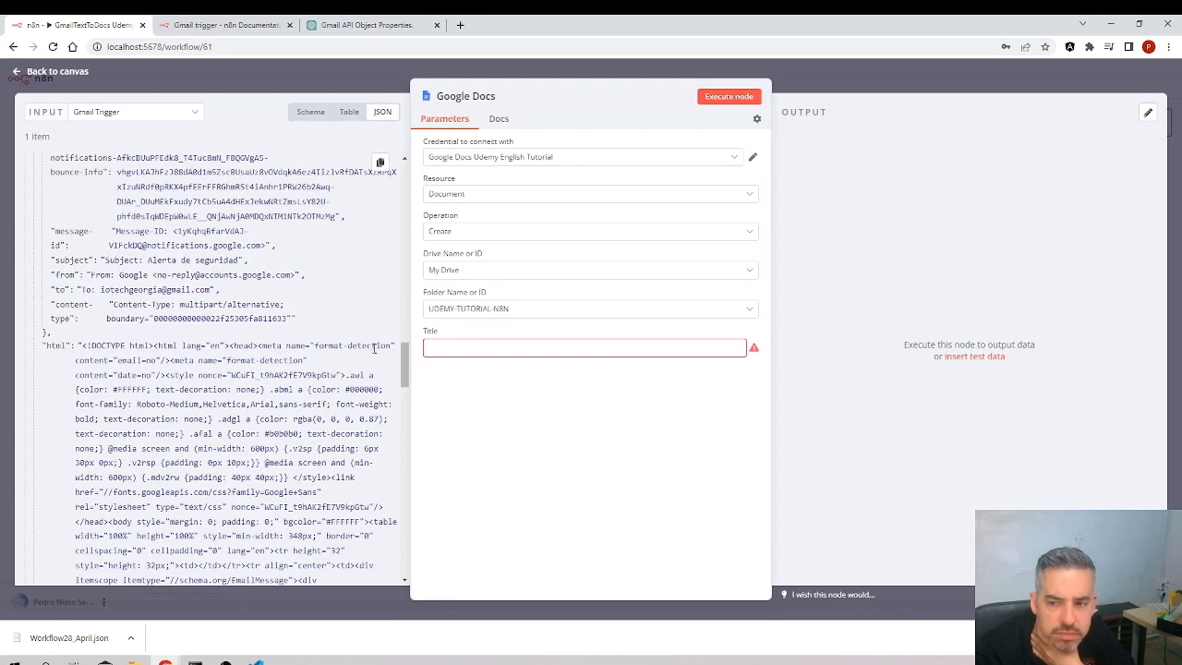
drag(404, 365, 366, 505)
Map the email's subject field to the document Title and clear the expression again.
drag(74, 497, 469, 355)
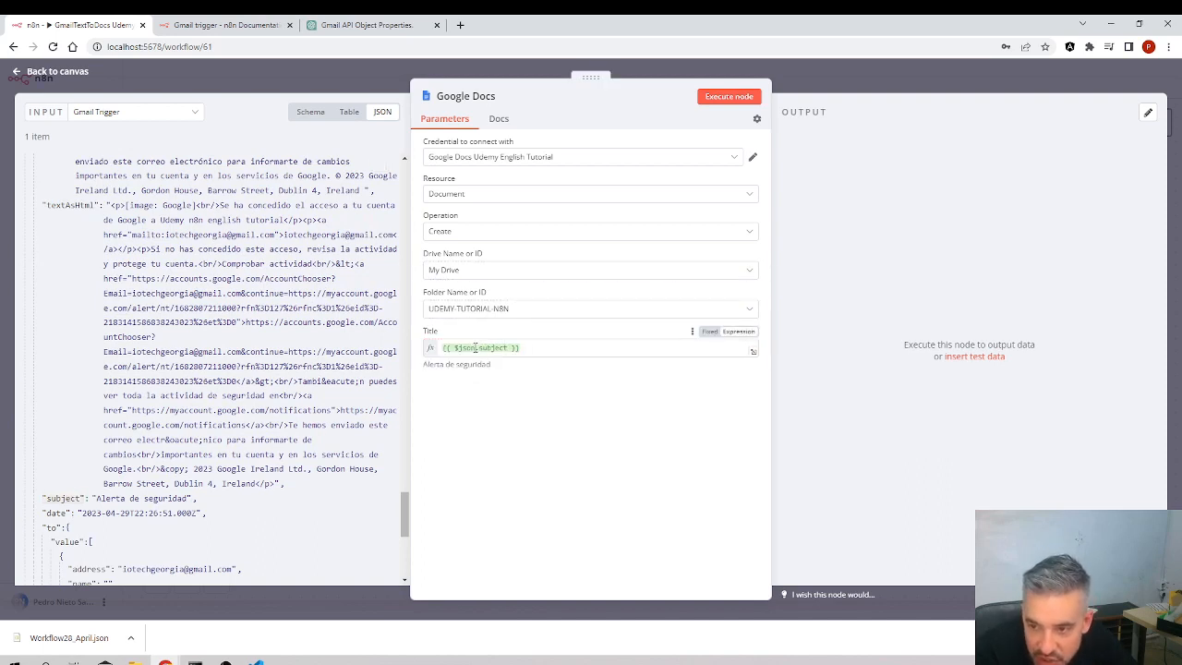
drag(506, 348, 492, 348)
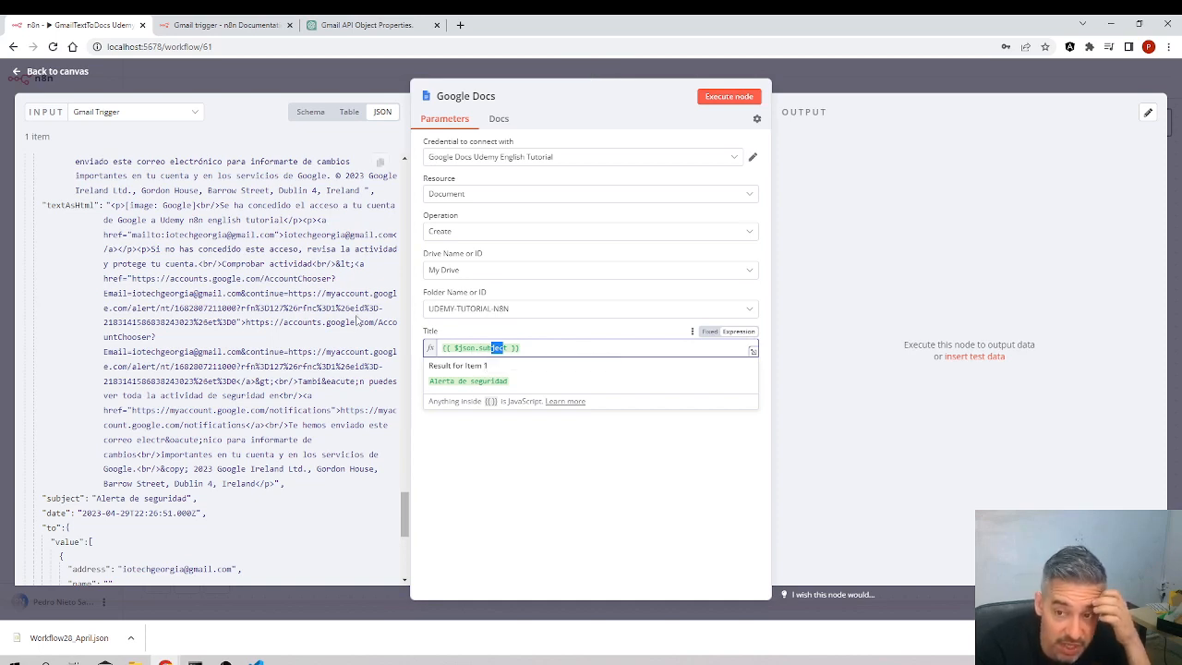
click(453, 348)
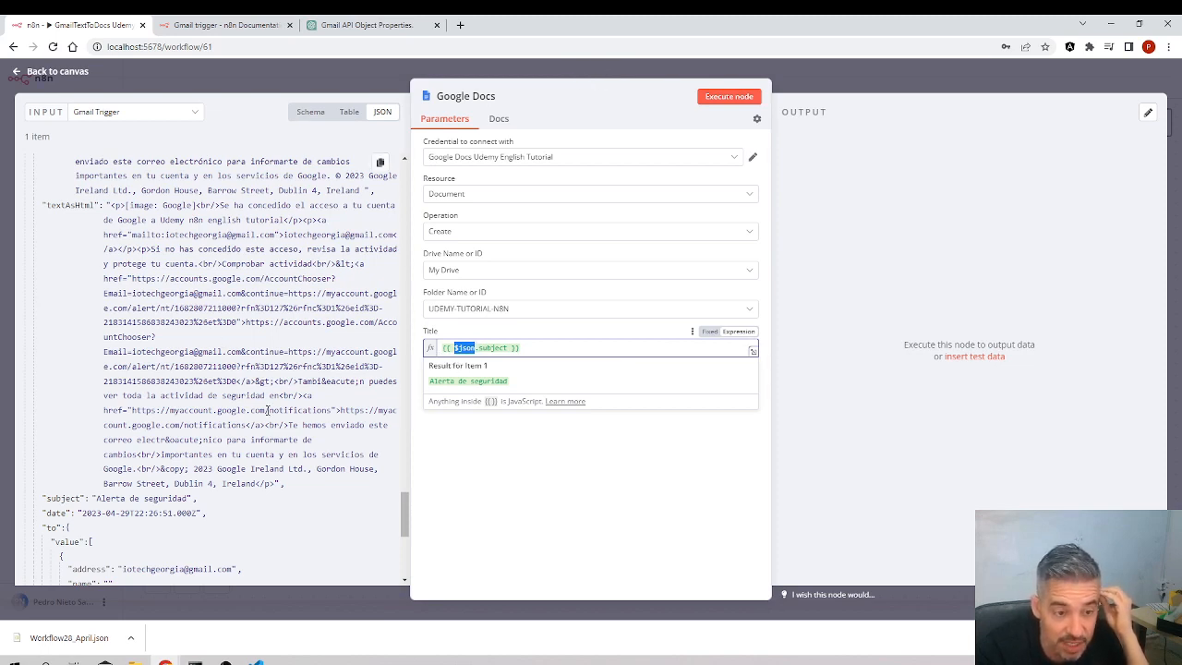
click(480, 348)
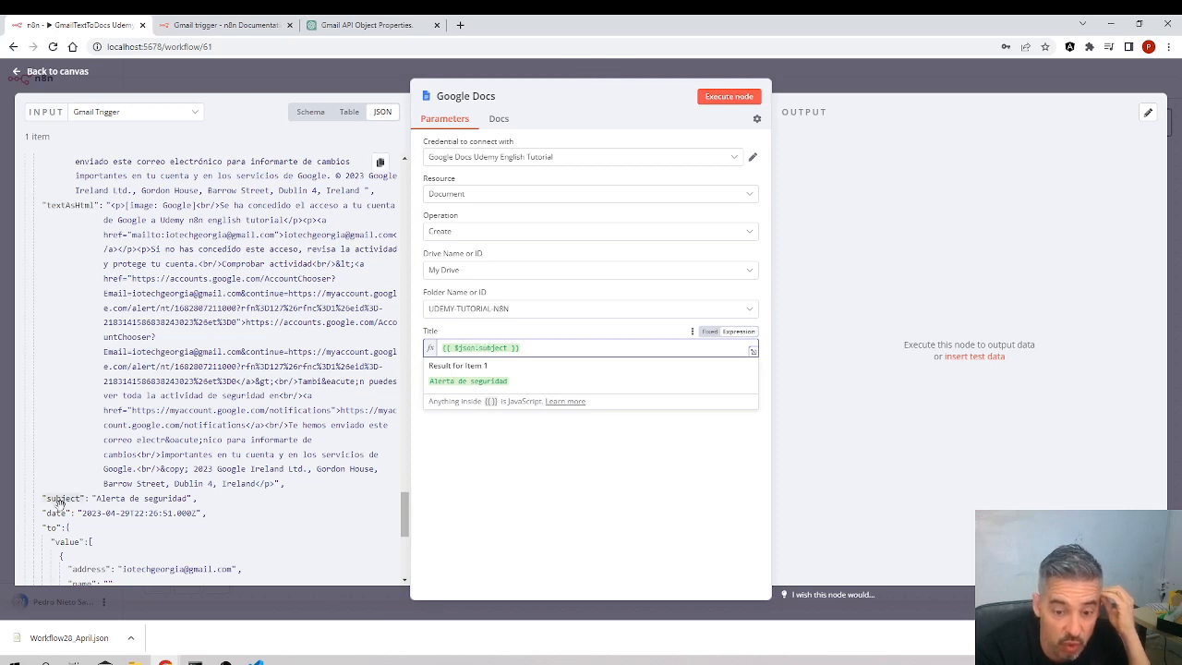
double_click(482, 347)
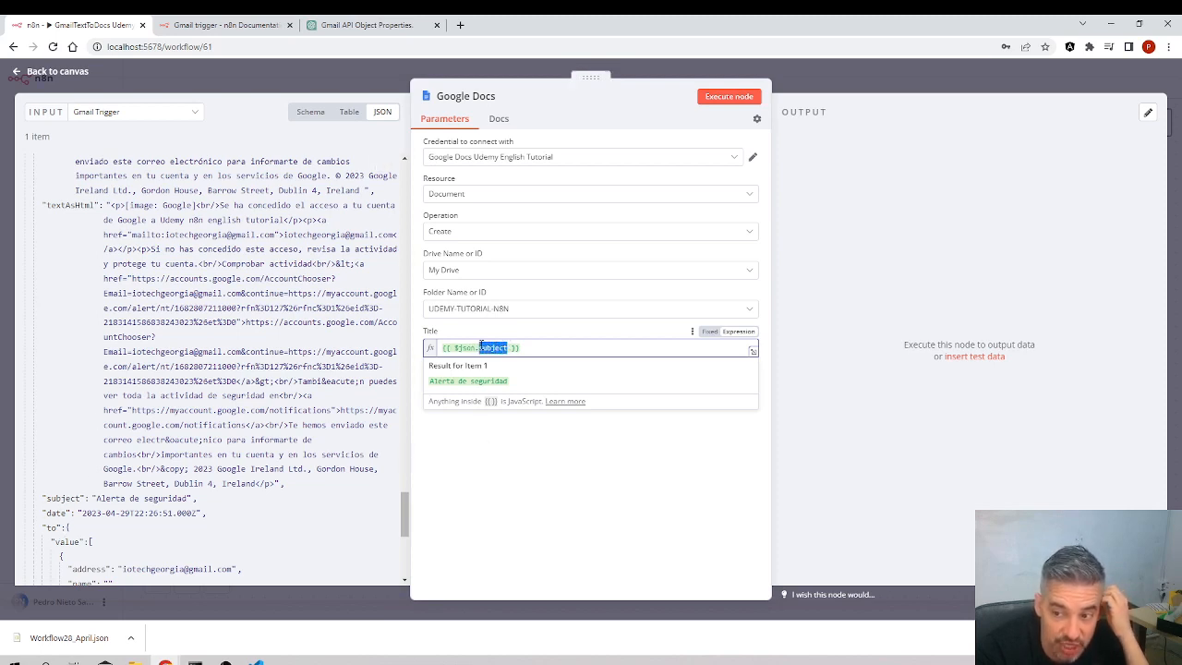
drag(532, 351, 441, 352)
click(450, 347)
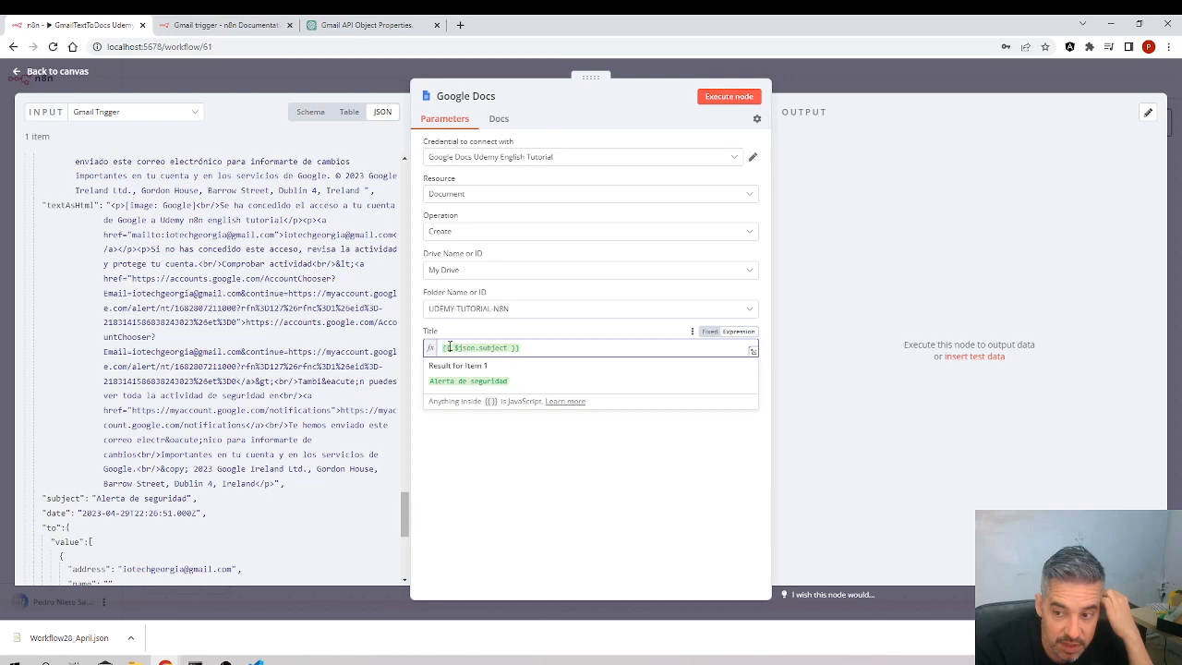
drag(522, 350, 417, 355)
drag(526, 346, 440, 348)
key(BackSpace)
Fill the empty document Title with the expression {{ $json.subject }} from the Gmail Trigger's JSON data.
scroll(83, 480, down, 3)
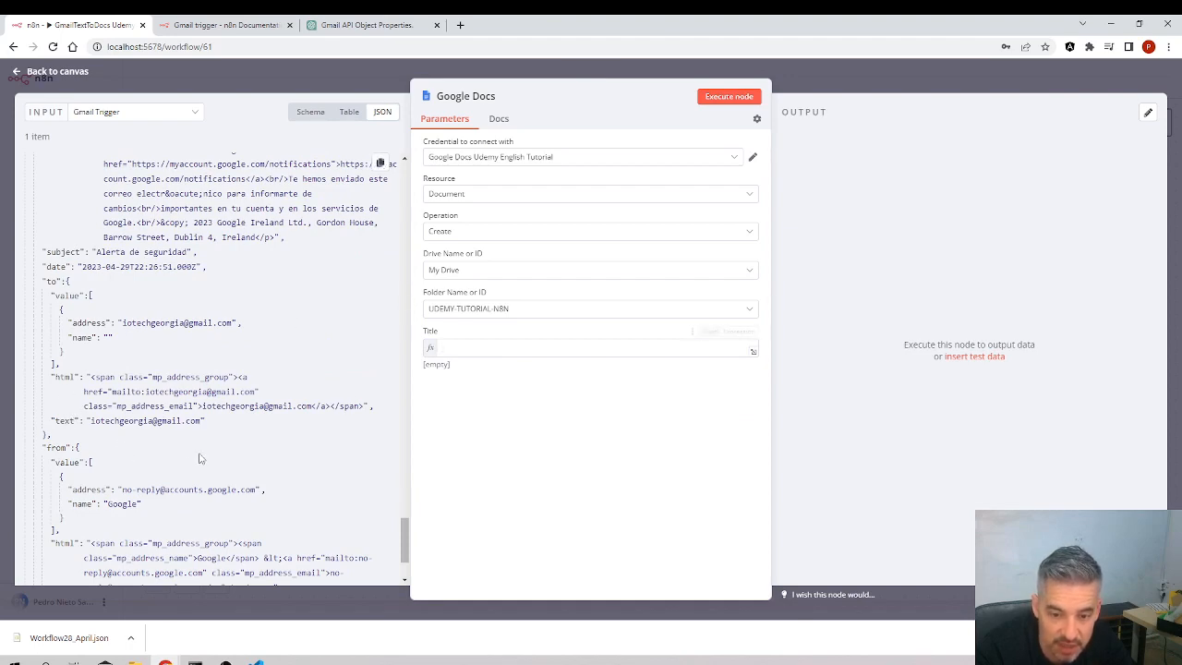
scroll(118, 459, down, 3)
scroll(107, 471, up, 5)
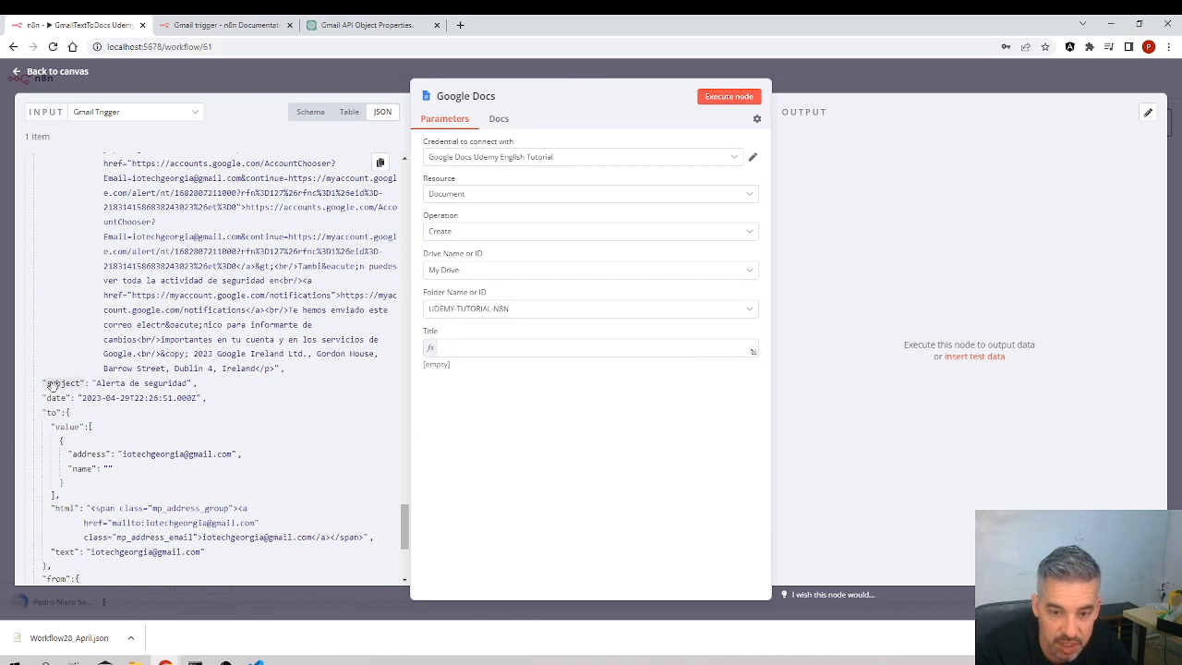
drag(52, 384, 466, 347)
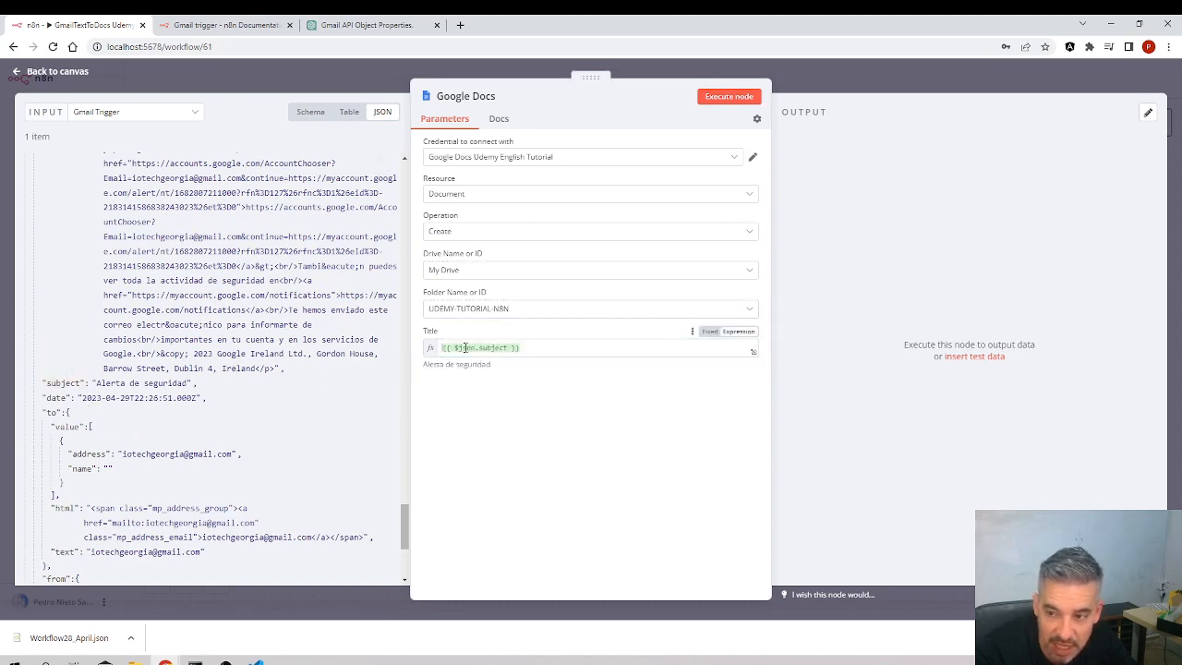
click(514, 348)
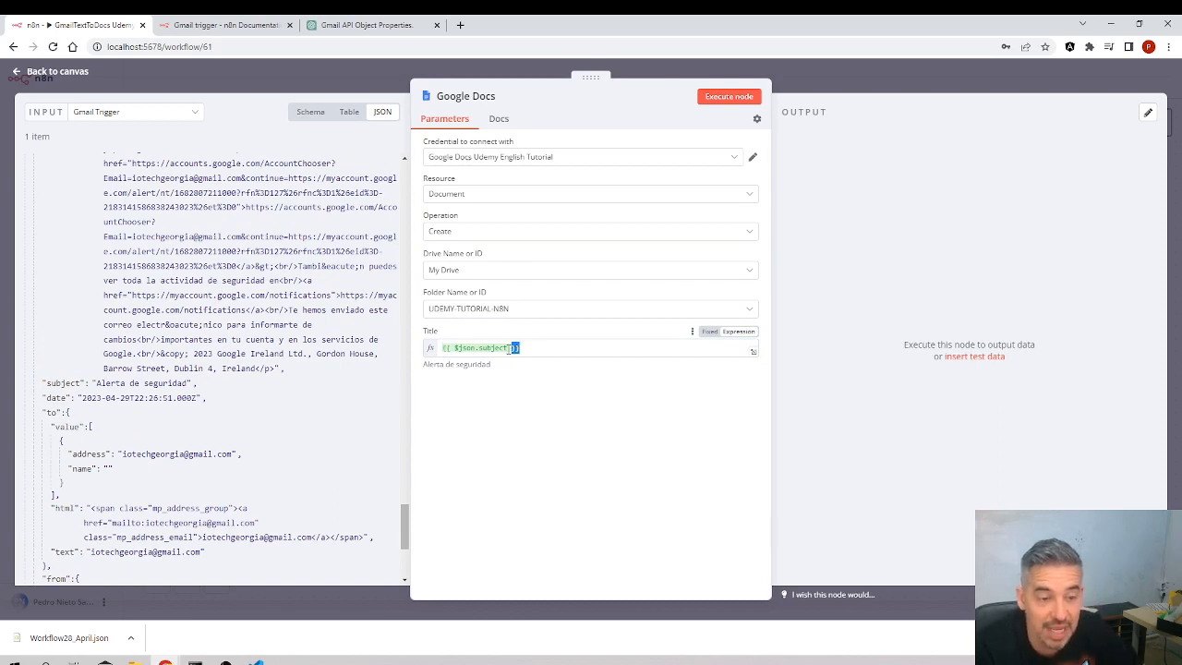
drag(510, 347, 455, 347)
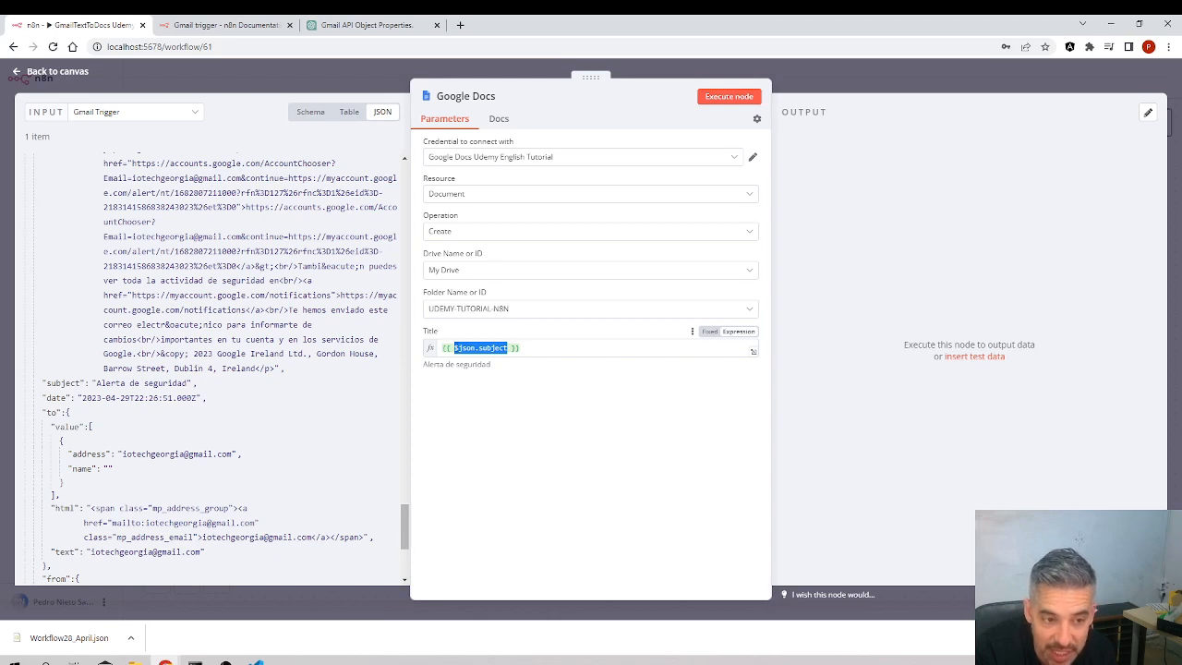
drag(510, 347, 450, 348)
click(505, 363)
click(496, 347)
double_click(477, 349)
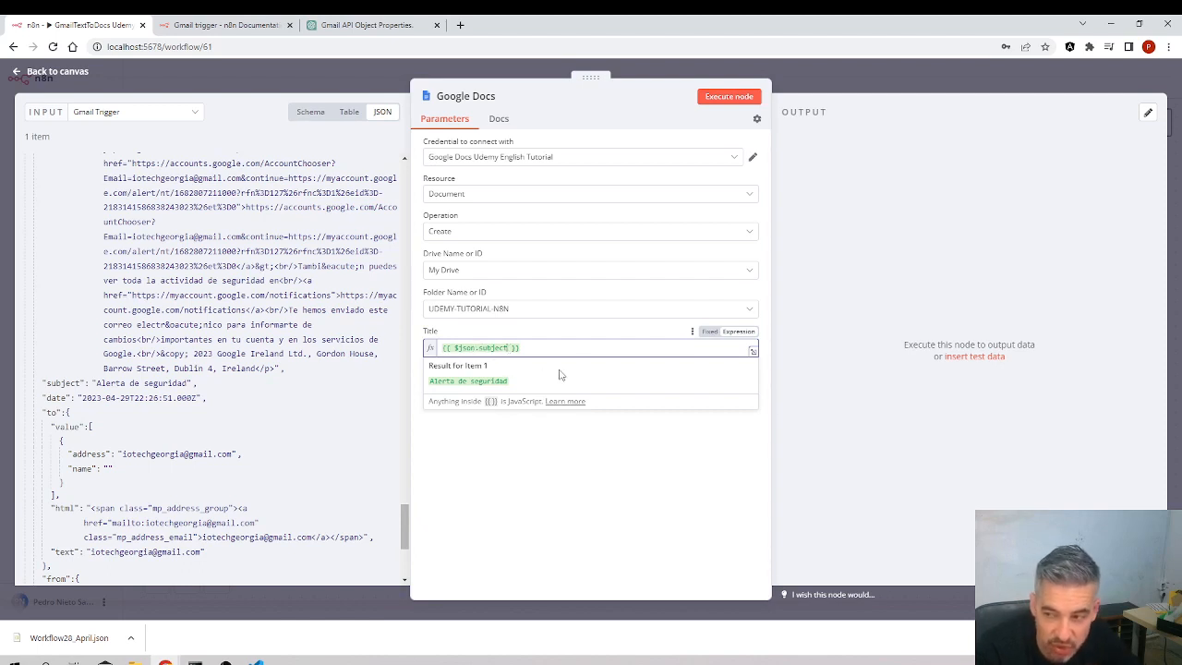
click(802, 312)
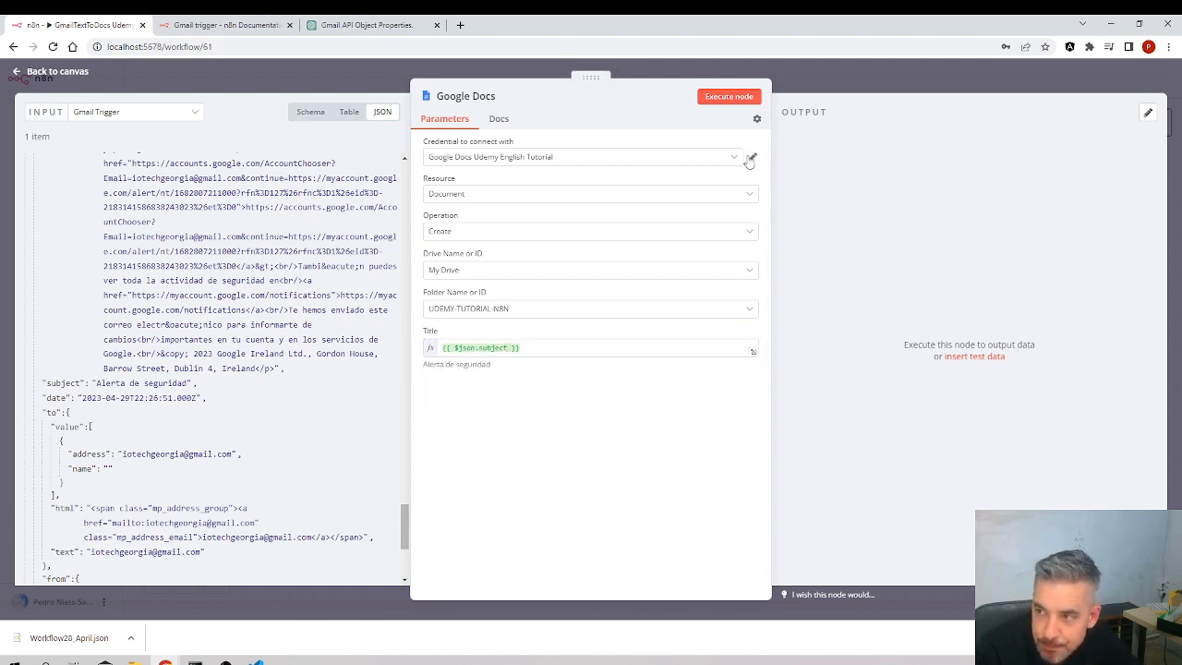
Execute the Google Docs node and view its output as JSON to highlight the created document's id.
click(717, 96)
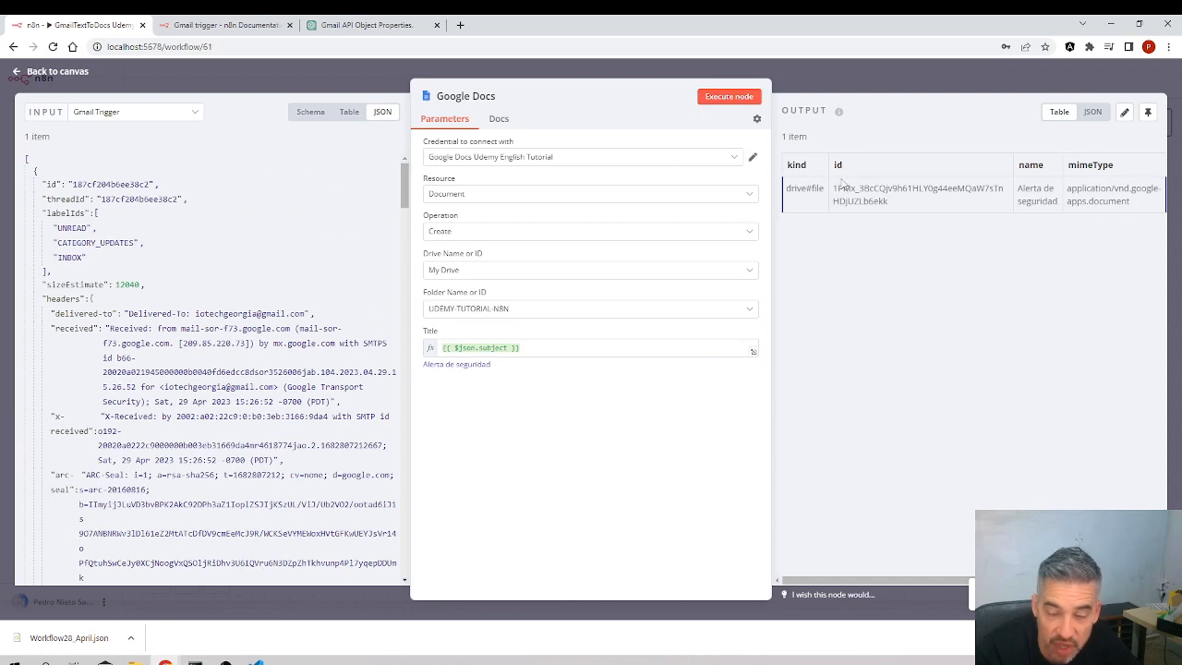
click(1092, 112)
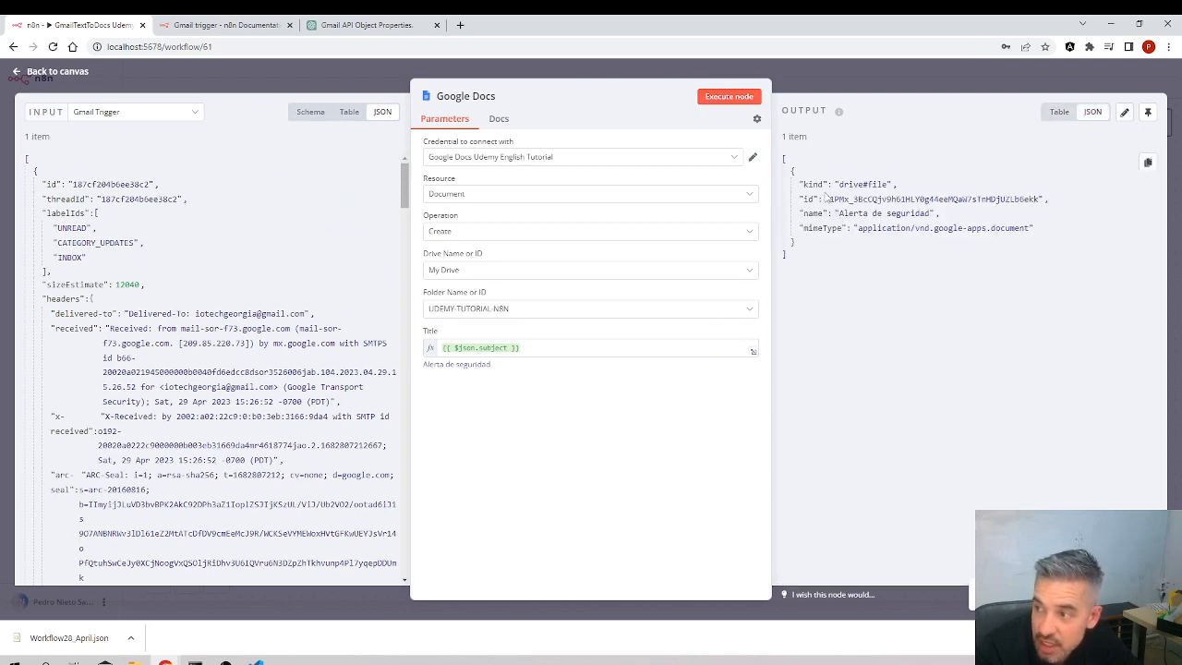
drag(1040, 198, 829, 211)
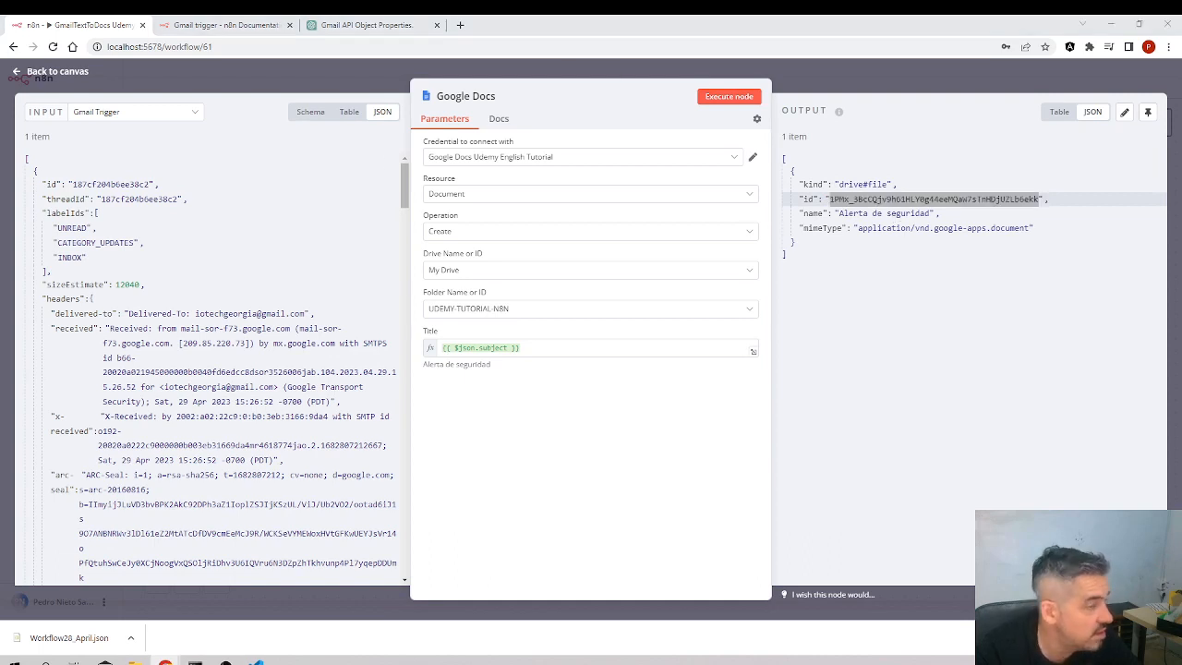
Check Google Drive's recent files for the created document, and return to n8n to examine the id in the node's JSON output.
click(166, 661)
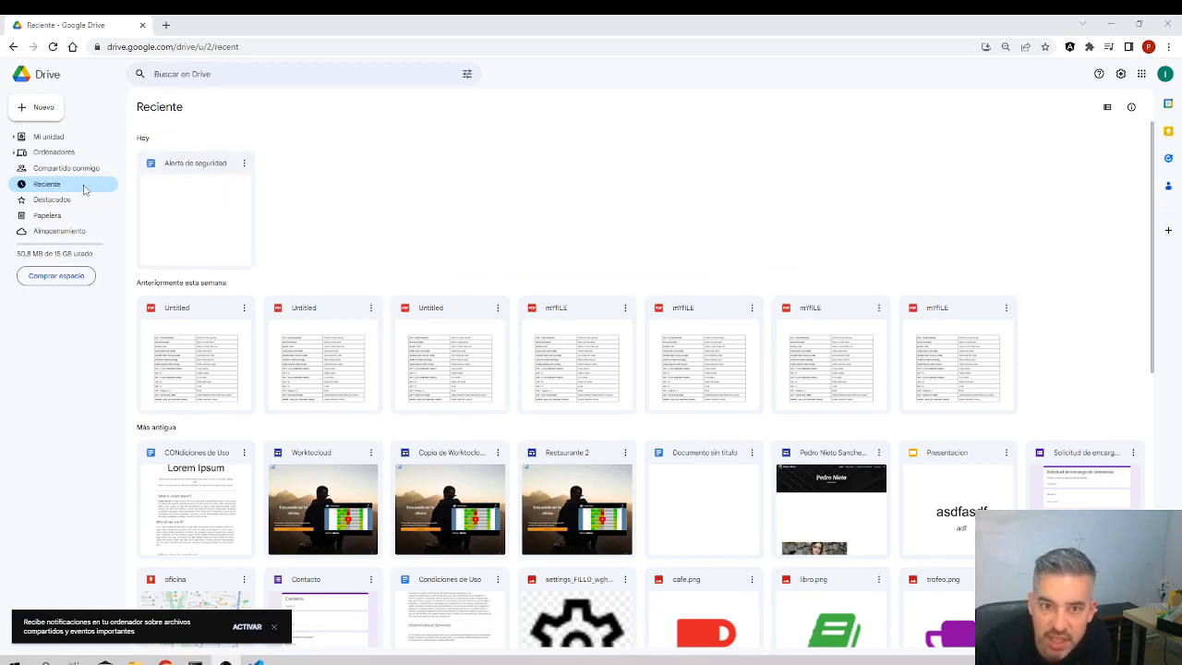
click(1111, 24)
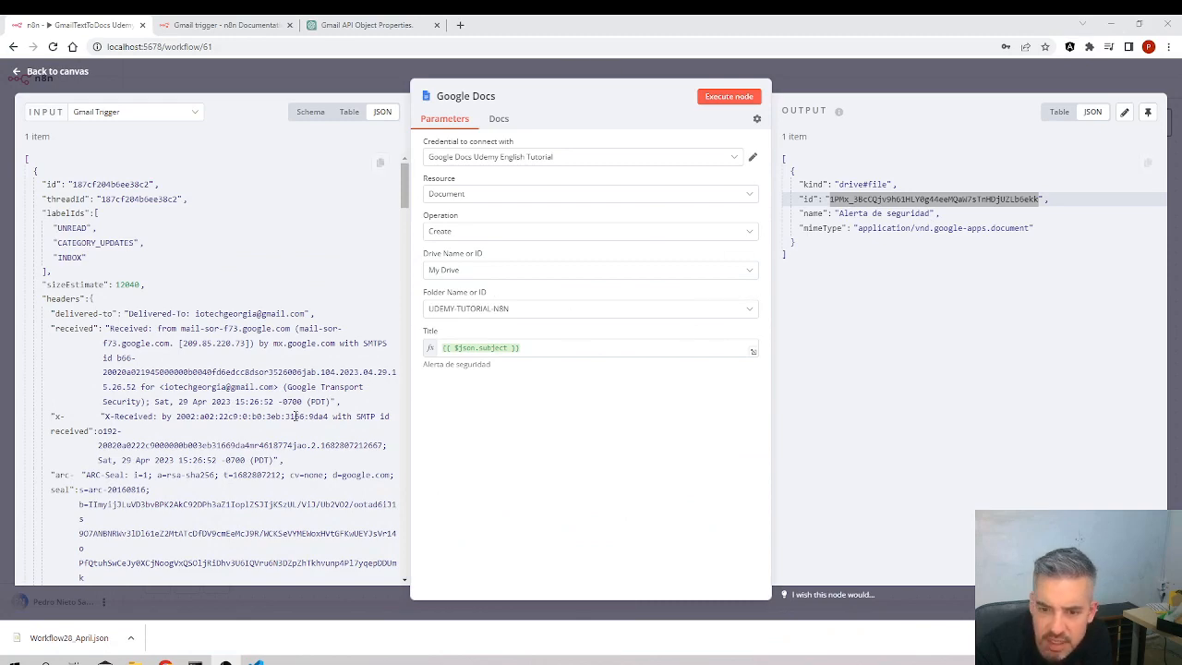
scroll(246, 438, down, 10)
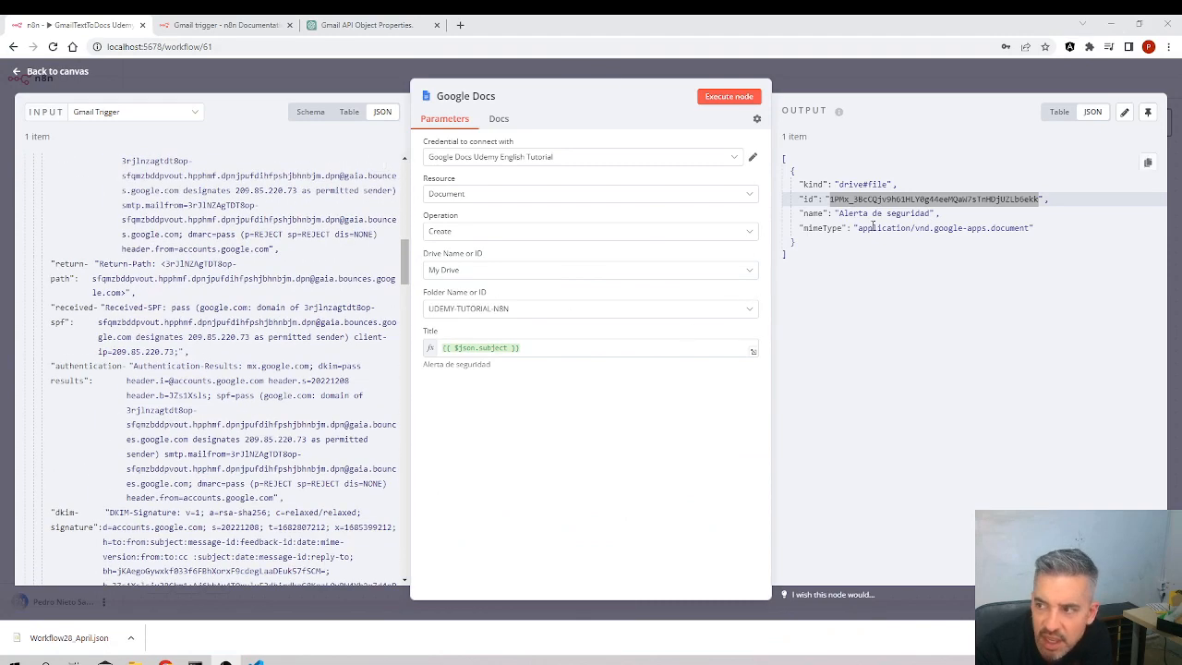
drag(932, 214, 915, 197)
click(963, 196)
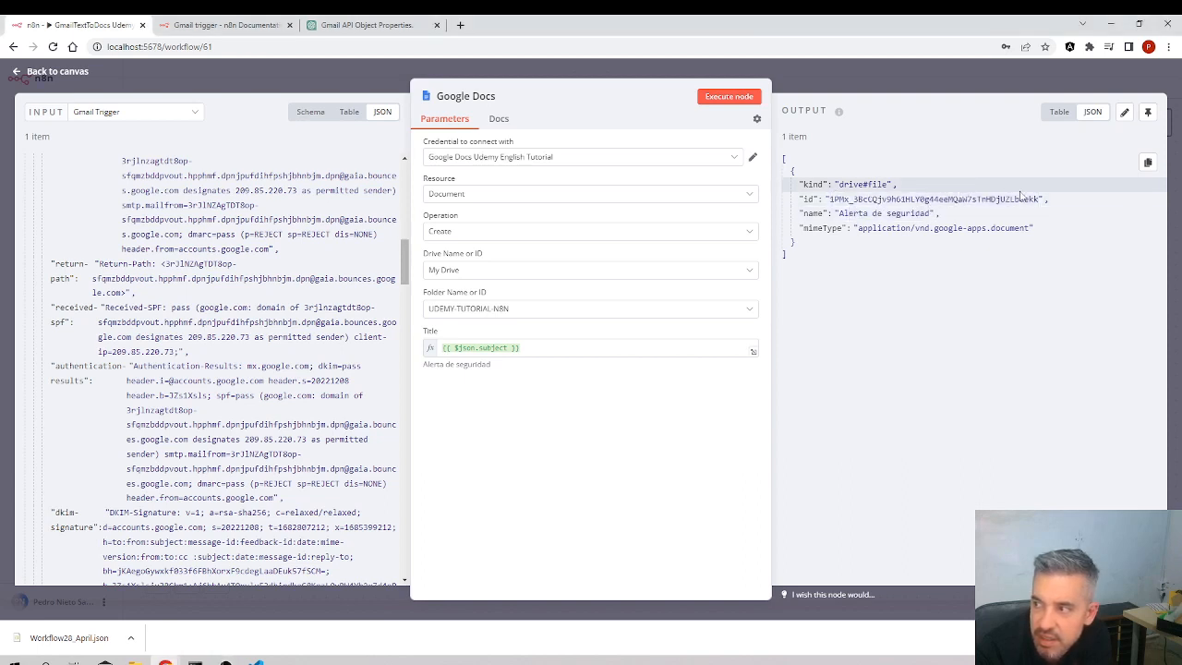
drag(1021, 198, 1042, 199)
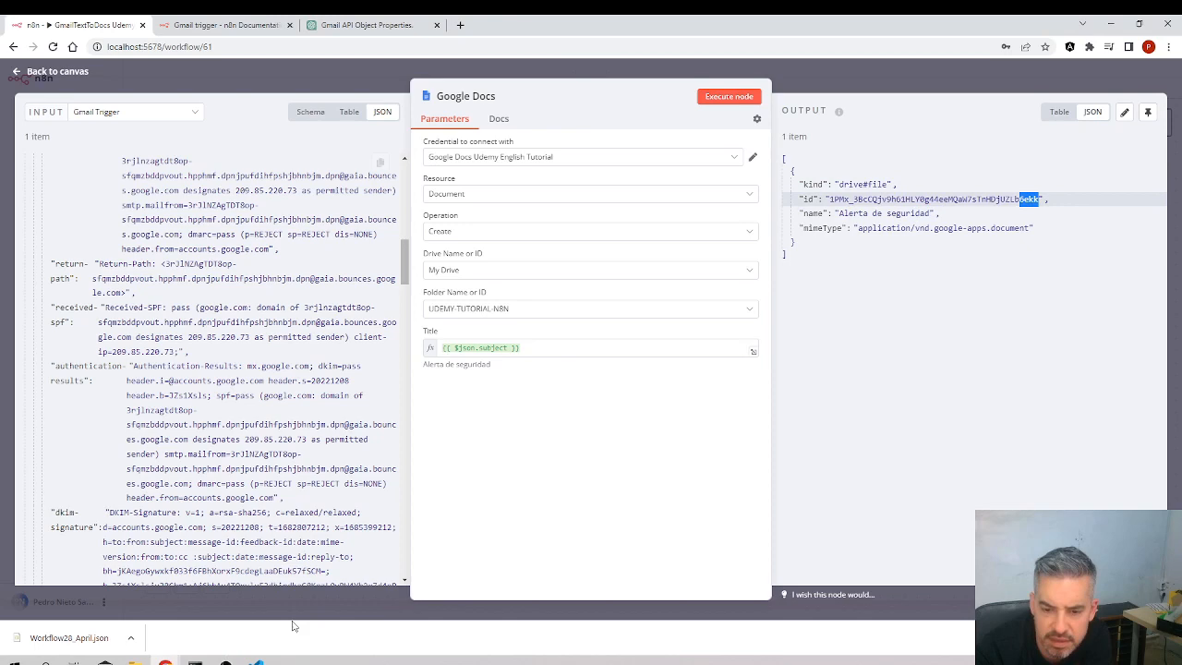
Open the Alerta de seguridad document from Google Drive's recent files and compare the document ID in its URL.
click(175, 663)
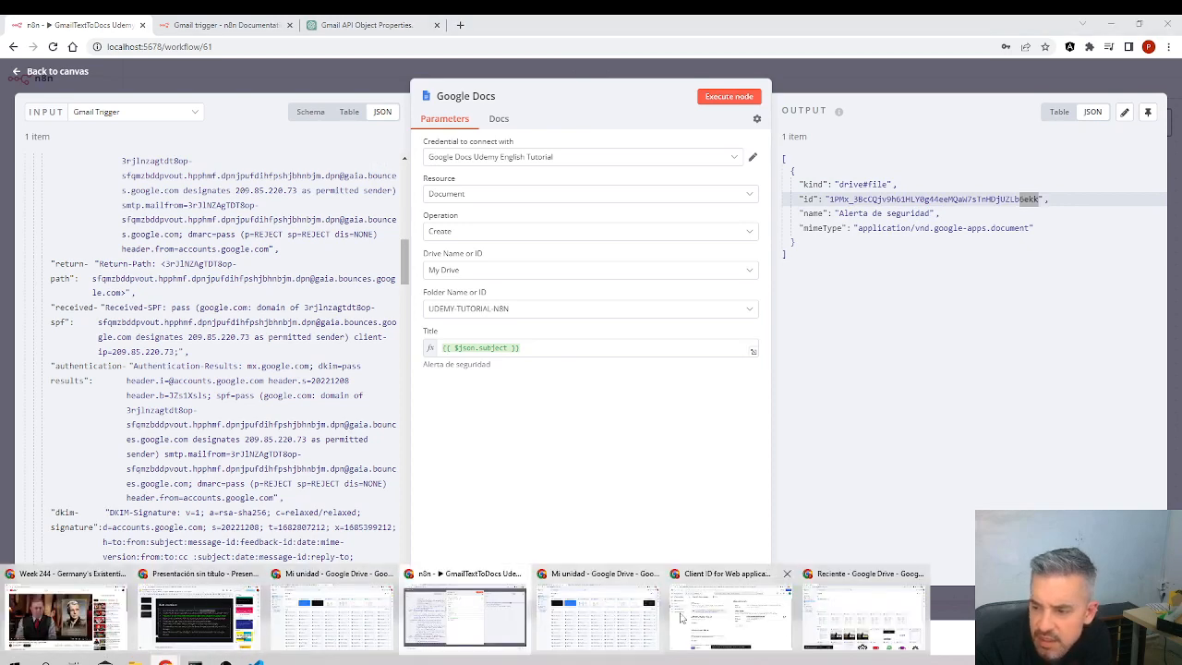
click(863, 614)
click(218, 206)
double_click(213, 189)
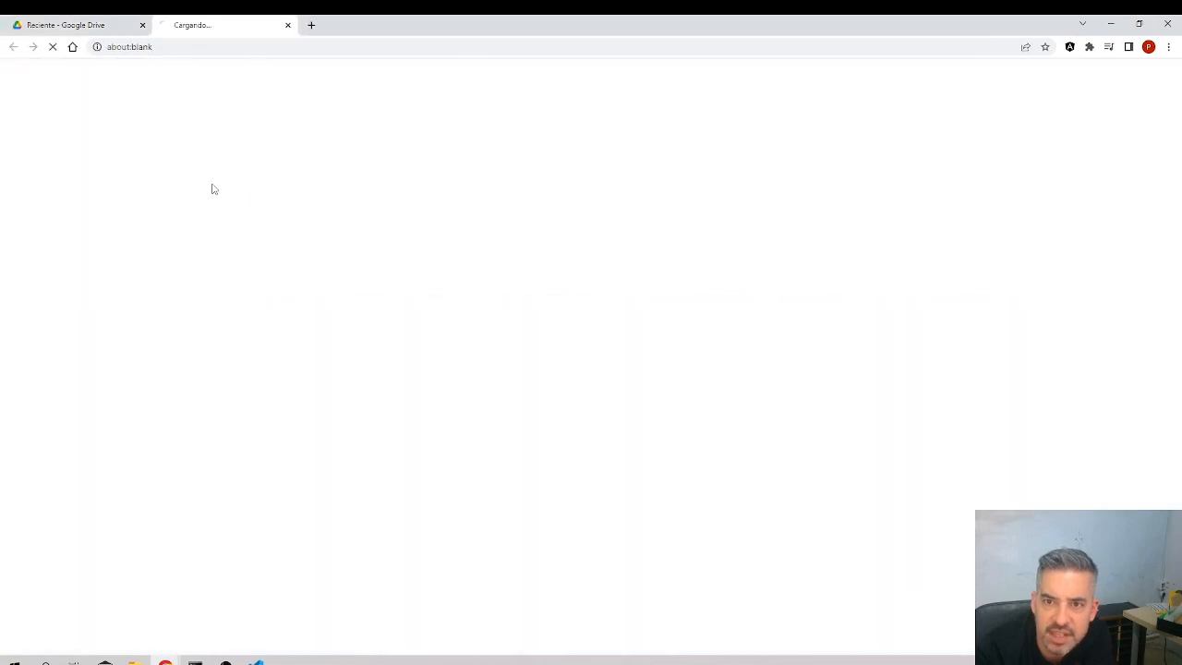
drag(439, 50, 426, 50)
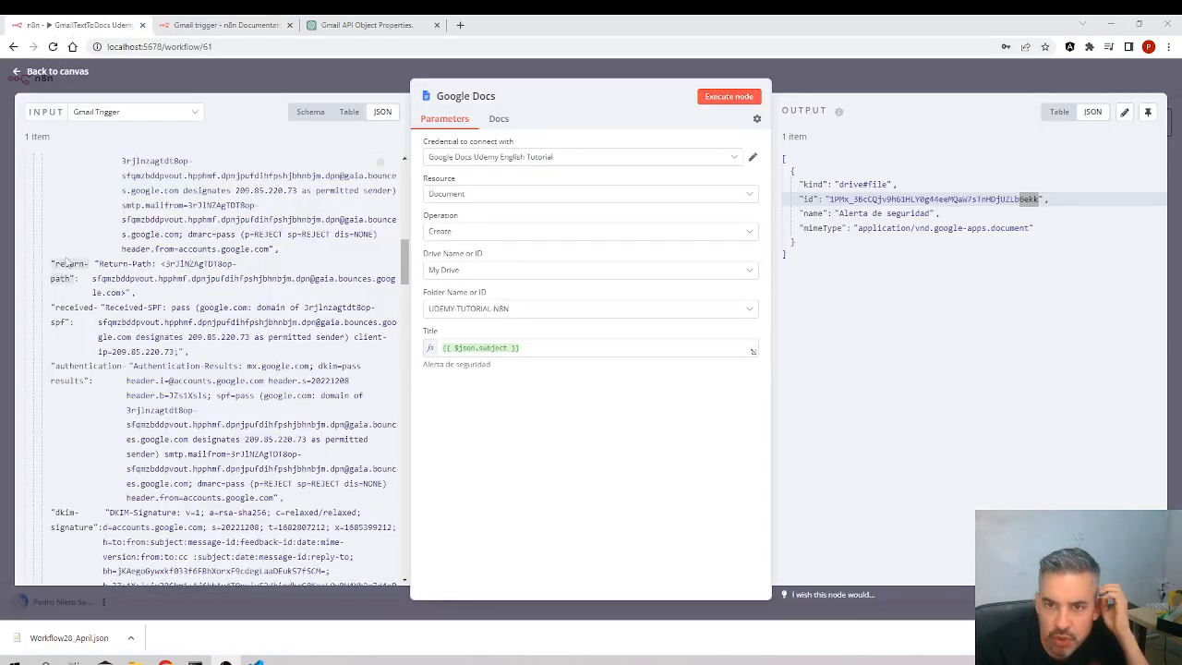
Add a second Google Docs node after the existing one, using the credential Google Docs Udemy English Tutorial.
click(123, 83)
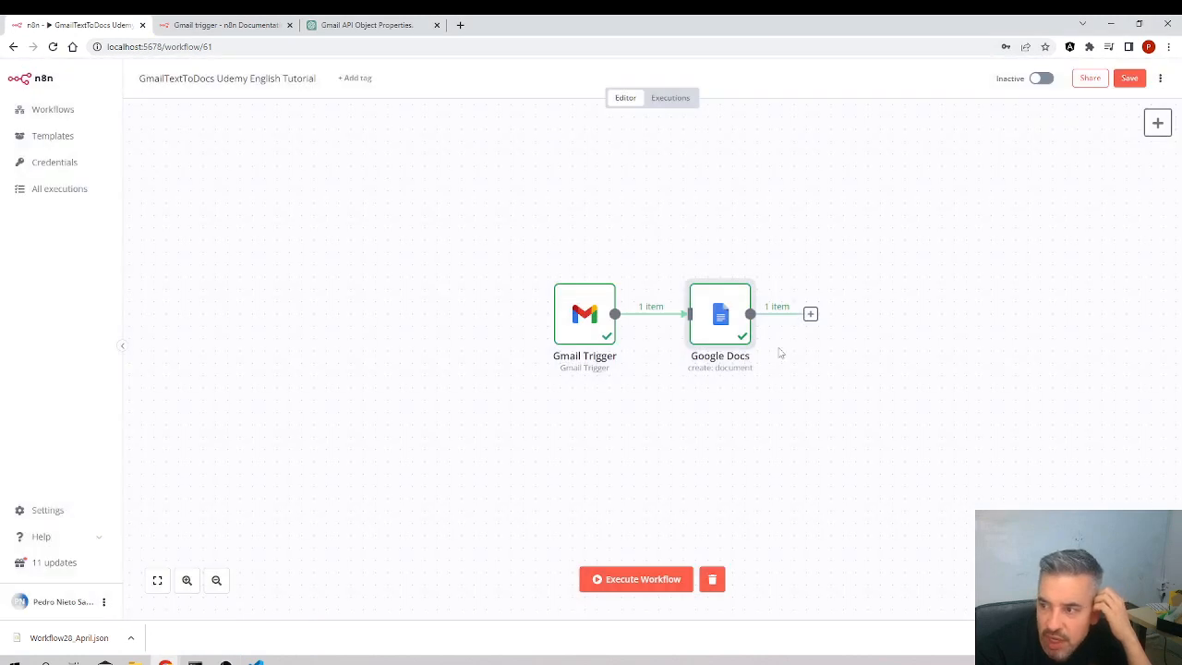
click(810, 314)
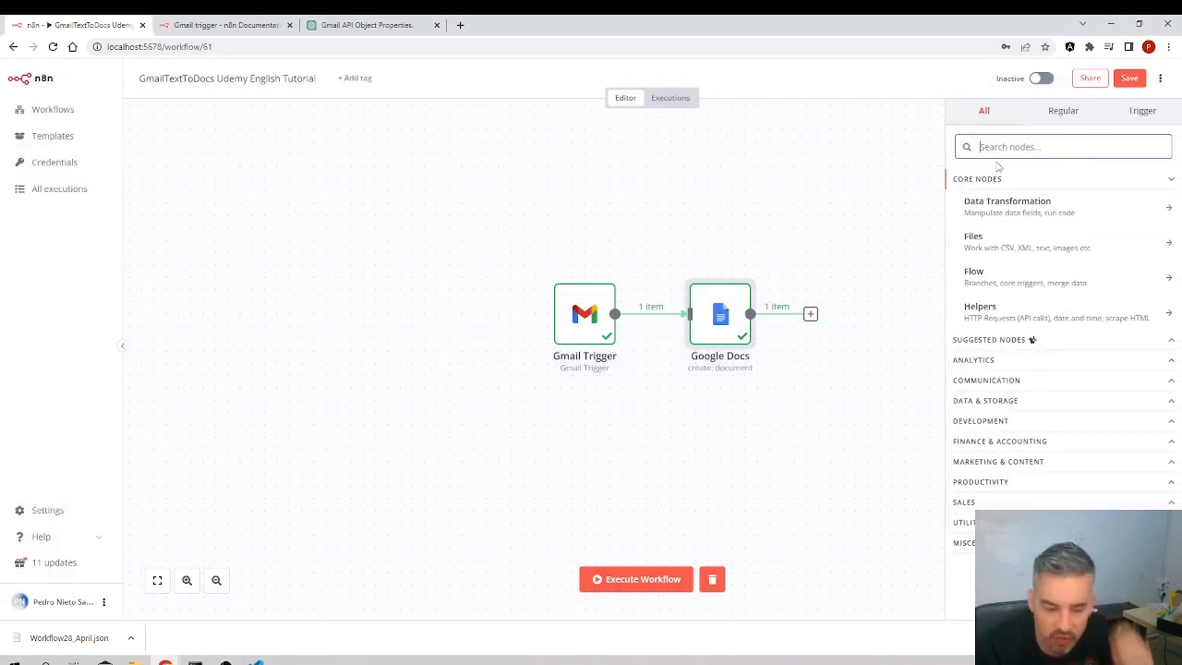
text(google)
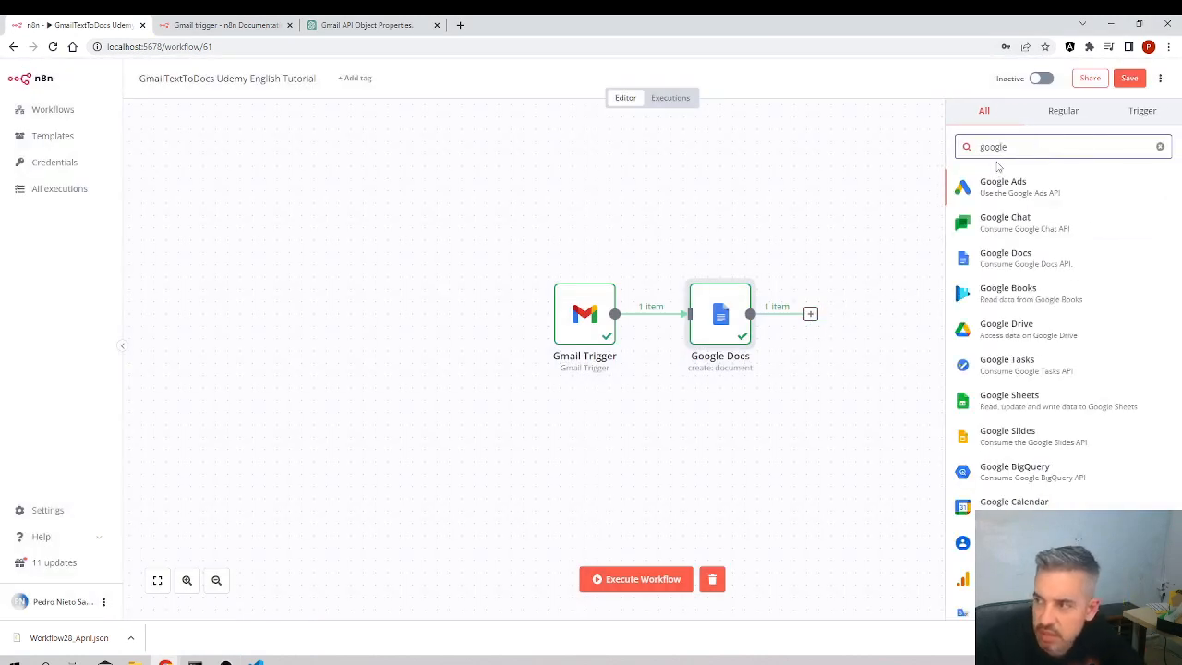
click(1005, 258)
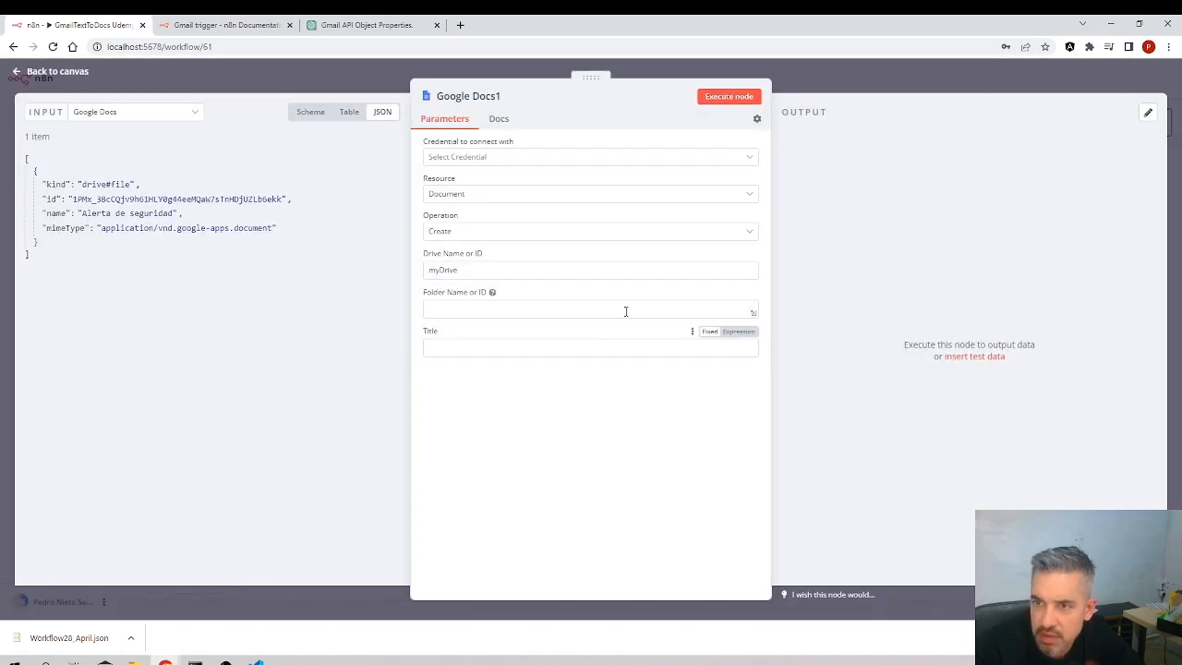
click(488, 159)
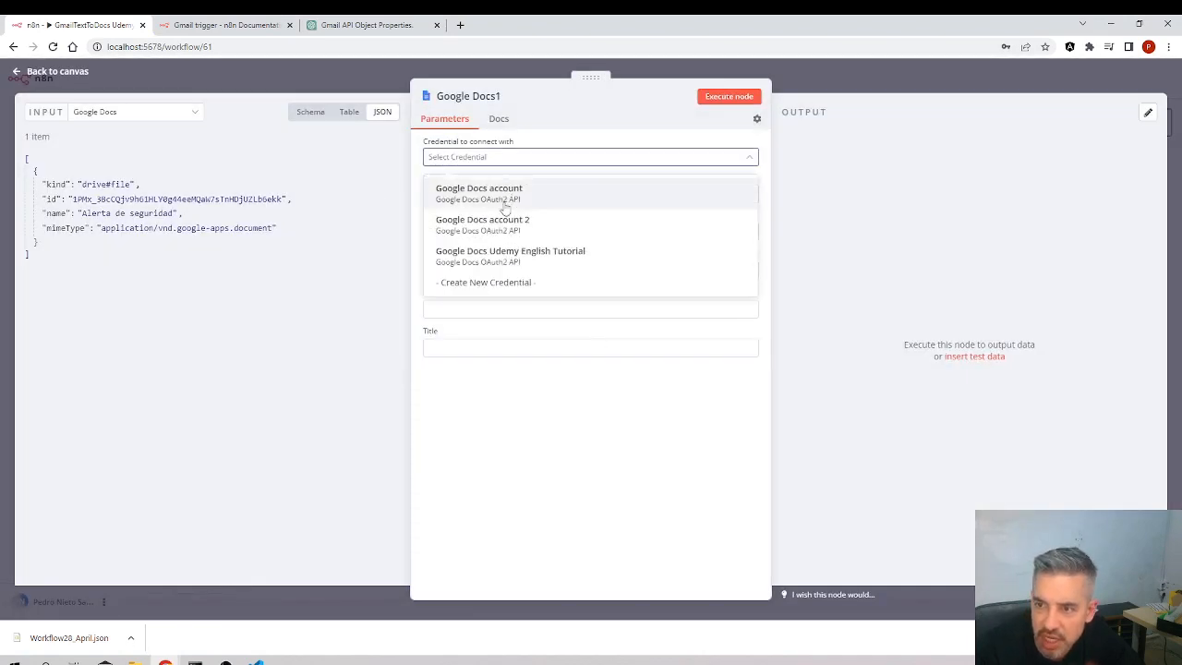
click(510, 256)
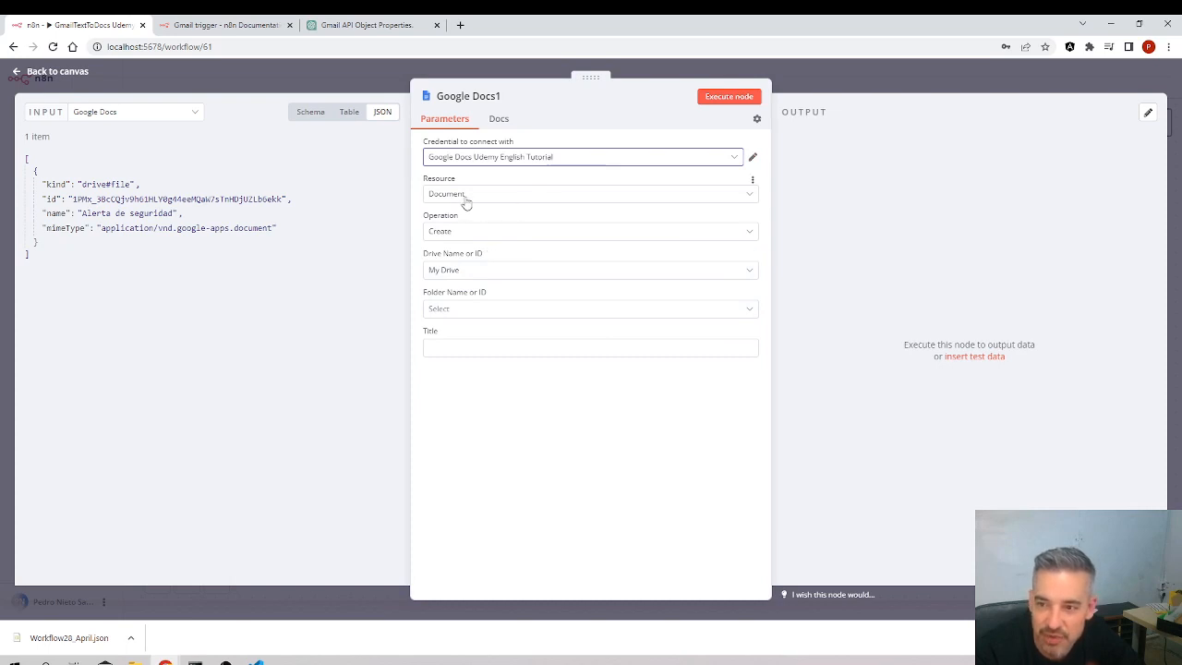
Set the new node's operation to Update and map the input's id field to Doc ID or URL as {{ $json.id }}.
click(450, 235)
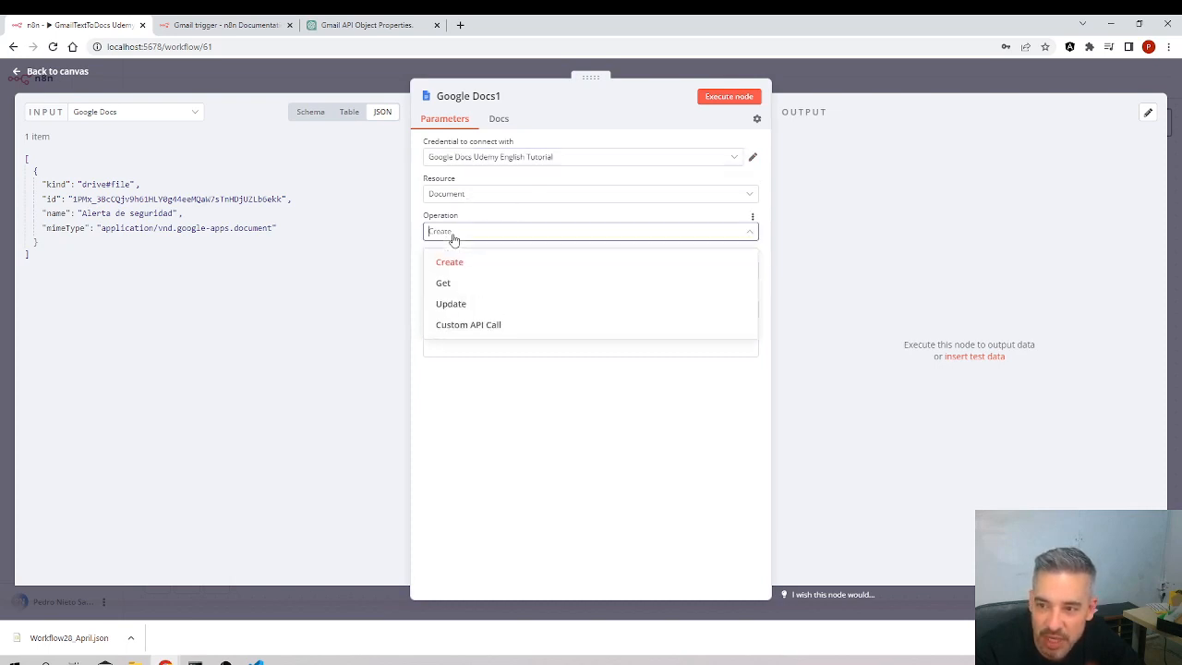
click(452, 305)
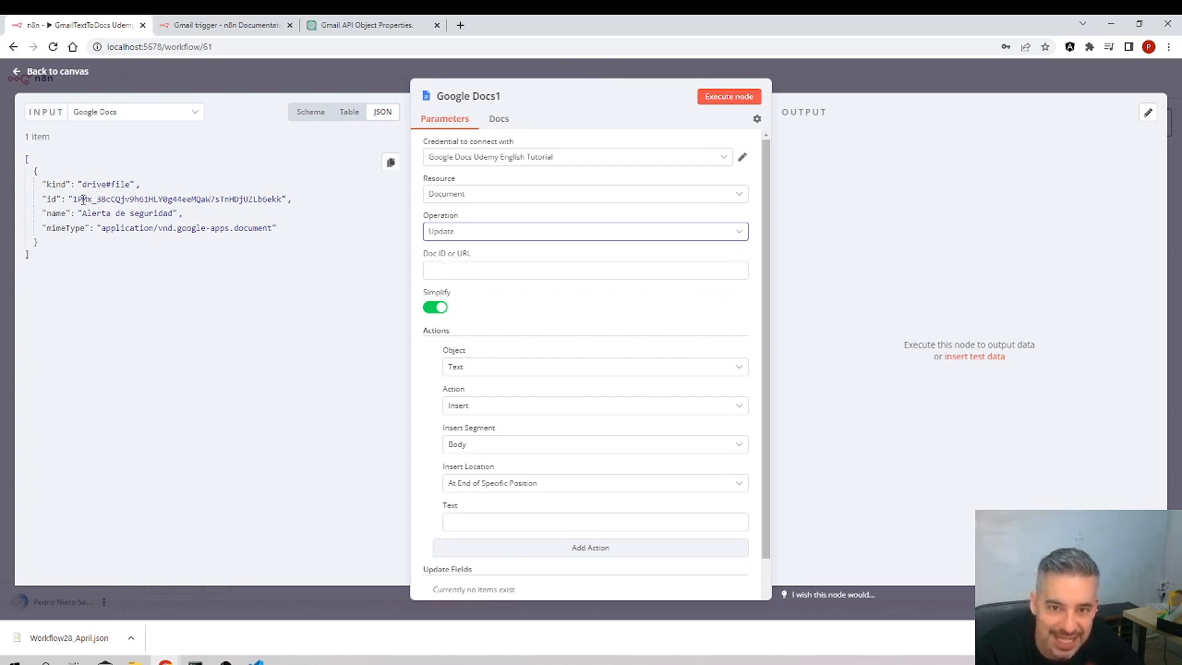
drag(72, 199, 295, 203)
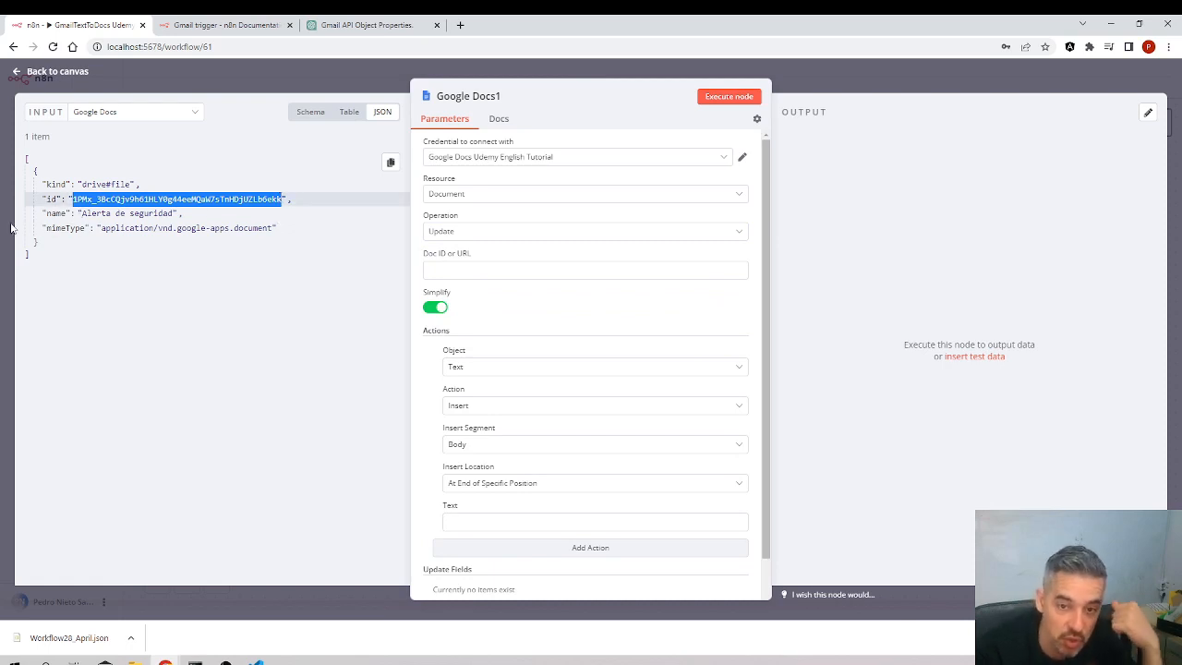
drag(63, 199, 490, 272)
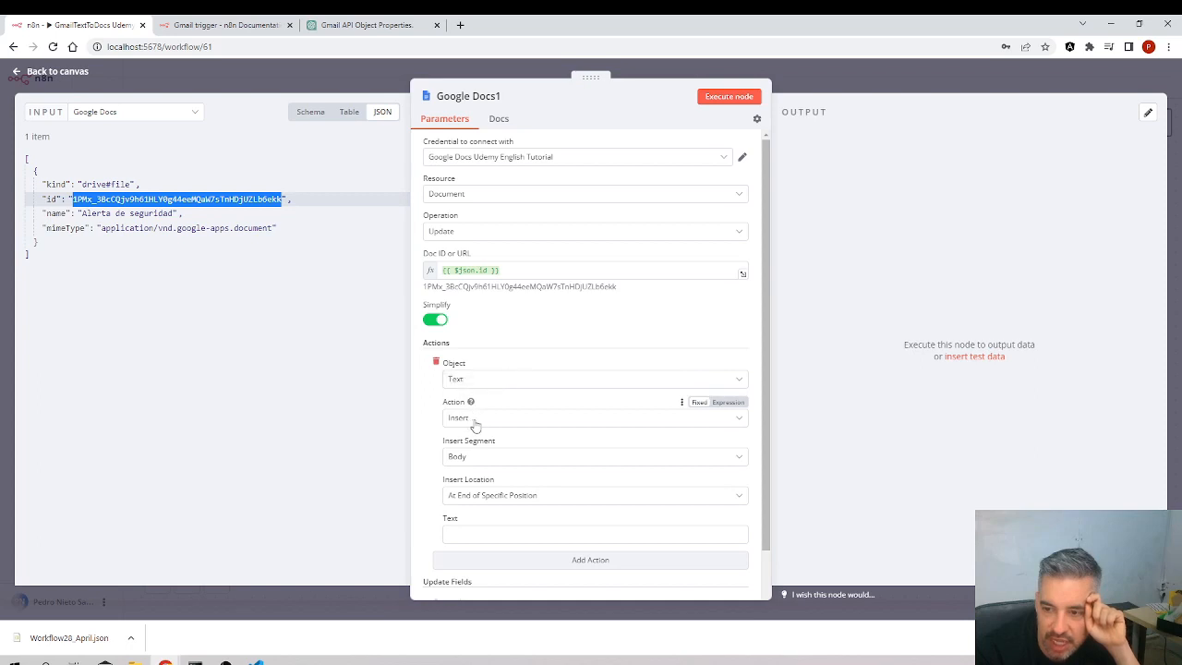
Review the options for the update's Action, Object and Insert Segment, keeping Insert, Text and Body.
click(657, 421)
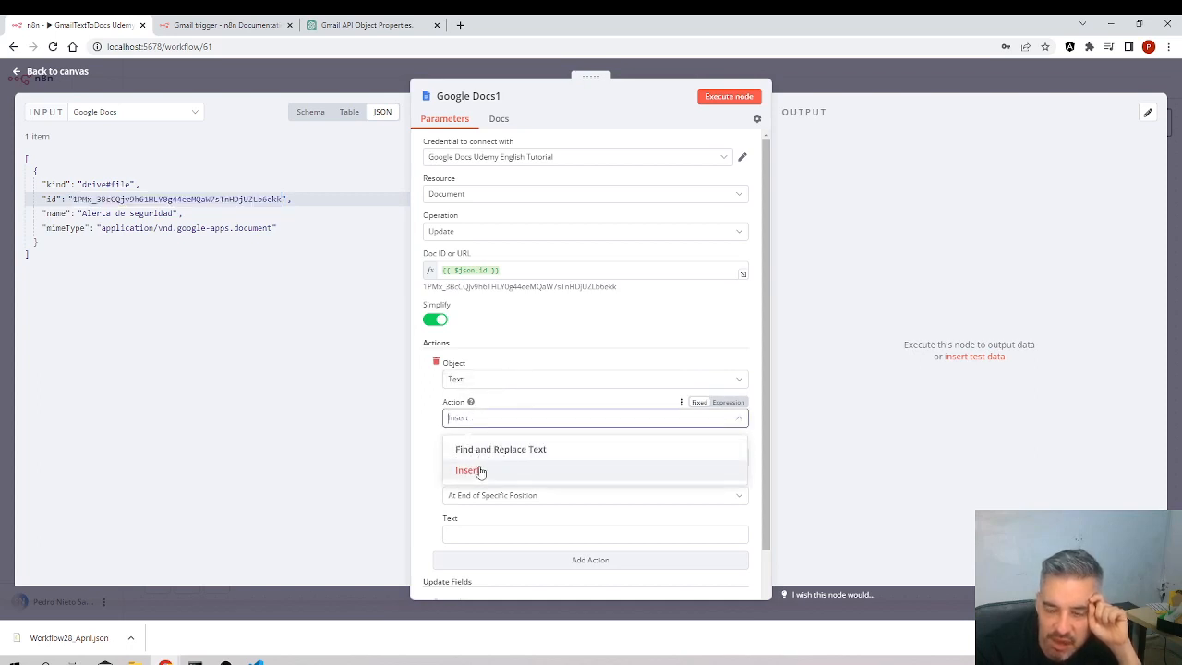
click(478, 471)
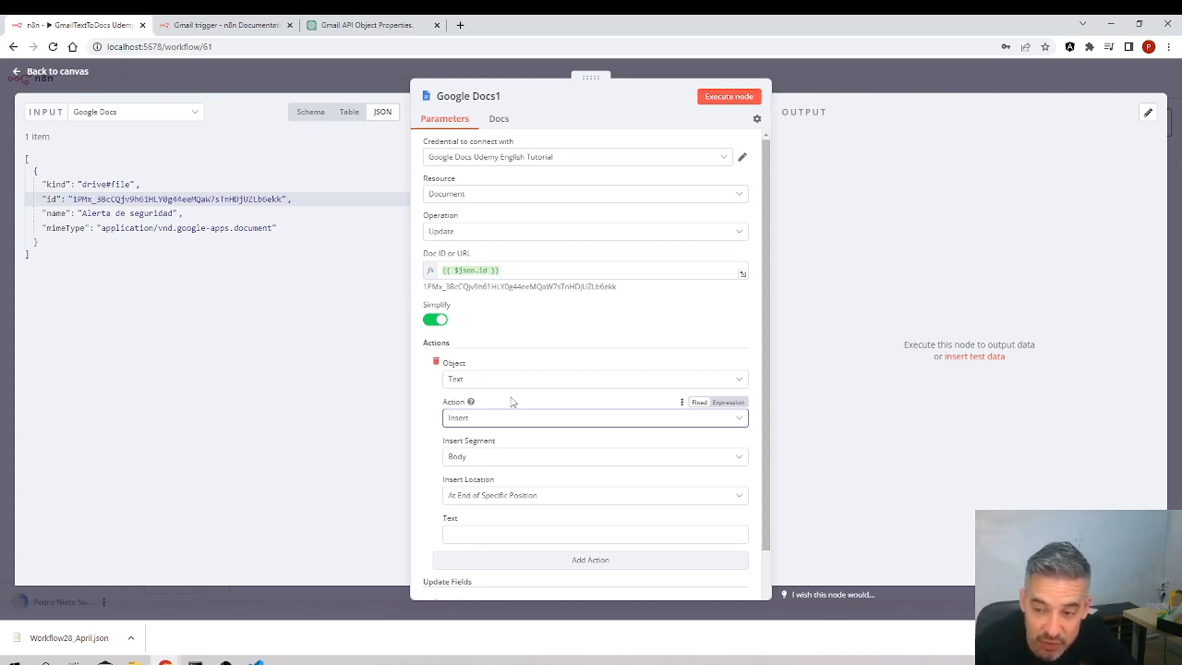
click(582, 421)
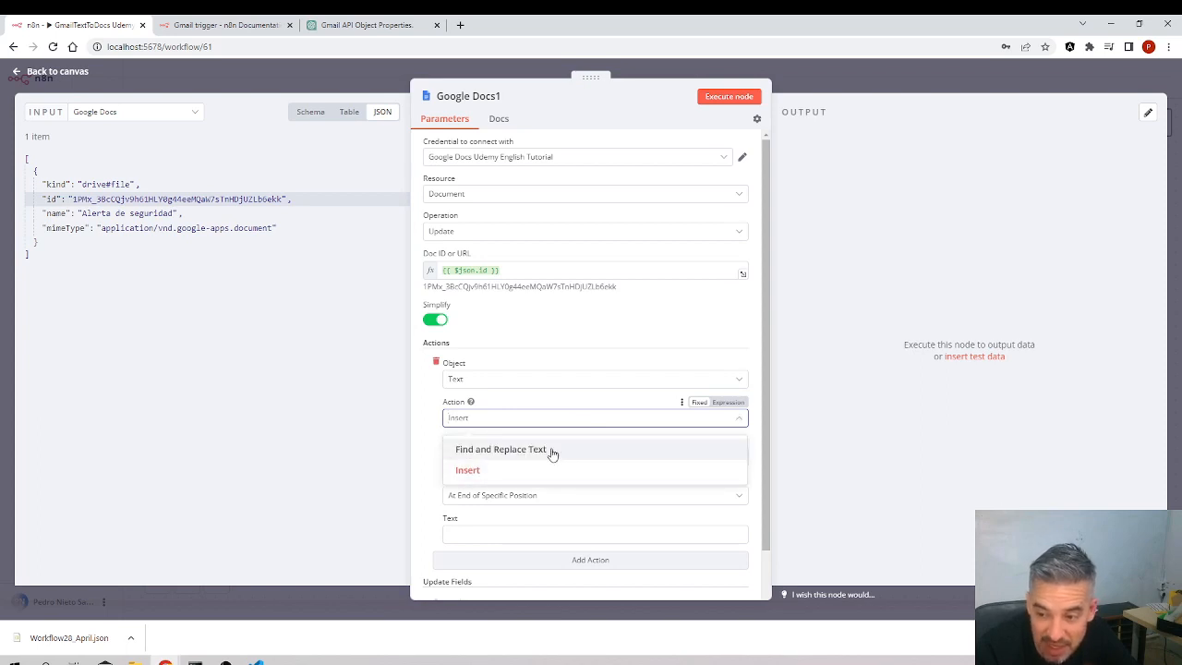
click(554, 417)
click(485, 381)
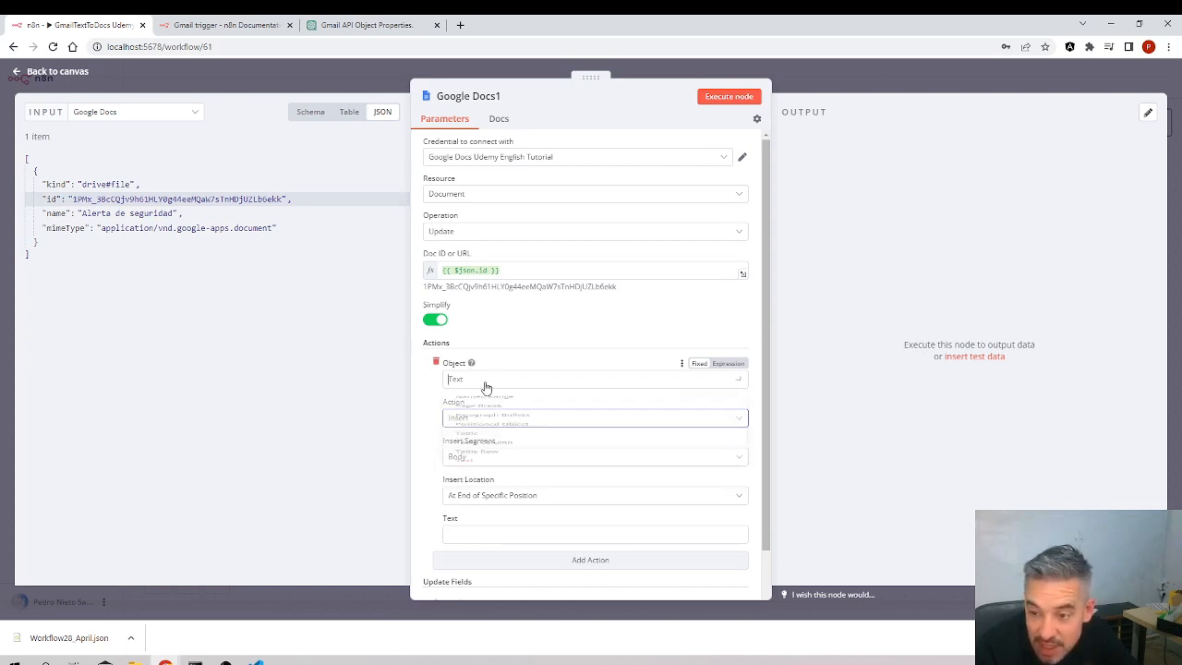
scroll(520, 510, up, 2)
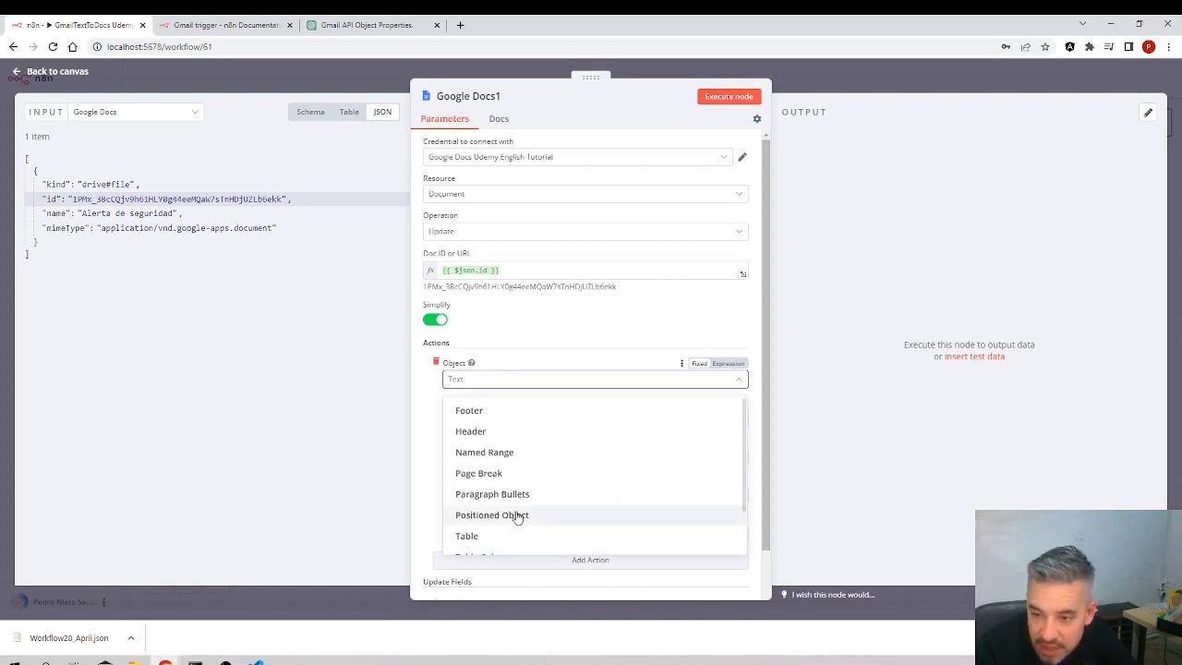
scroll(503, 476, down, 2)
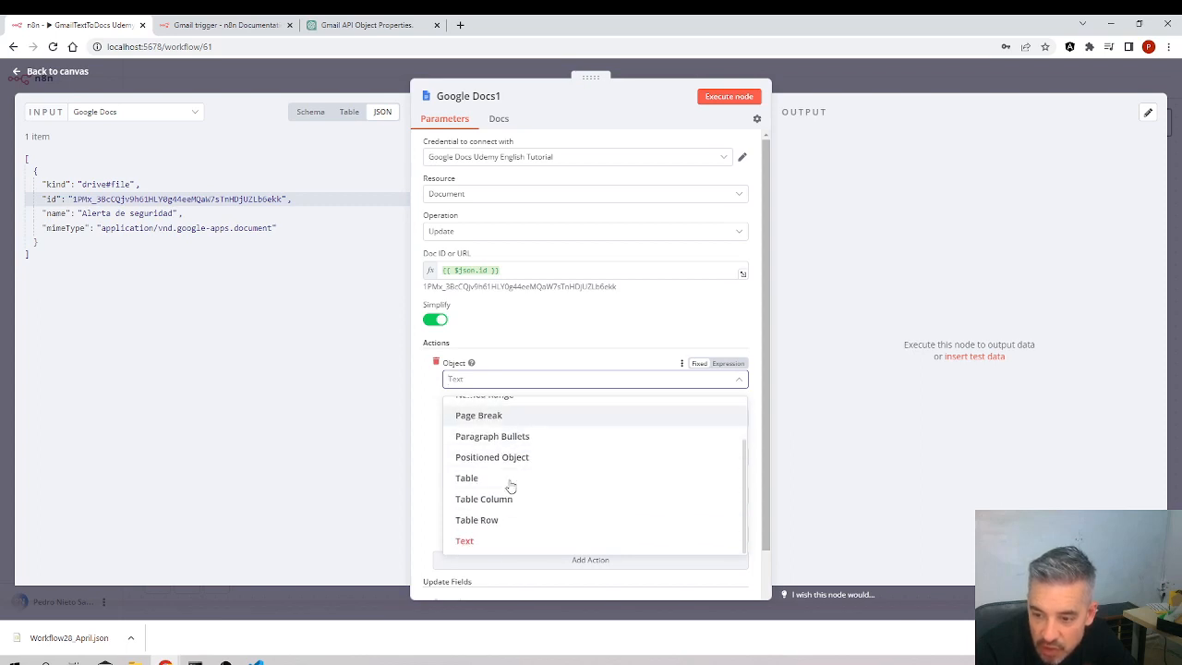
click(469, 541)
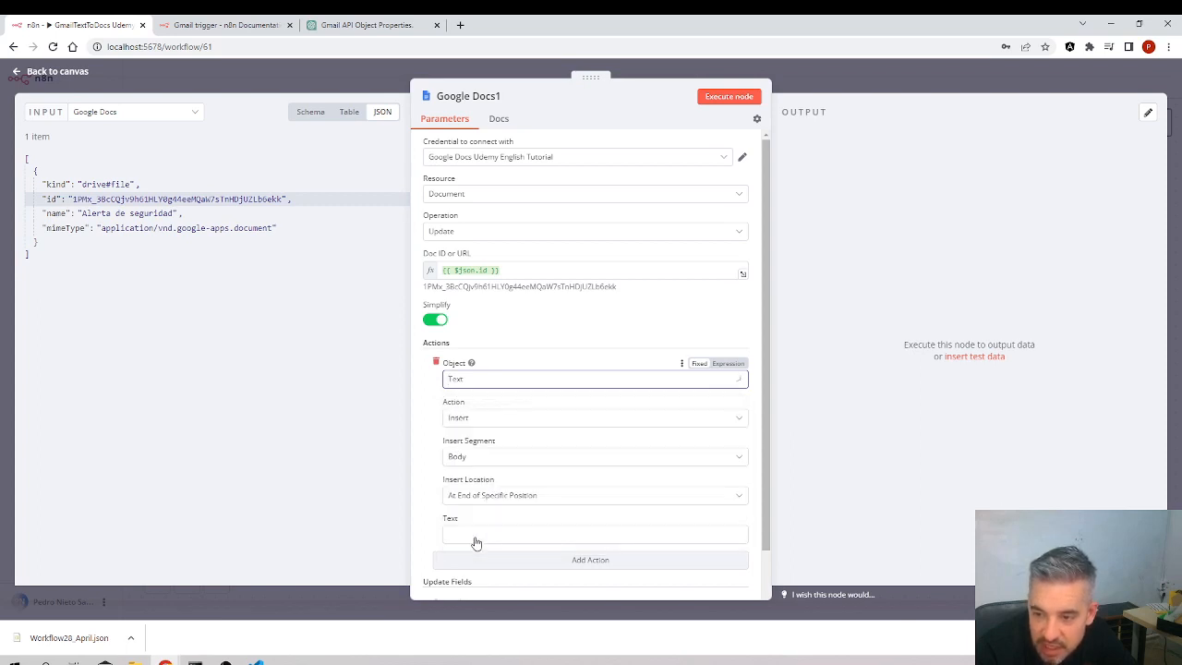
click(464, 462)
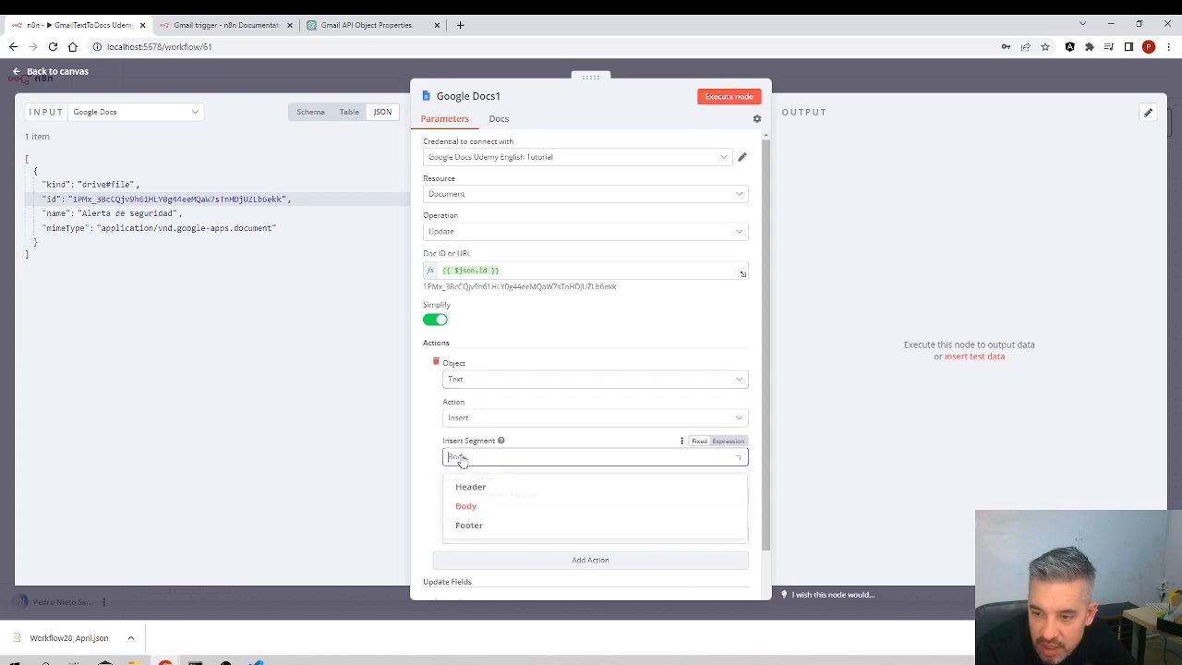
click(467, 510)
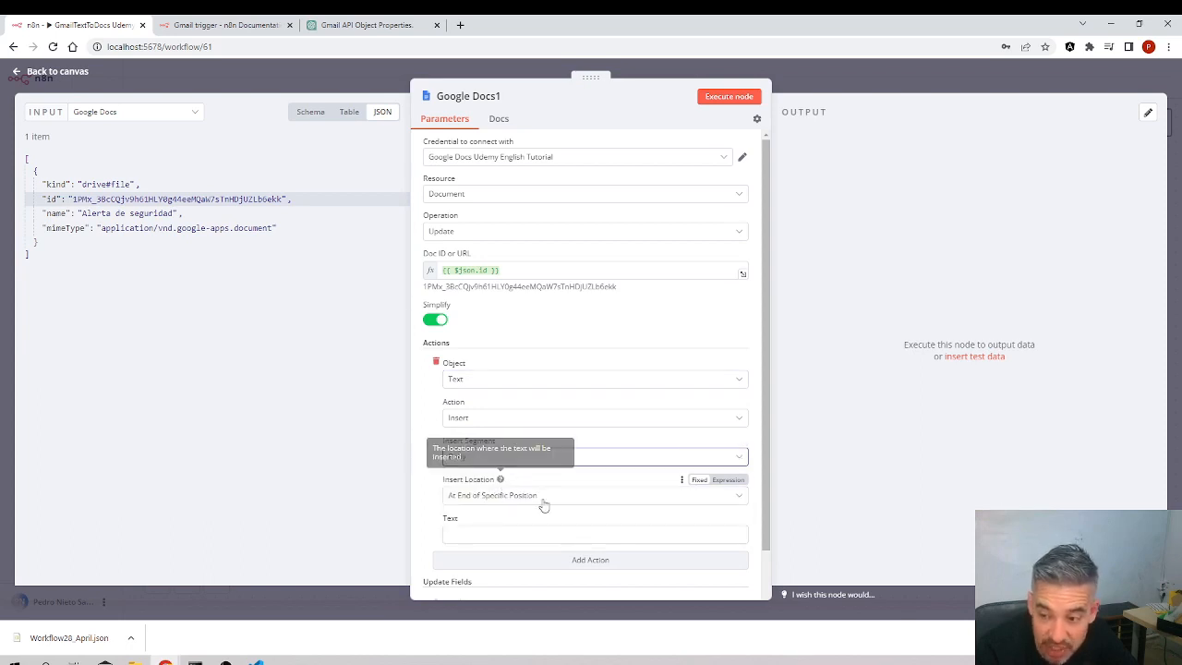
Try At Index as the Insert Location and set it back to At End of Specific Position.
click(499, 498)
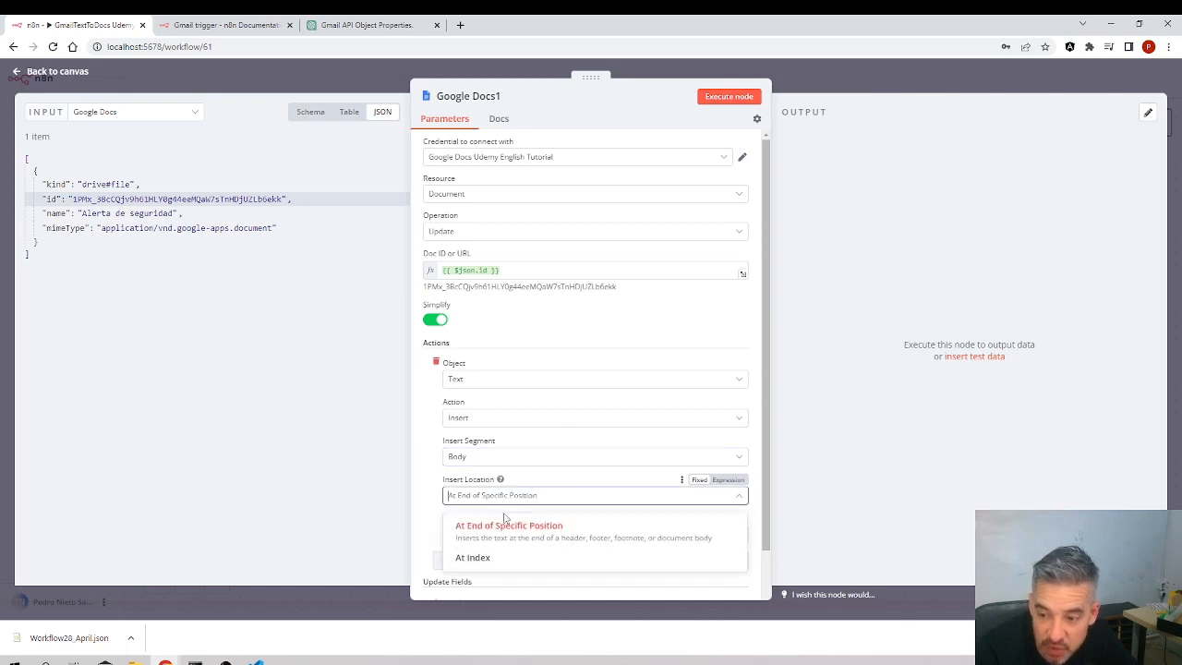
click(492, 558)
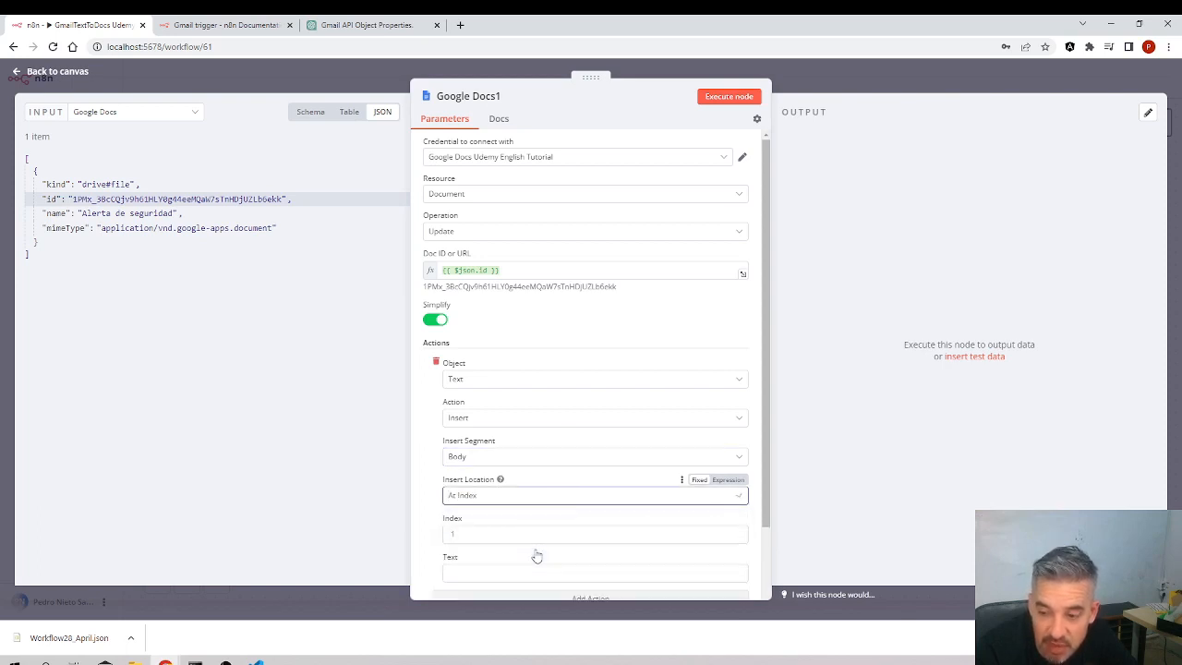
click(498, 538)
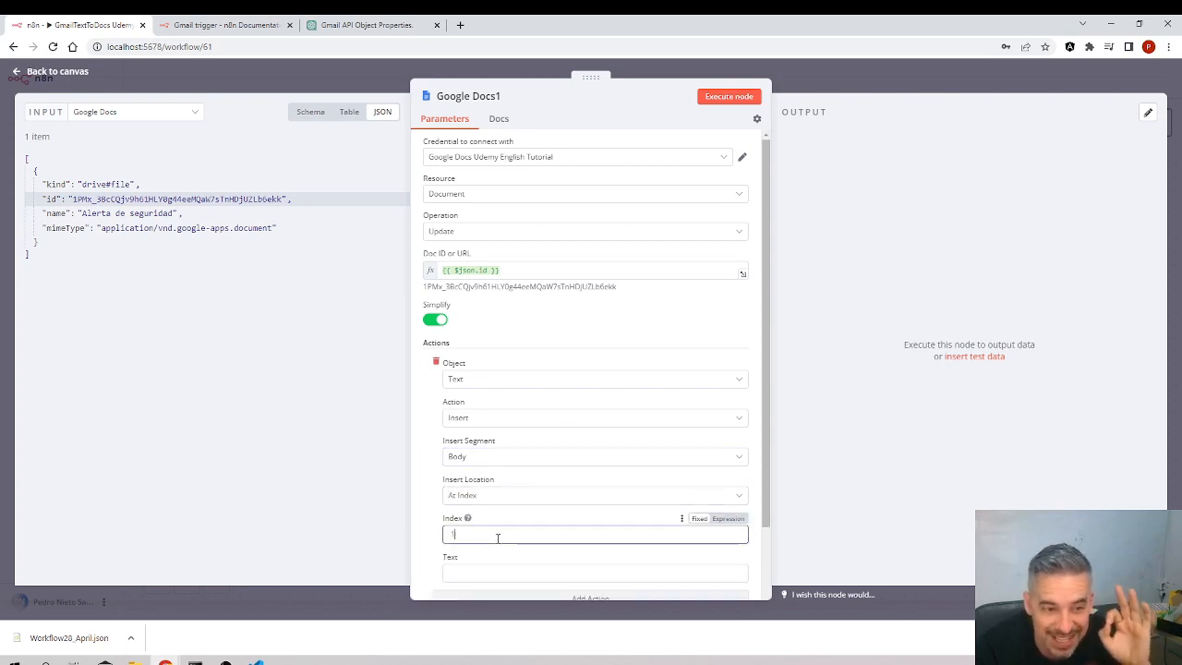
click(508, 498)
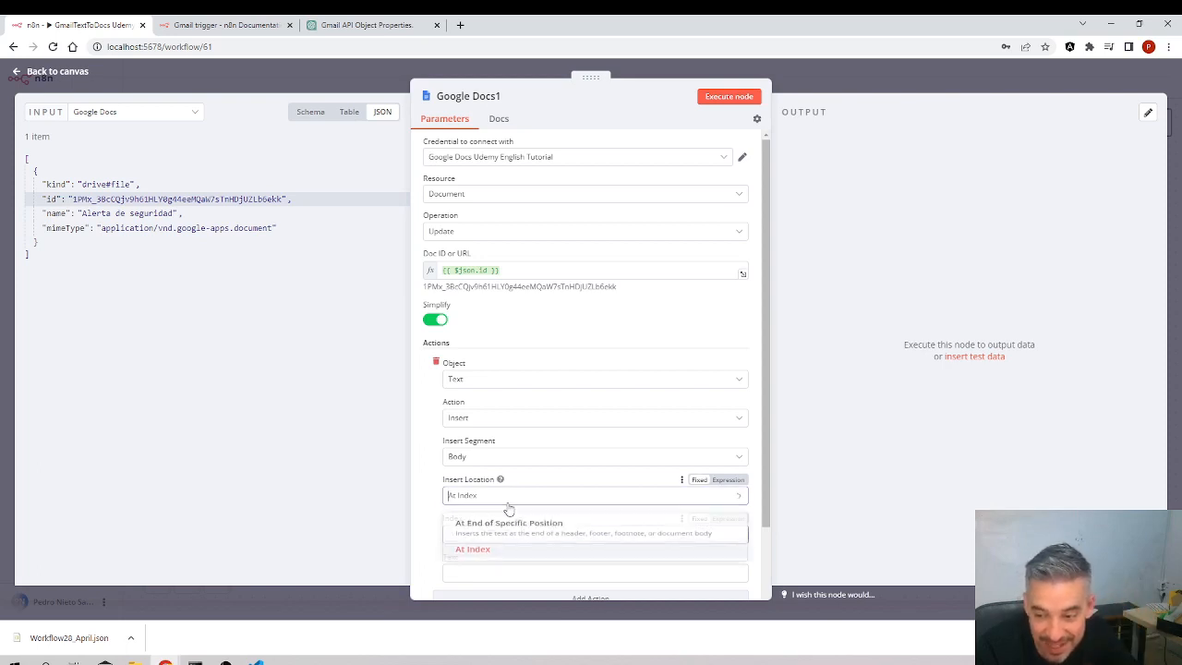
click(520, 532)
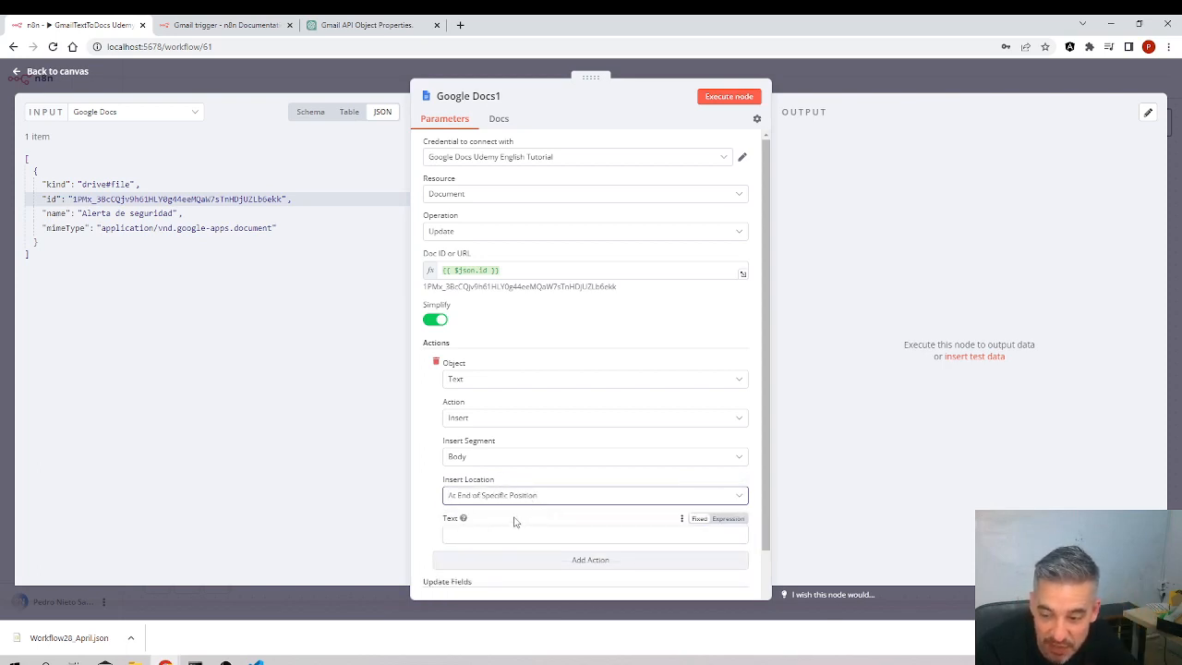
Map the Gmail Trigger's text field to the insert action's Text as {{ $node["Gmail Trigger"].json.text }}.
scroll(514, 520, down, 2)
click(476, 423)
mouse_move(464, 406)
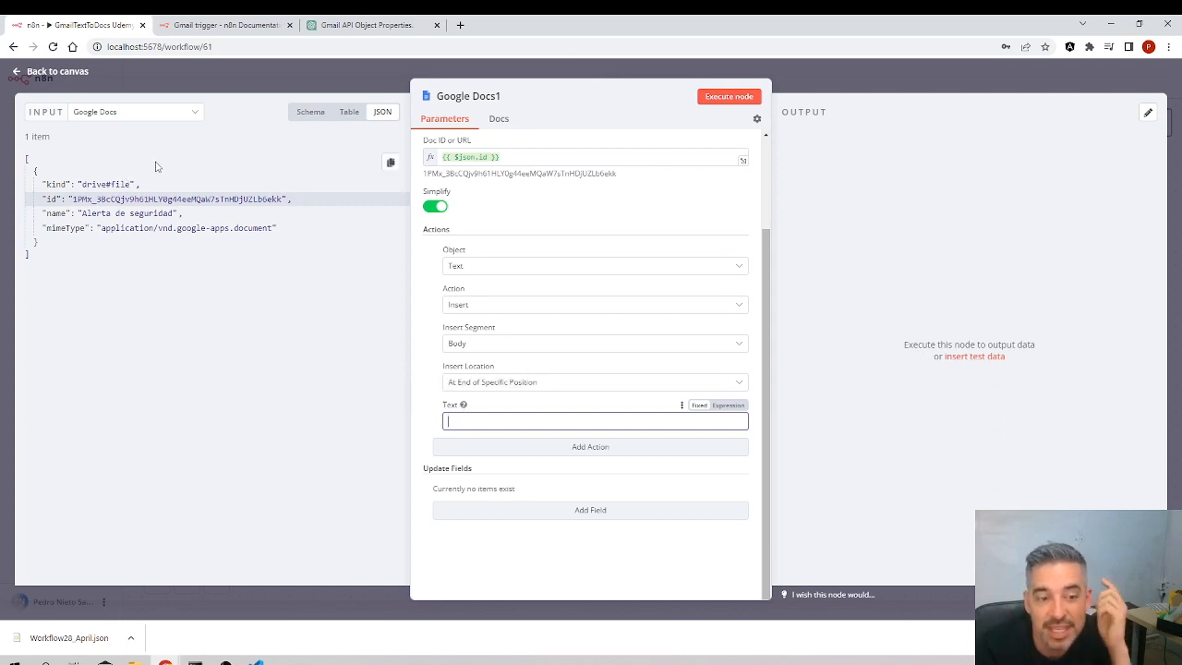
click(121, 116)
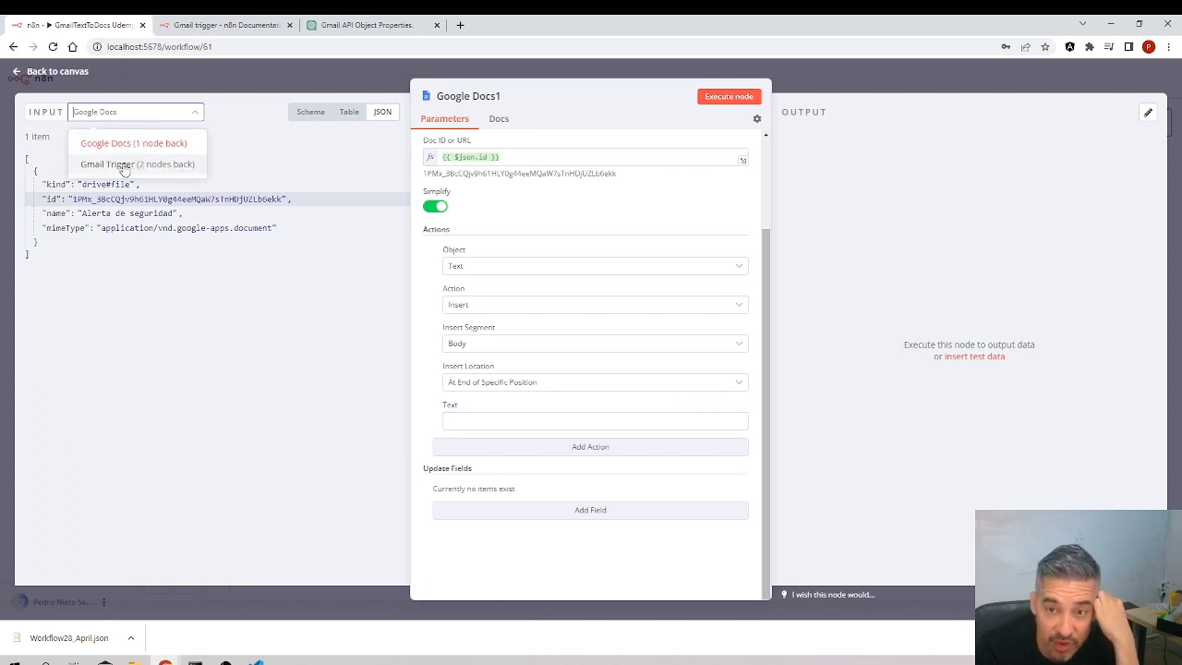
click(123, 165)
scroll(134, 374, down, 5)
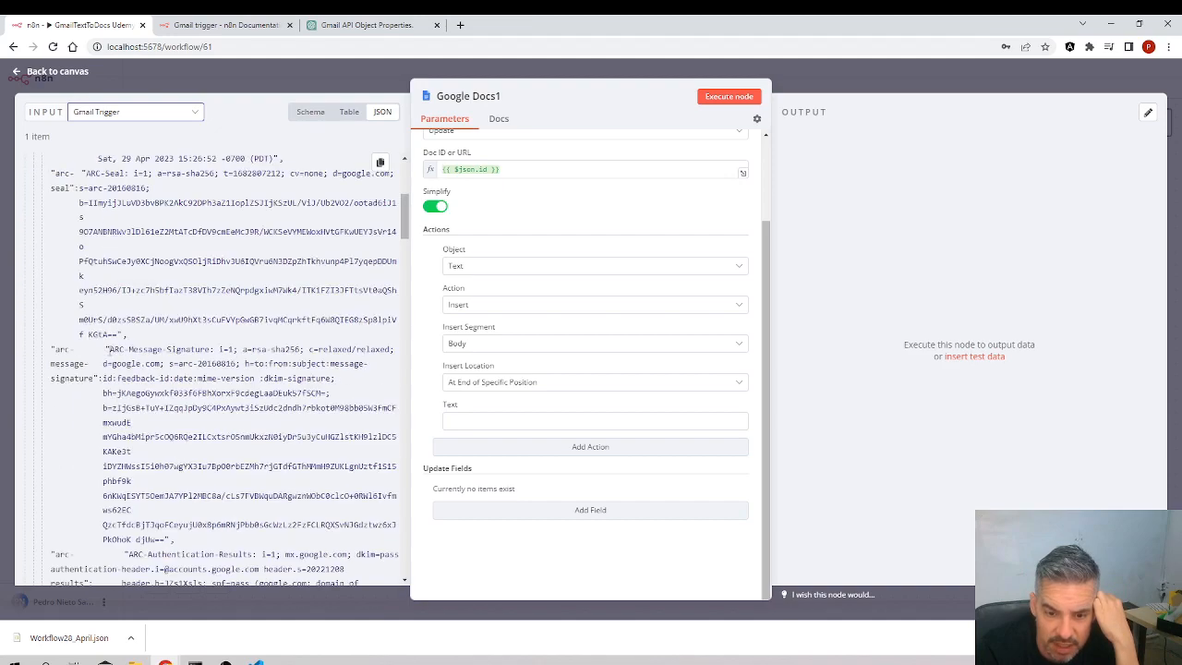
scroll(134, 374, down, 10)
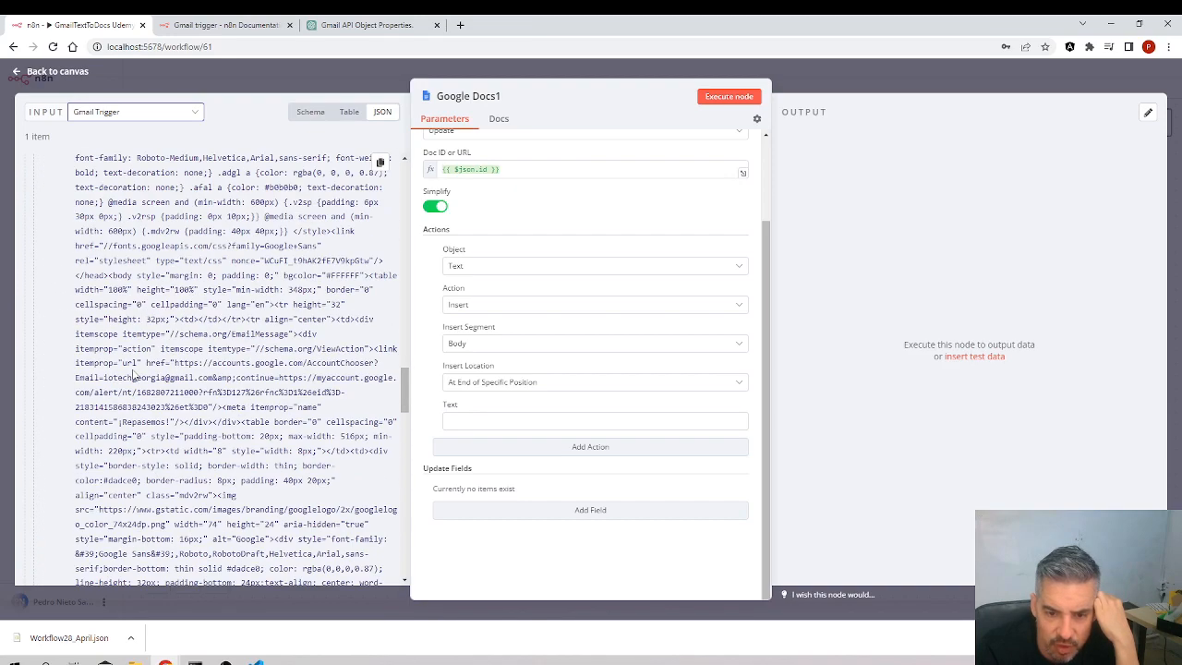
scroll(134, 375, down, 10)
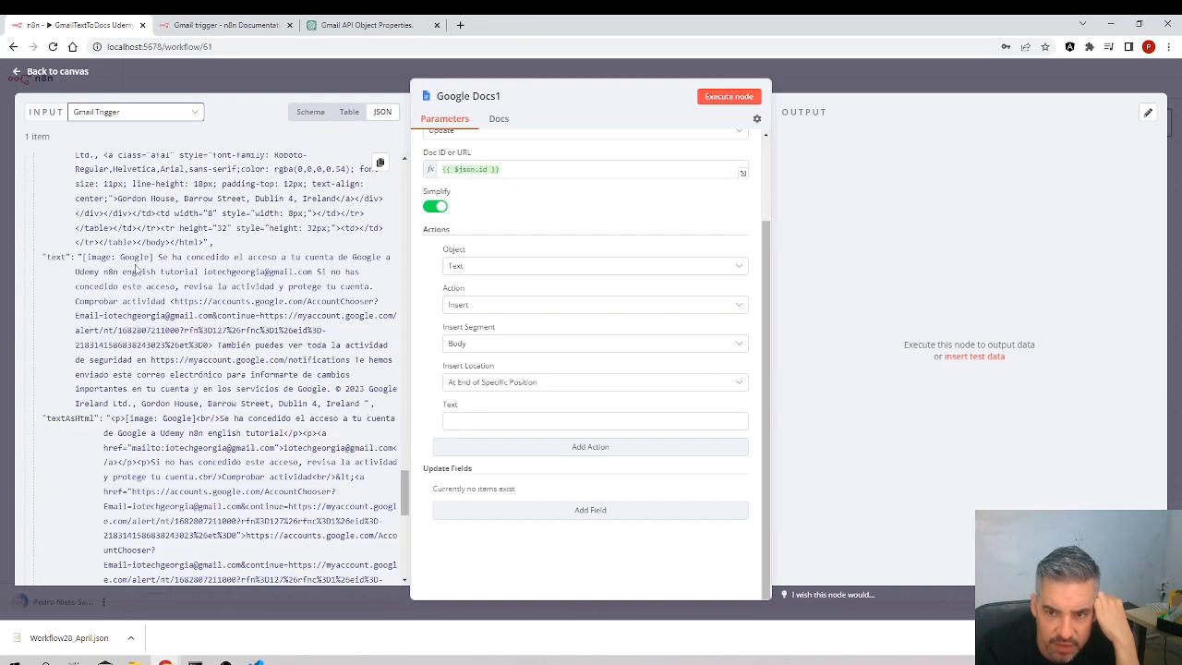
drag(58, 256, 554, 421)
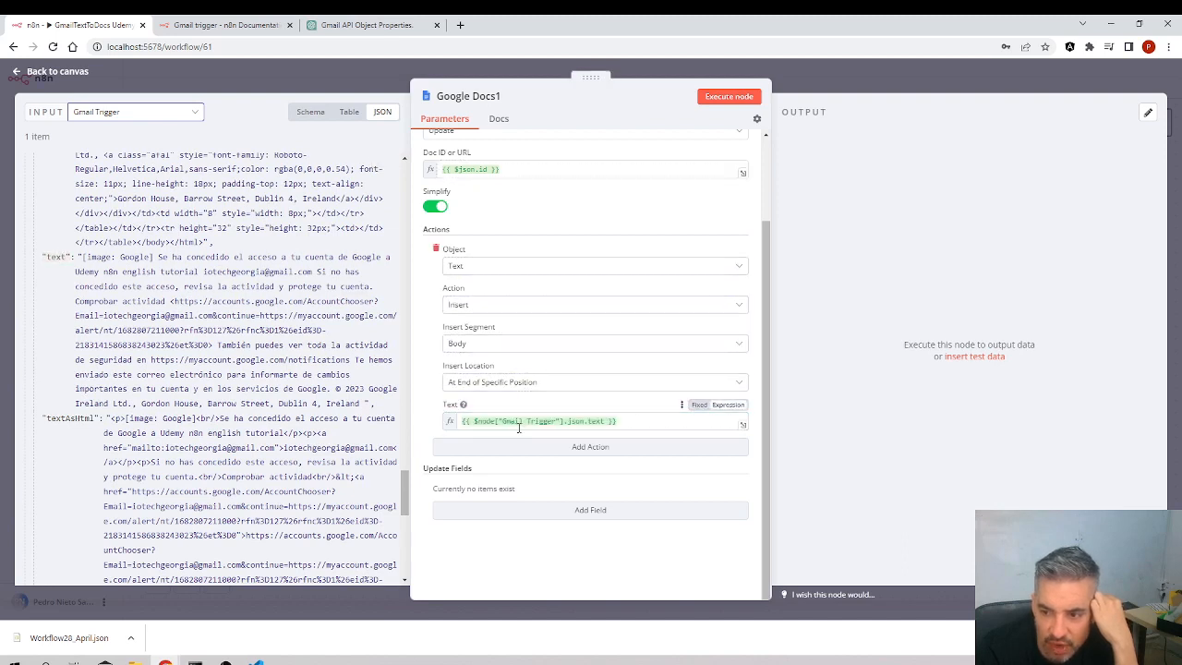
Try adding two more actions below the text insertion and delete both of them.
click(606, 456)
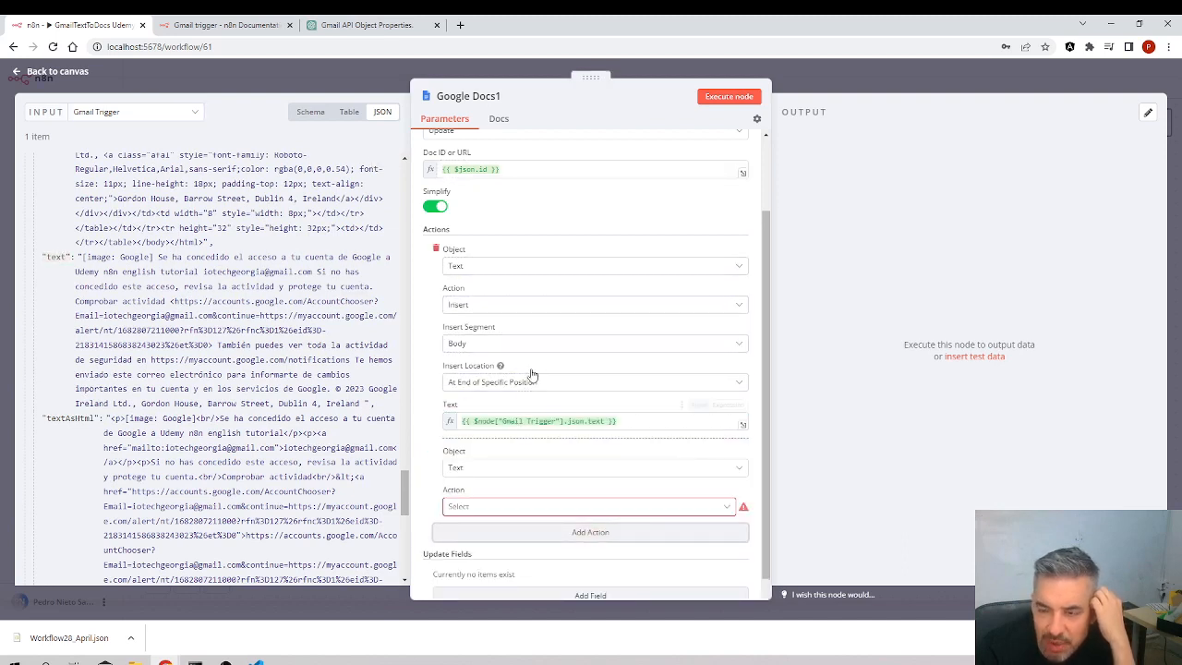
click(560, 533)
scroll(520, 517, down, 3)
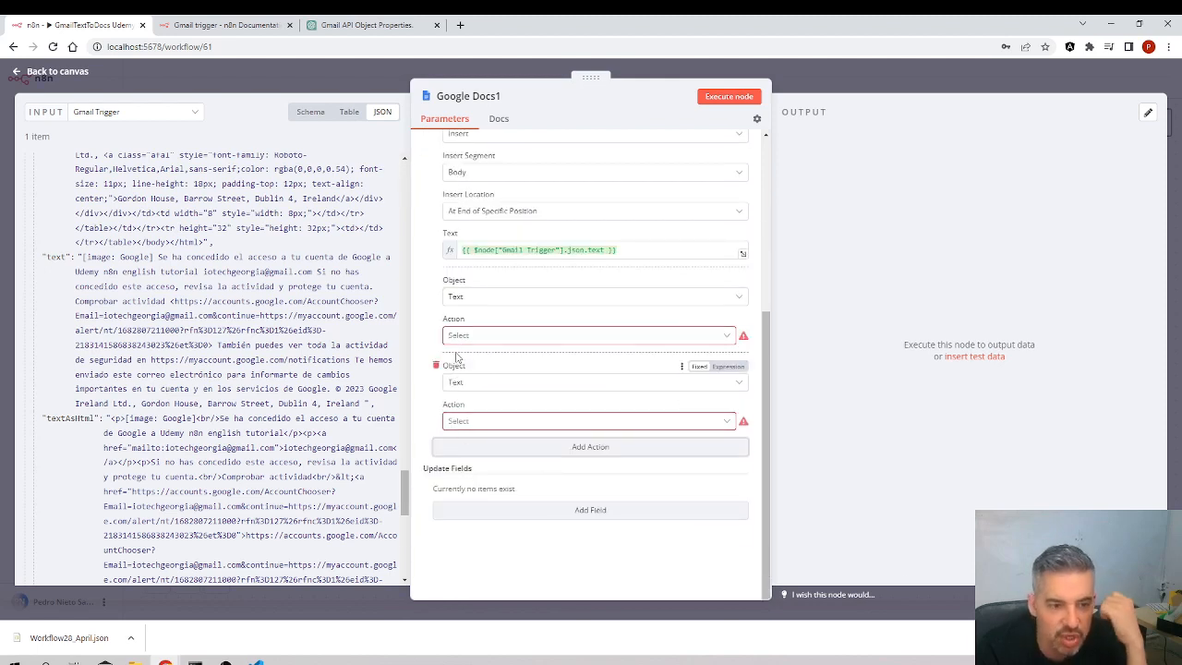
mouse_move(436, 316)
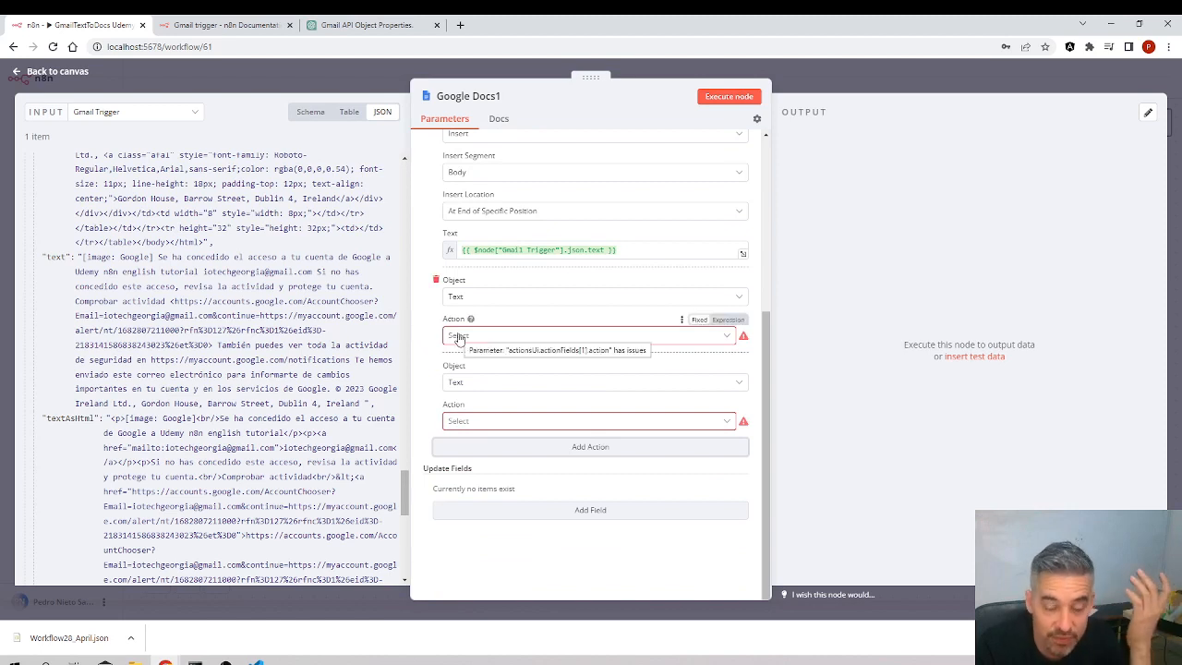
click(436, 281)
click(436, 365)
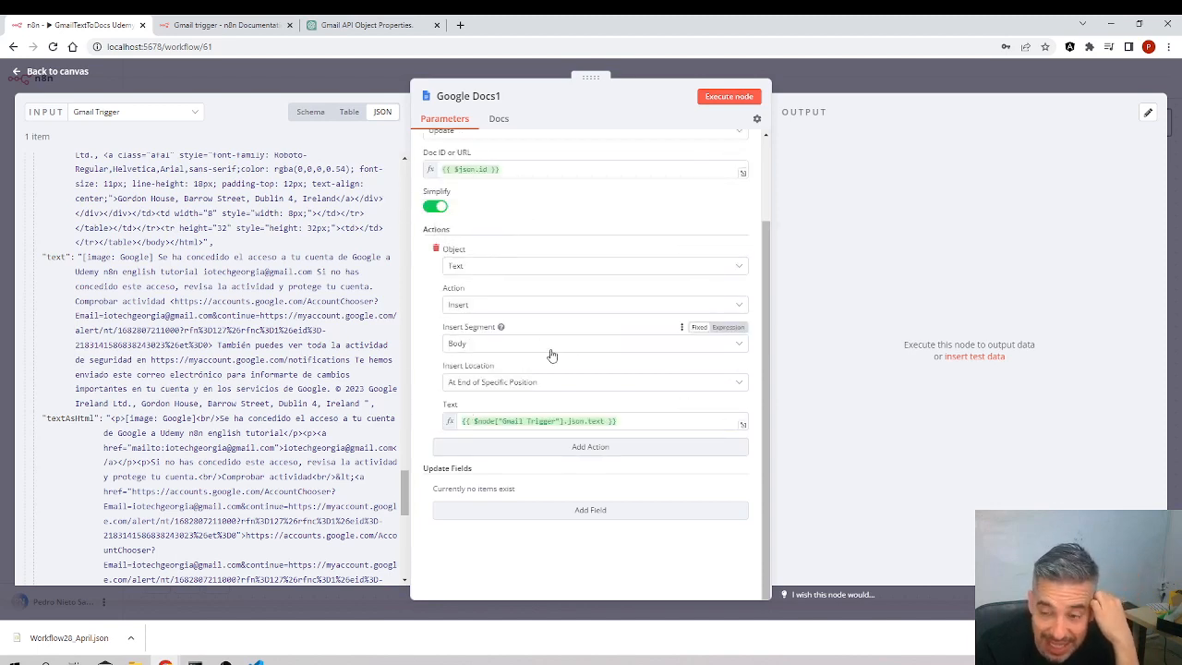
Add a Revision Mode update field, review its Target and Required options, and remove the field.
click(561, 512)
click(504, 505)
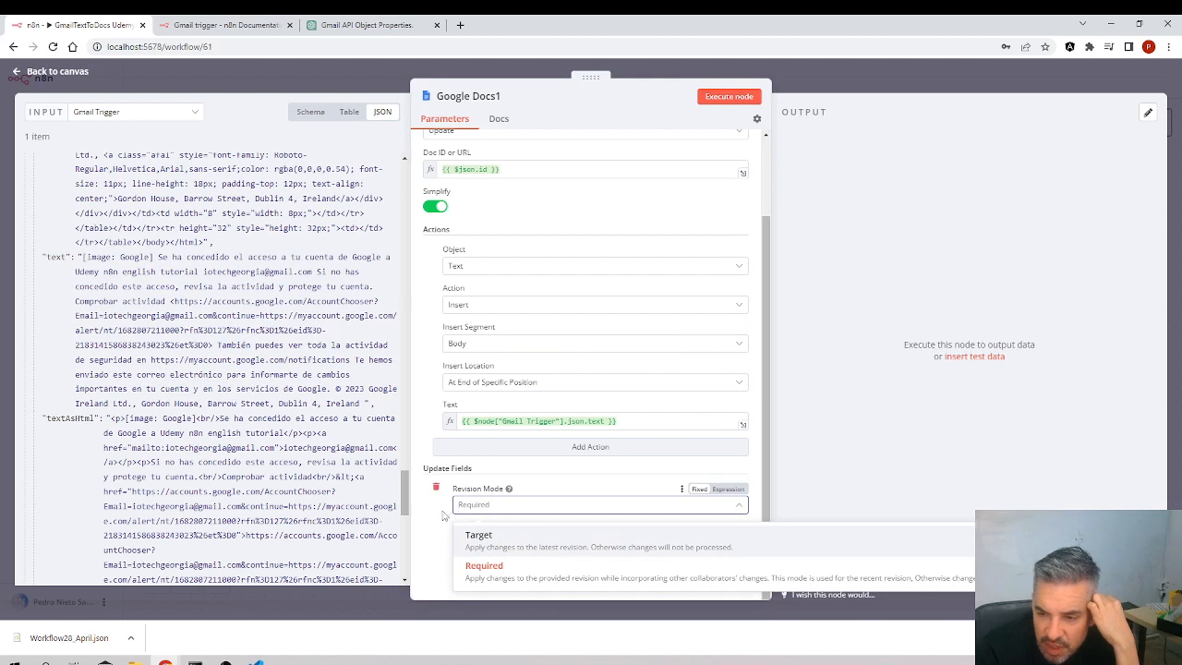
click(447, 514)
click(436, 488)
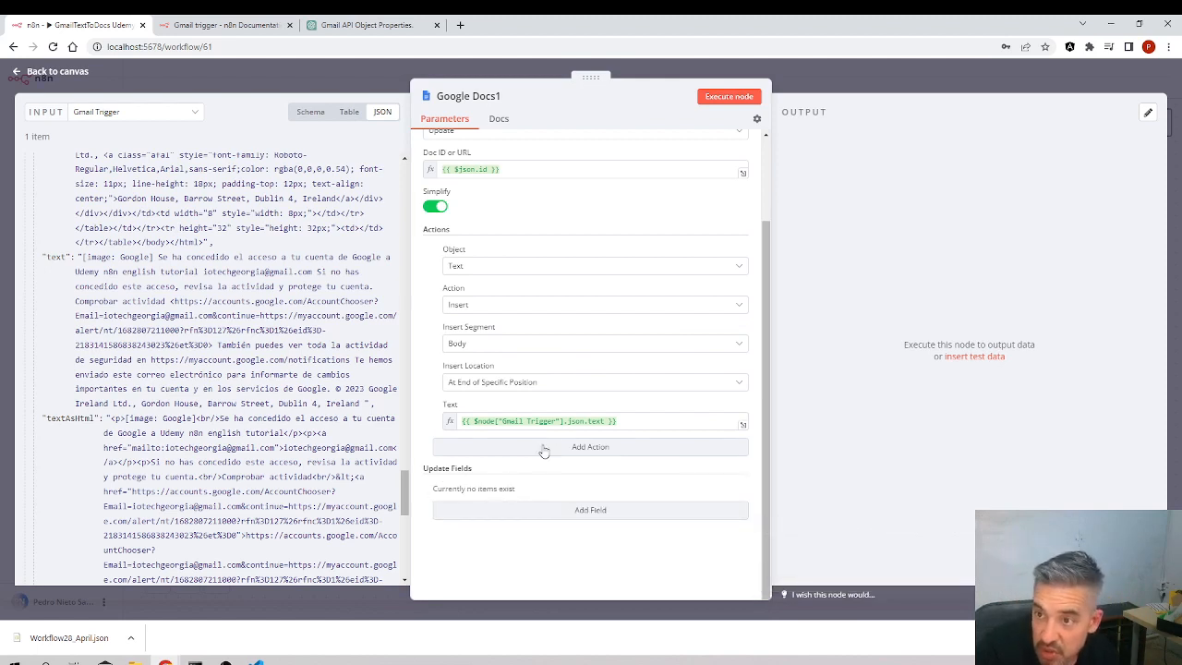
Execute the Google Docs update node and examine the details in its output and its Resource options.
click(732, 97)
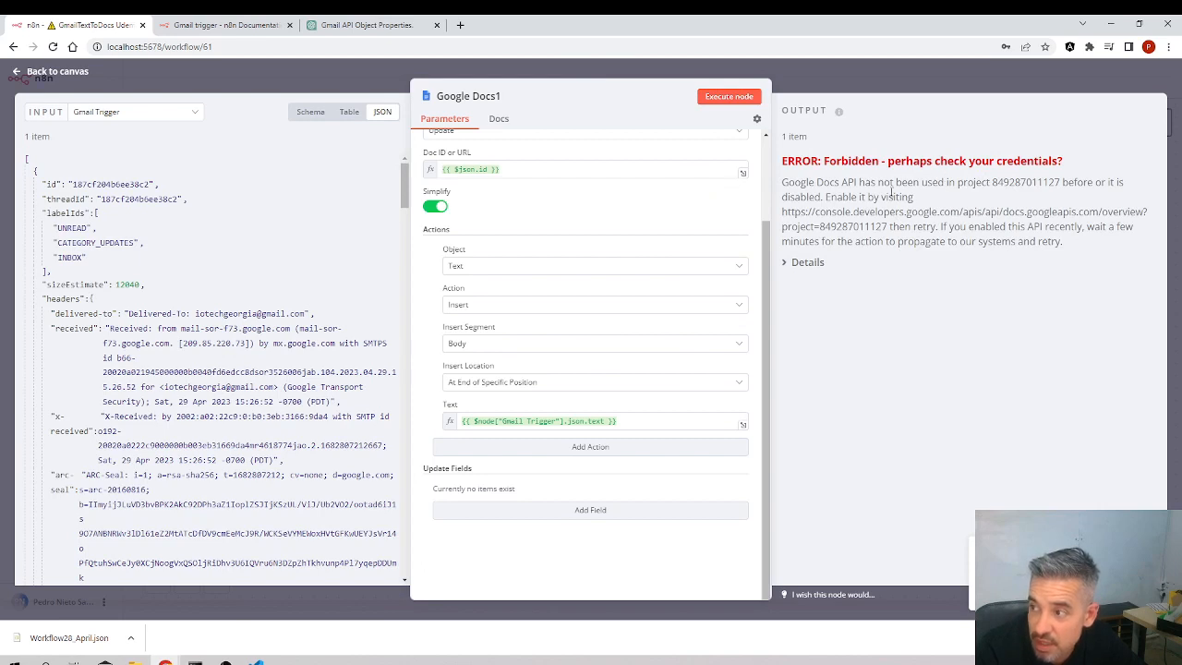
scroll(522, 171, up, 2)
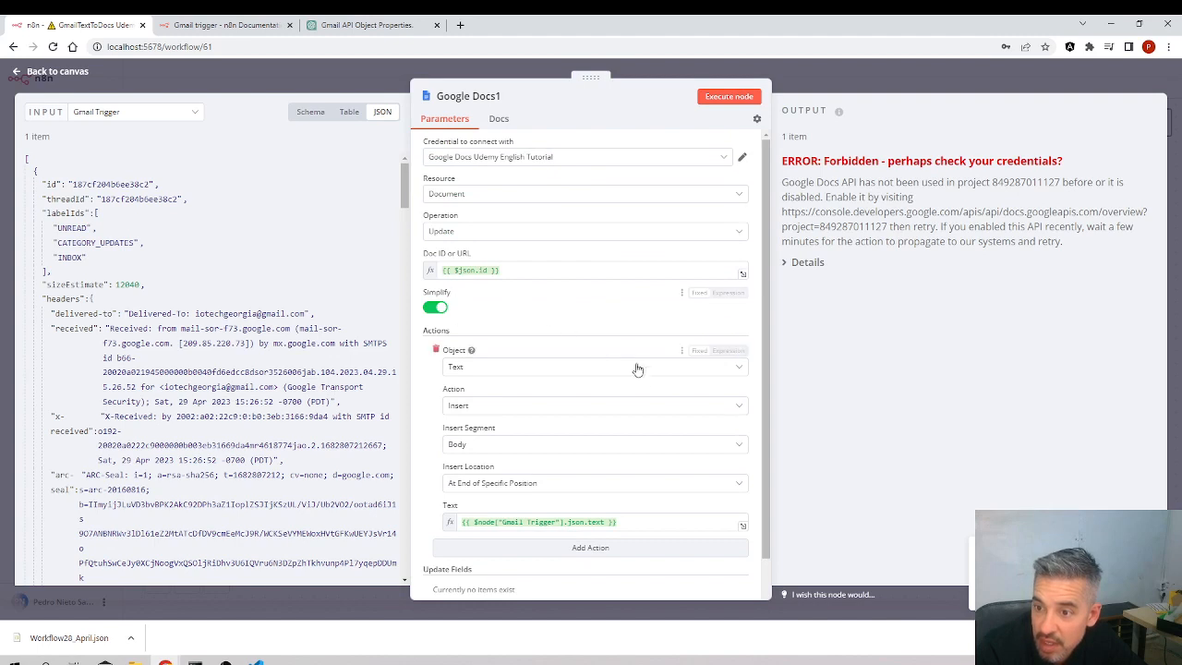
scroll(686, 442, down, 2)
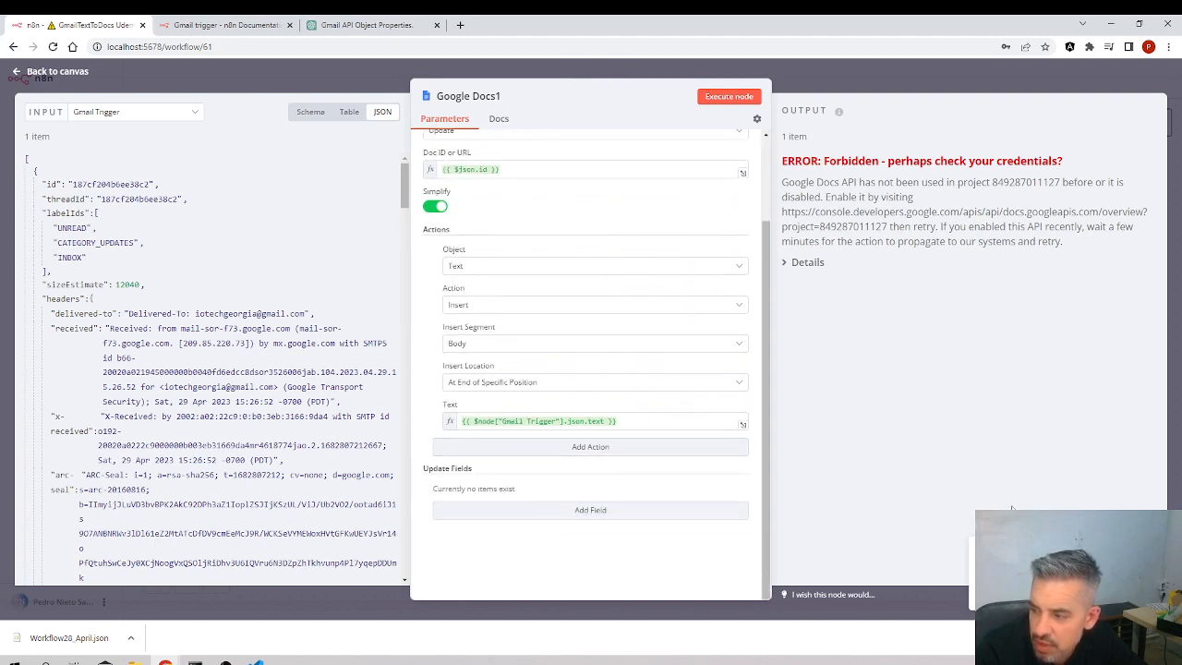
scroll(572, 369, up, 2)
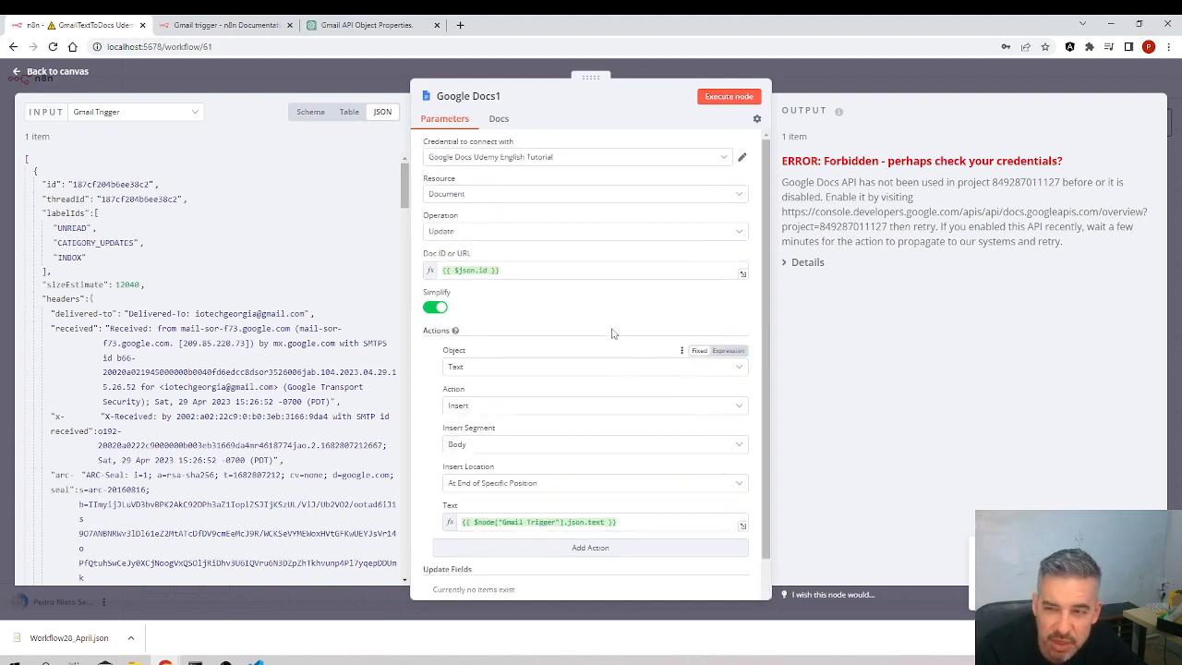
click(582, 198)
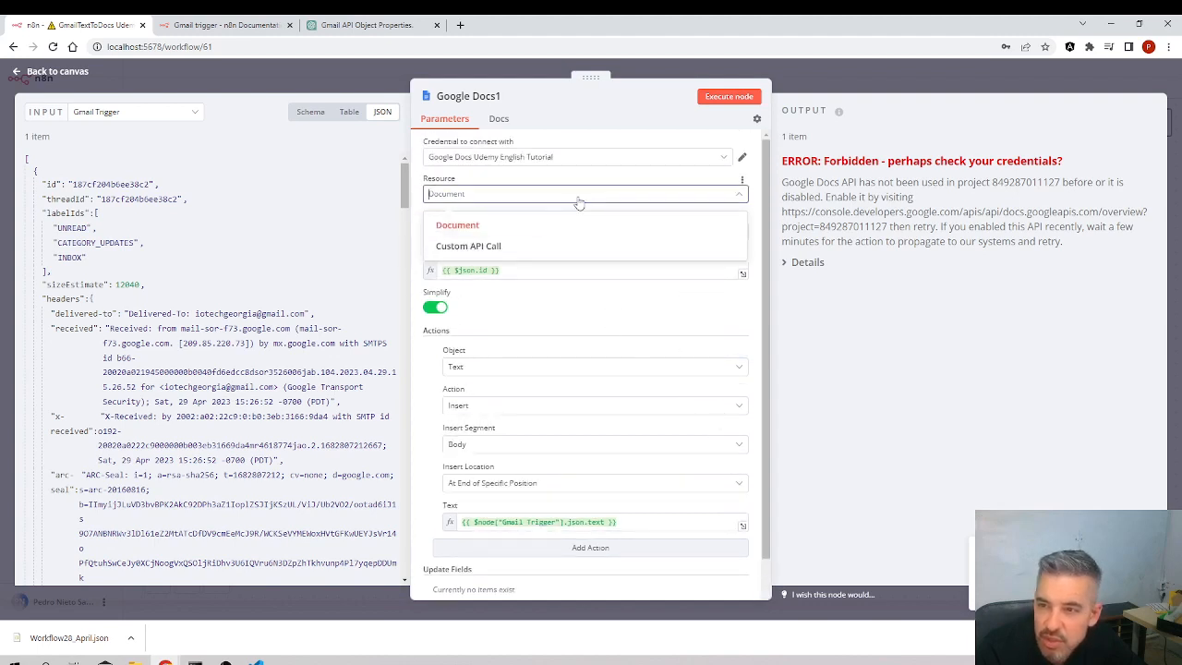
click(560, 199)
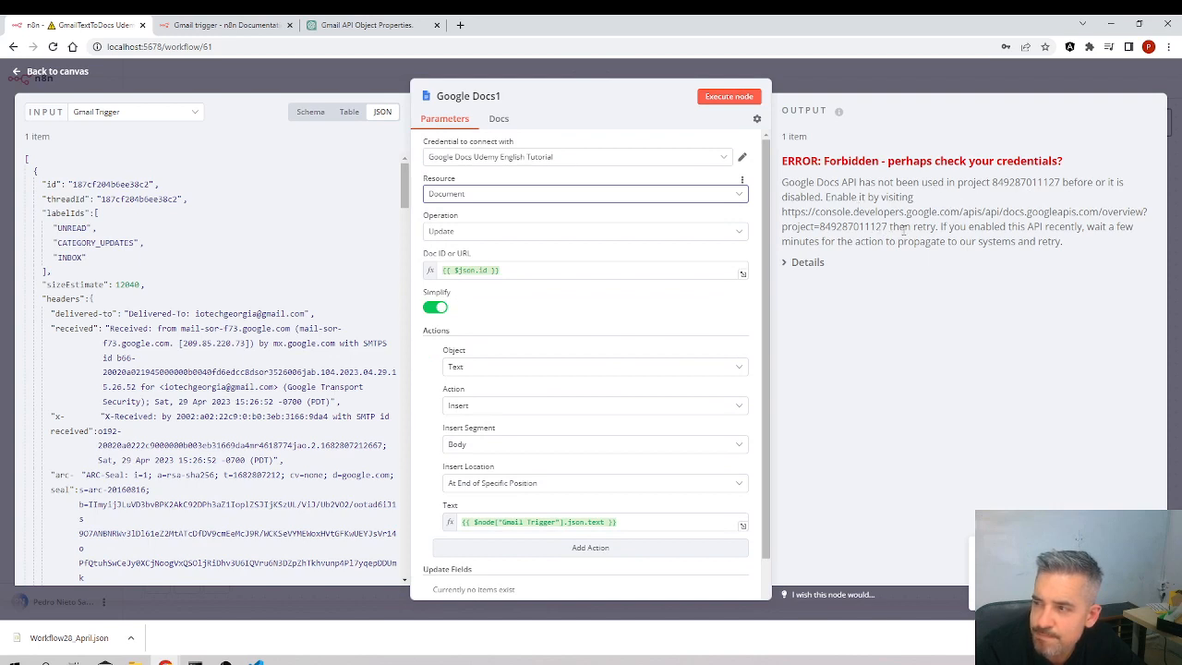
click(805, 263)
scroll(942, 363, down, 1)
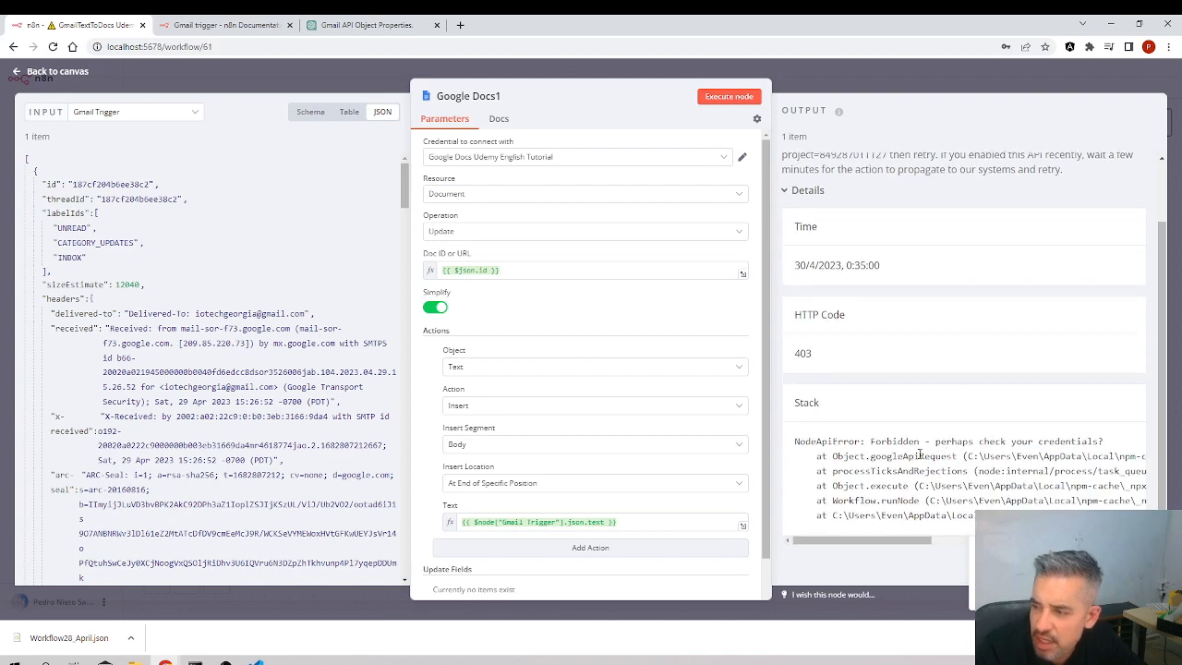
scroll(1049, 258, up, 1)
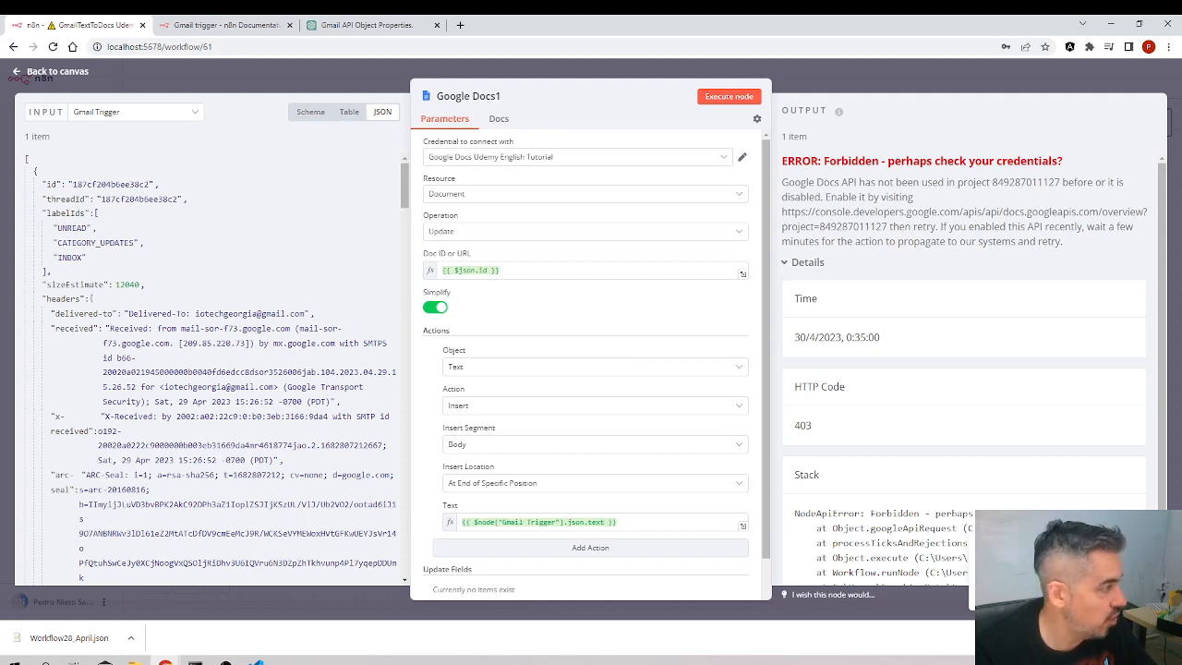
Switch to Google Cloud and enable the Google Docs API from the API Library for the n8n-udemy-english-tutorial project.
mouse_move(165, 662)
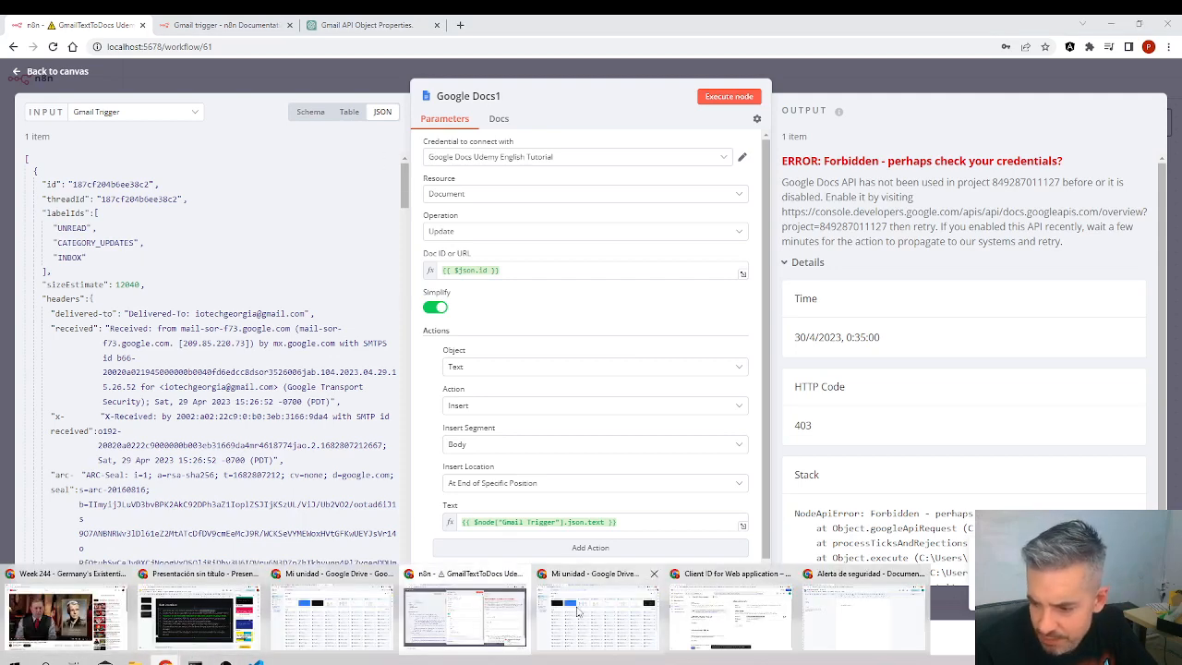
click(730, 617)
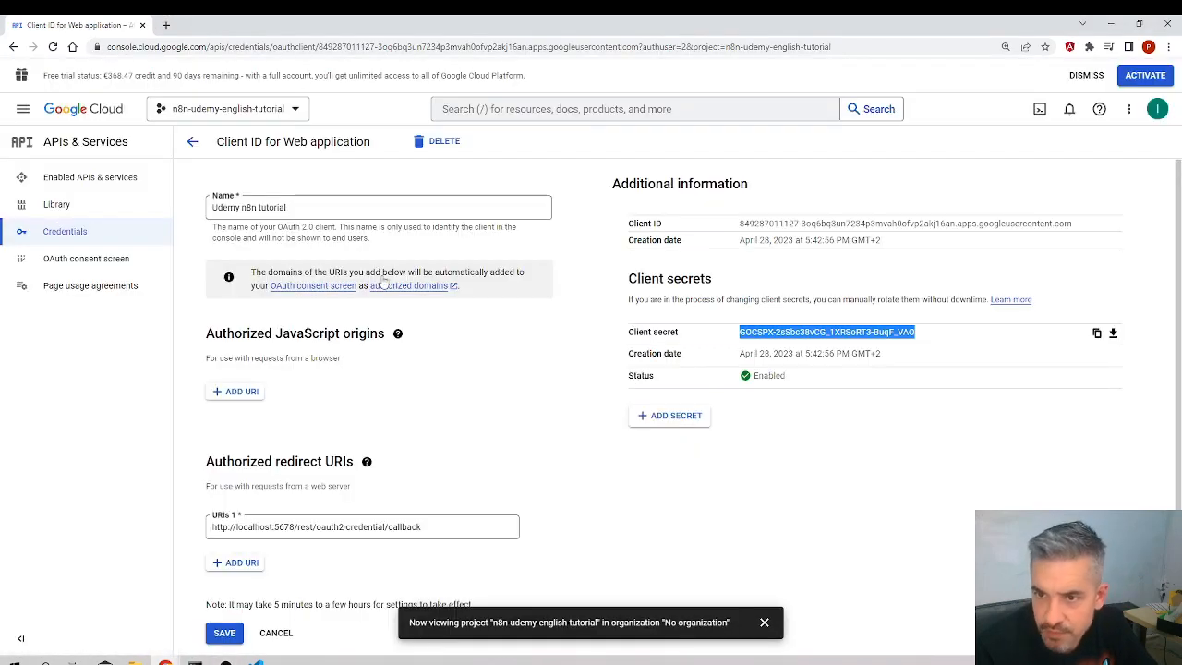
click(119, 177)
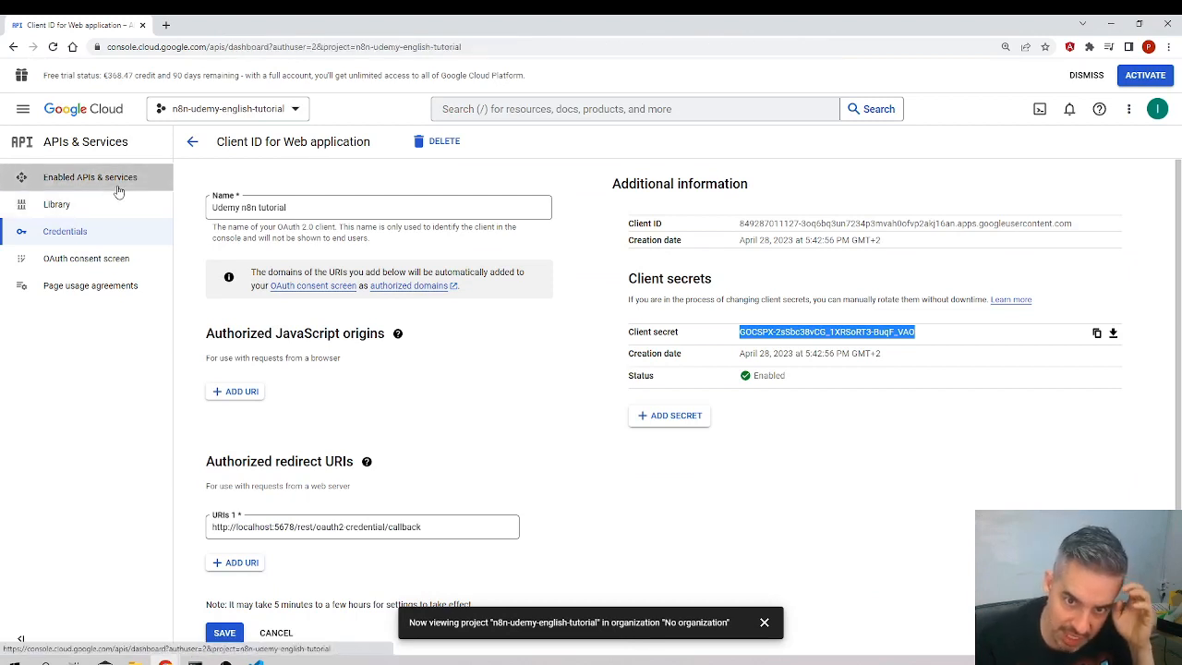
click(361, 147)
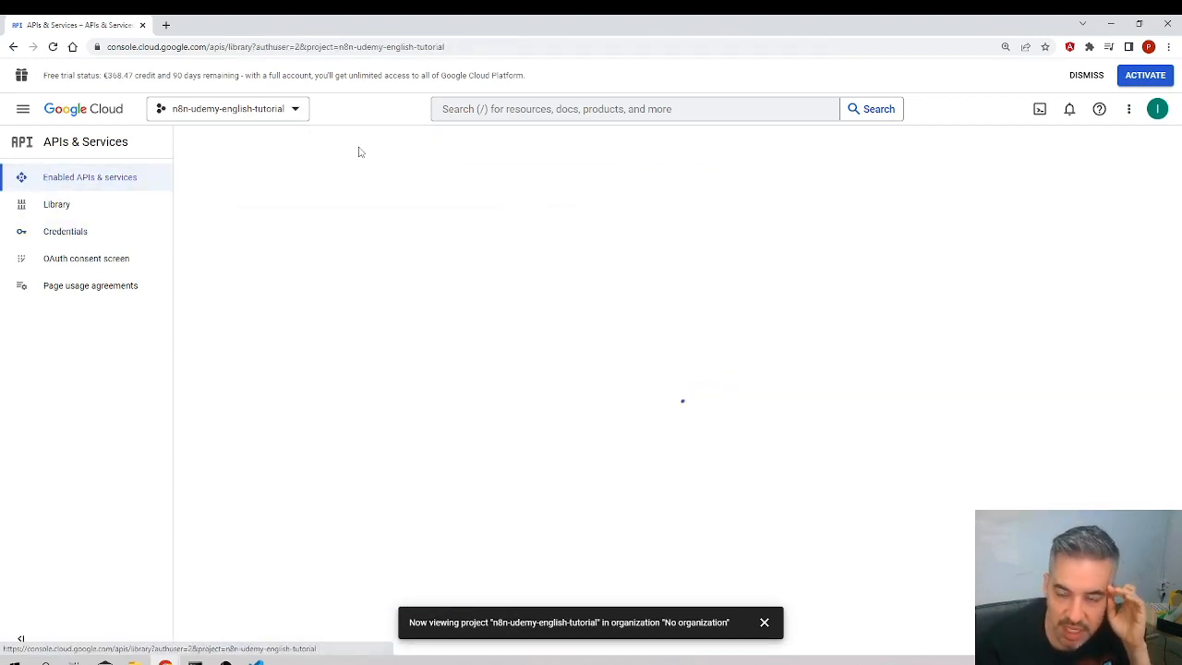
text(google docs)
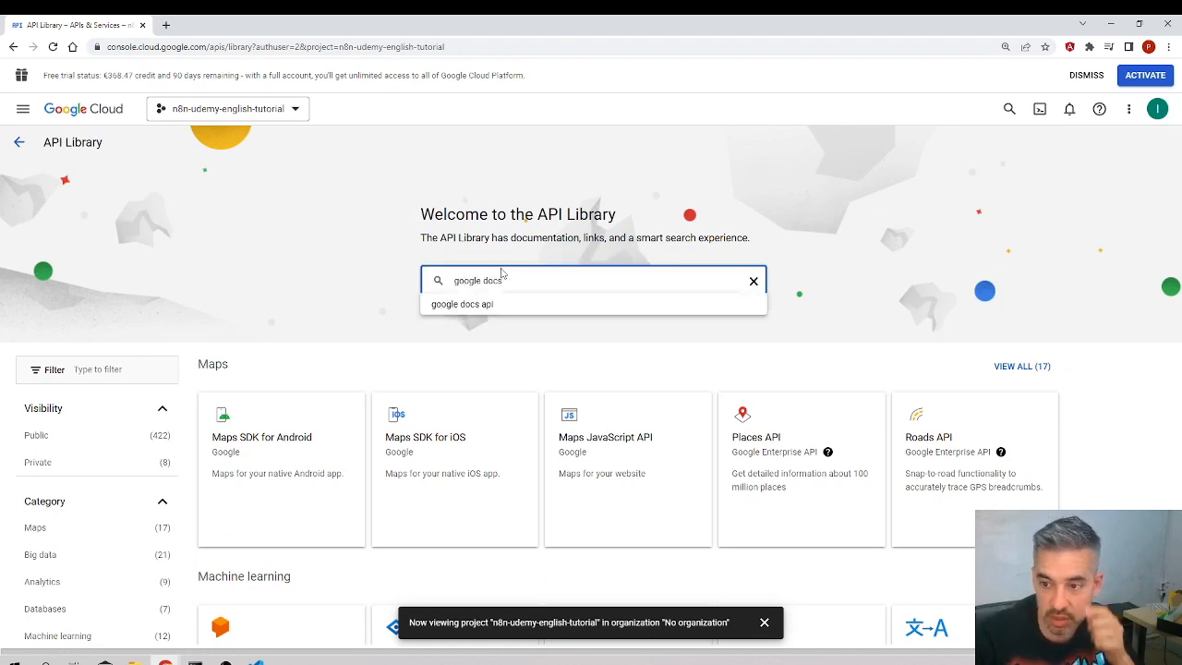
click(496, 303)
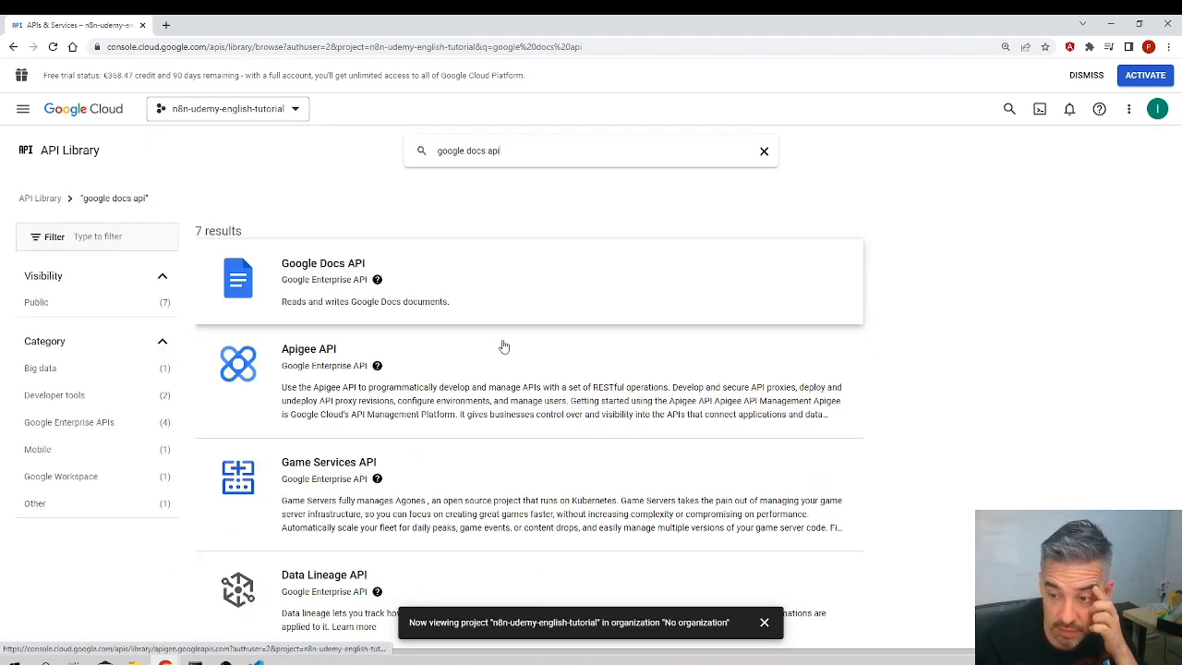
click(341, 295)
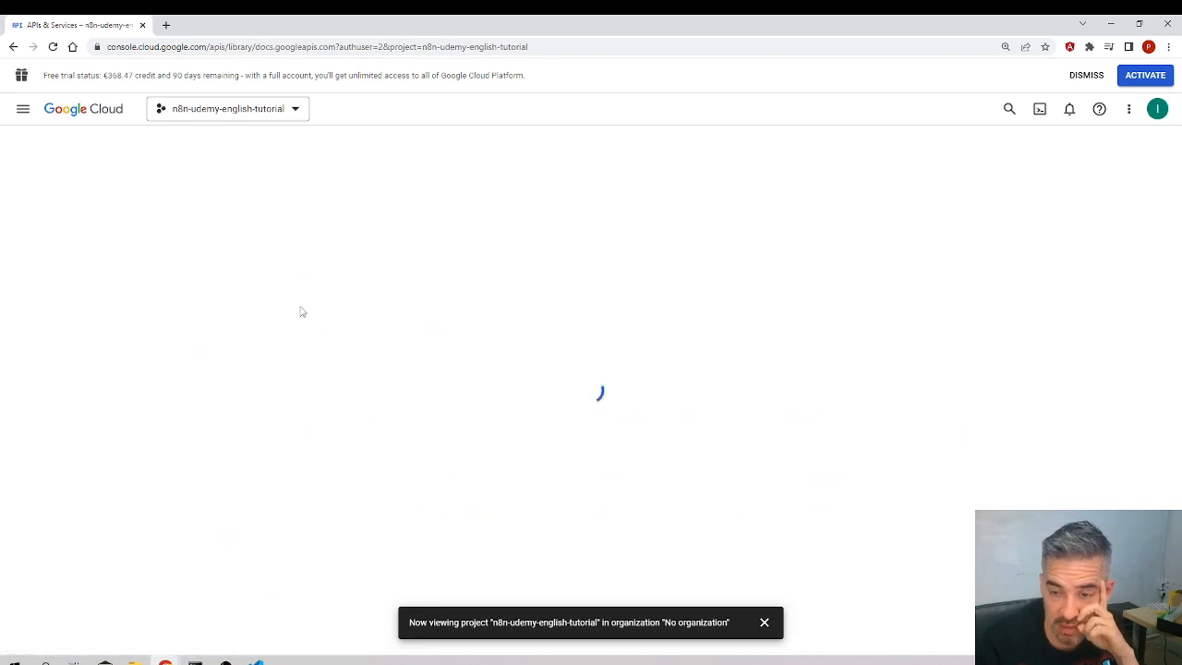
click(154, 282)
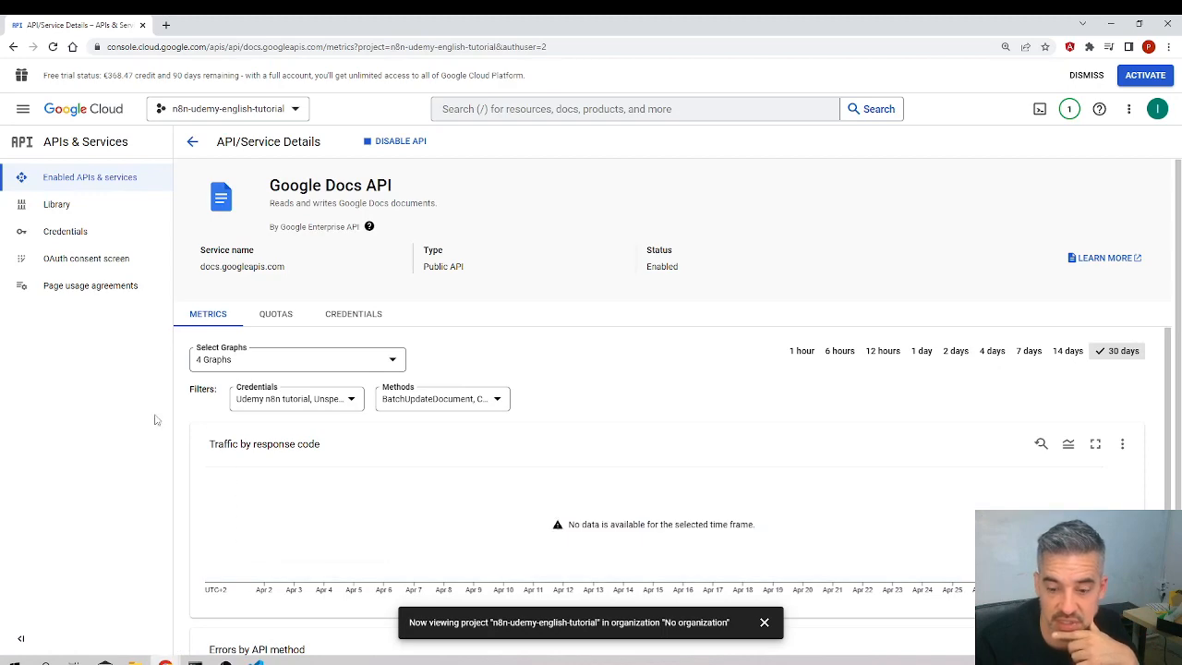
Switch back to n8n and execute the Google Docs update node again.
mouse_move(165, 662)
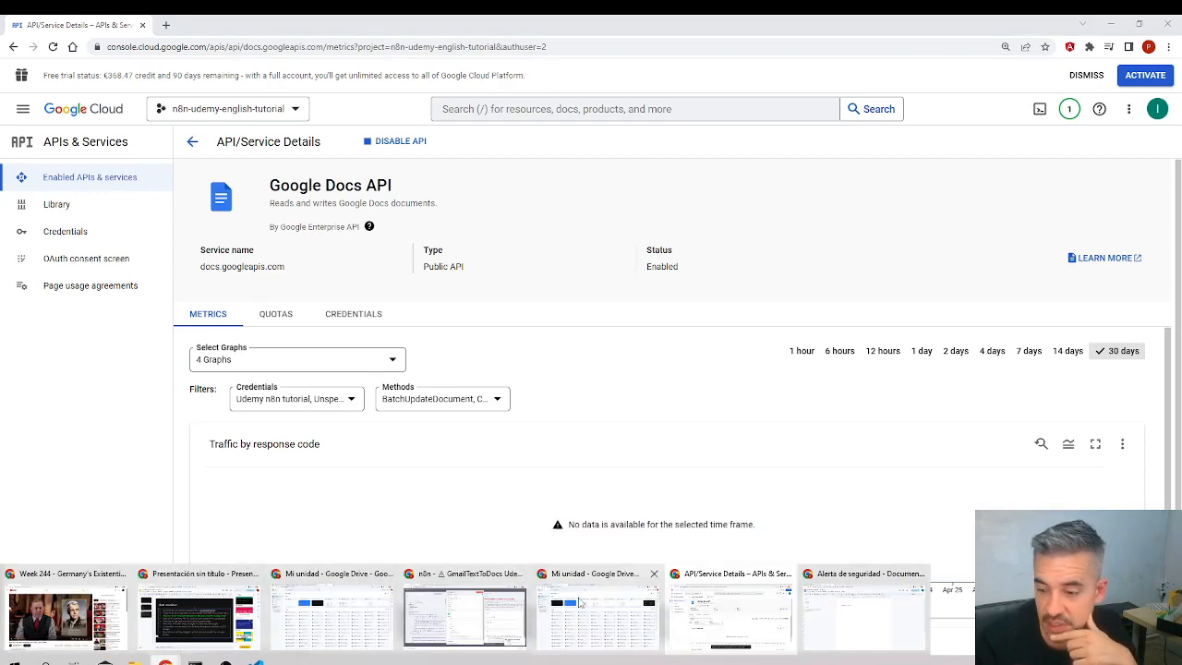
click(464, 616)
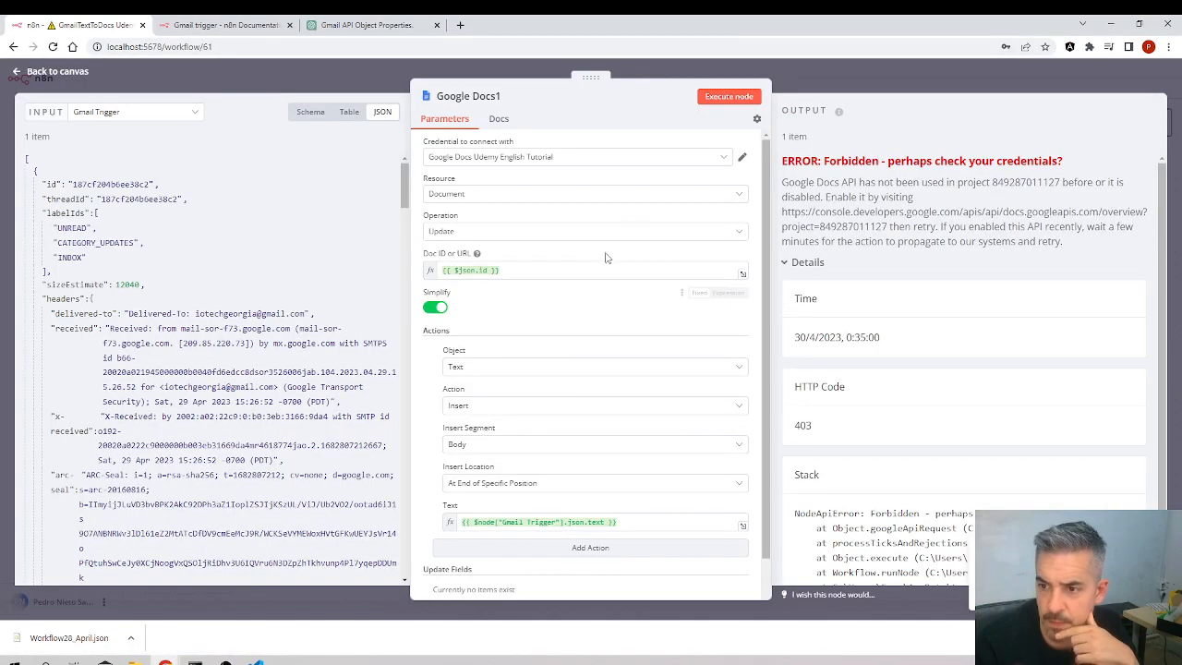
click(730, 97)
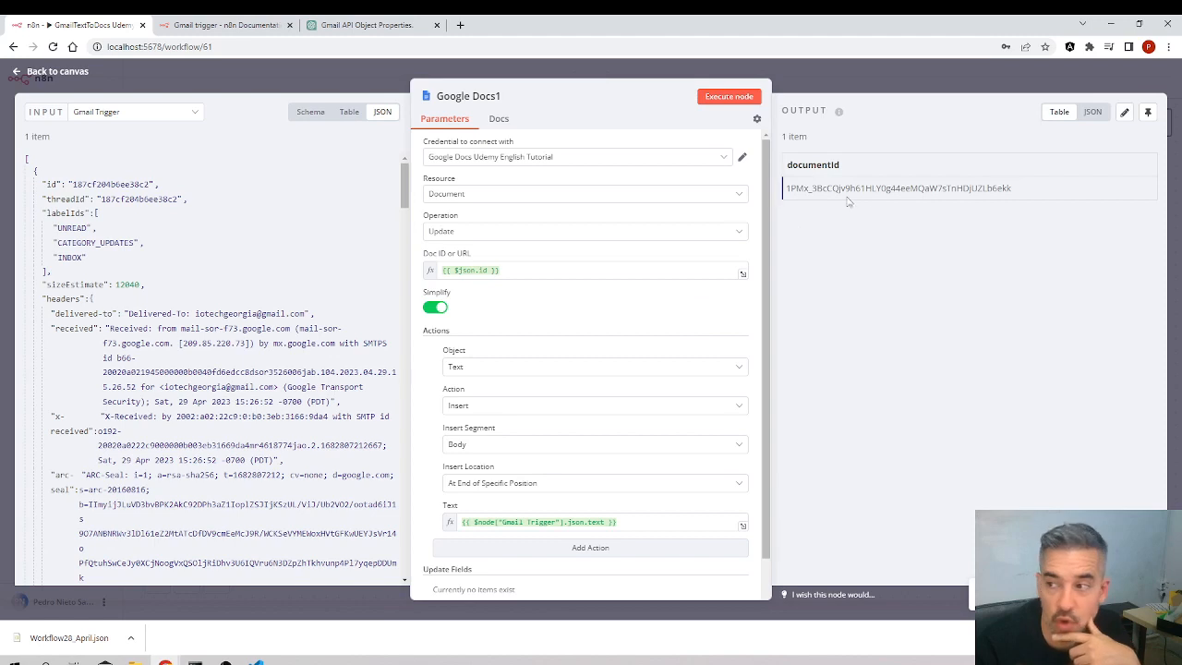
Check the output's documentId and examine the email text inserted in the Google Docs document Alerta de seguridad.
drag(1012, 189, 786, 190)
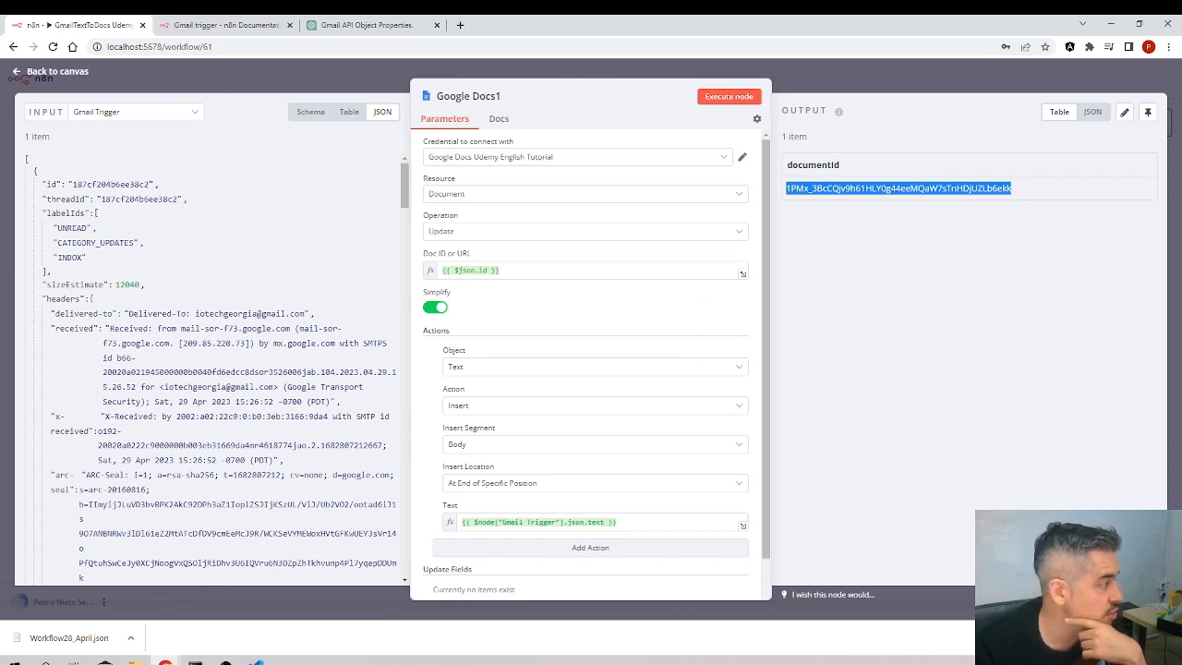
click(166, 662)
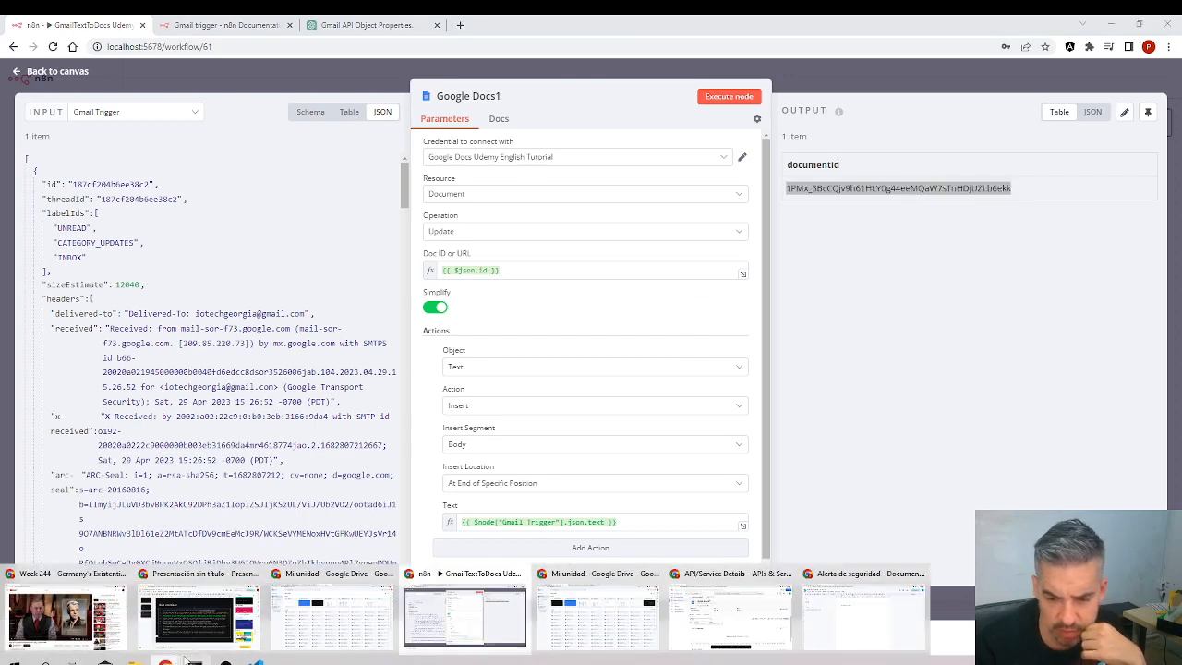
click(813, 614)
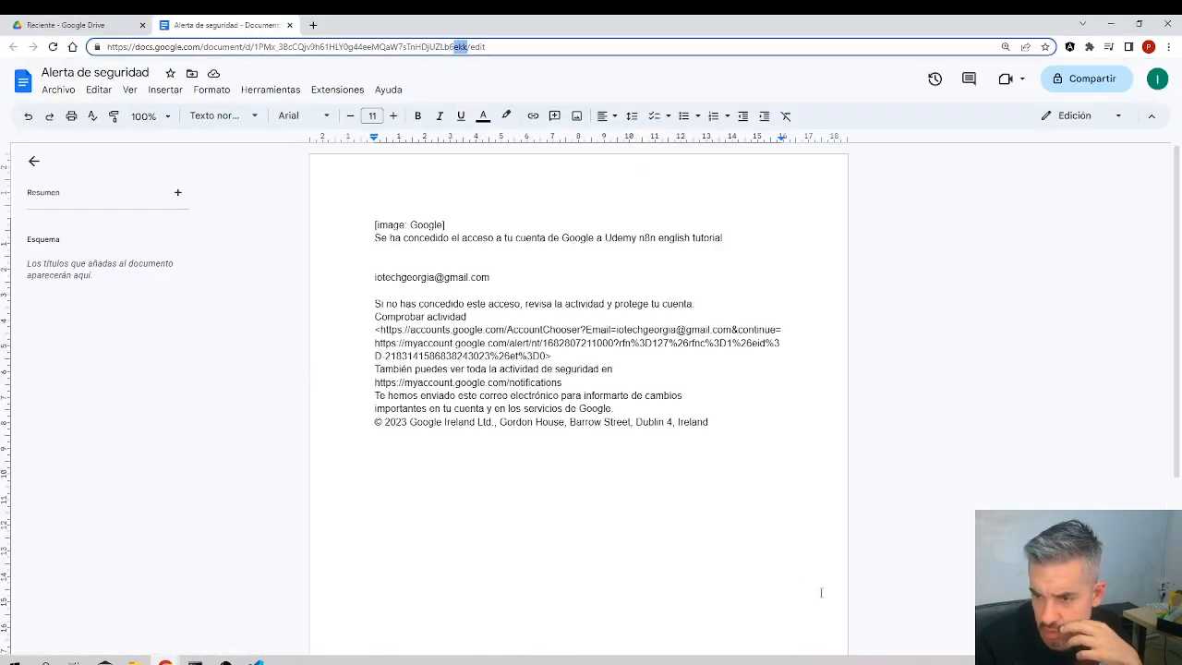
click(397, 309)
drag(696, 409, 375, 282)
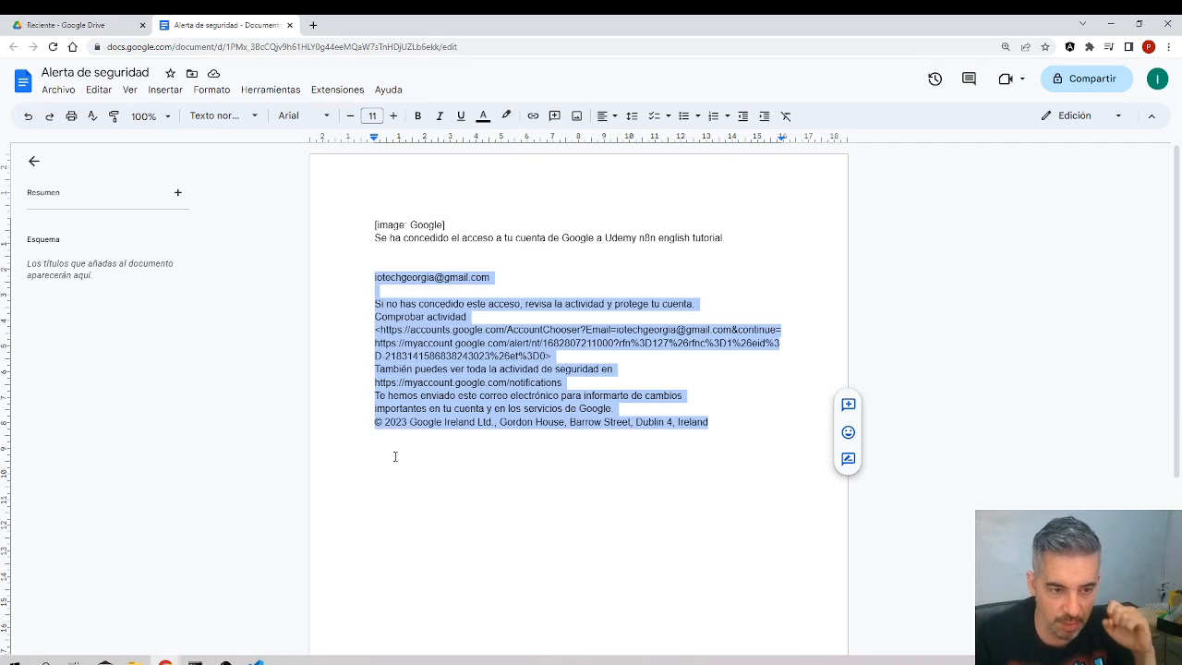
Switch back to n8n, return from the Google Docs update node to the canvas, and activate the workflow.
click(166, 662)
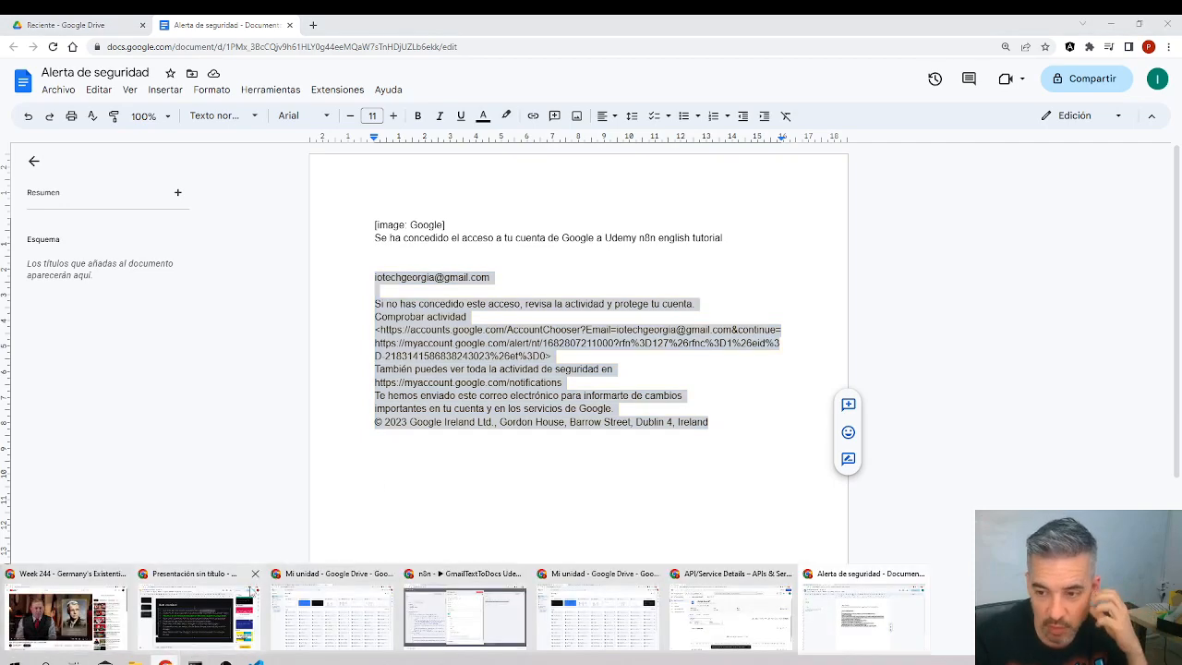
click(465, 617)
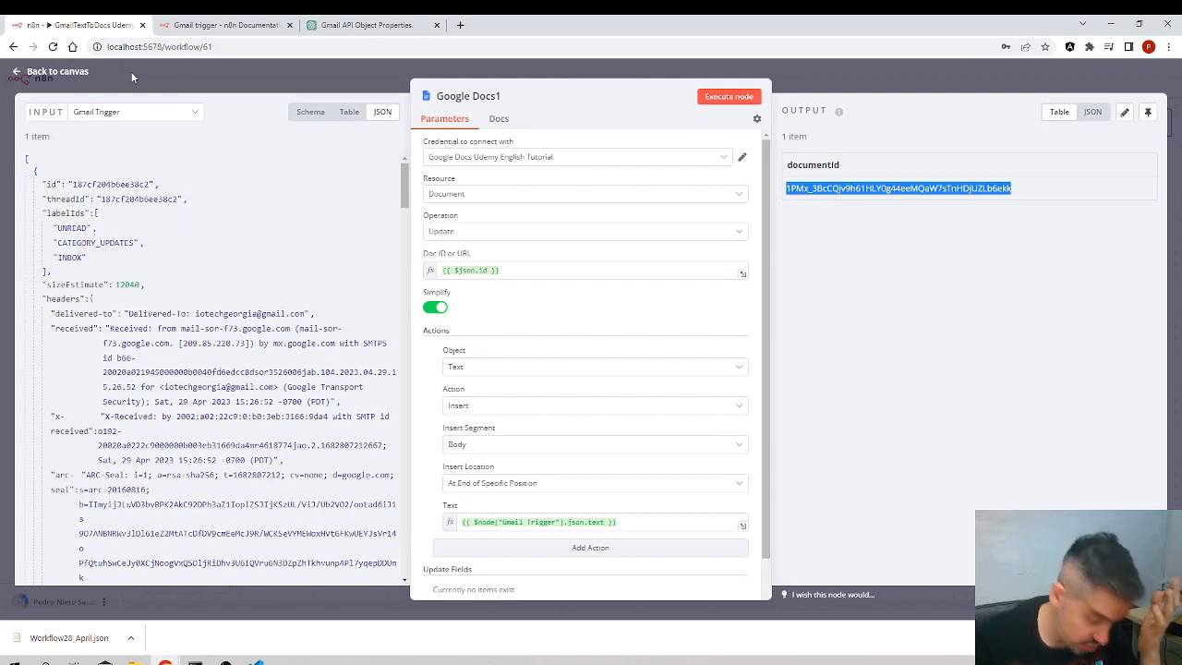
click(57, 72)
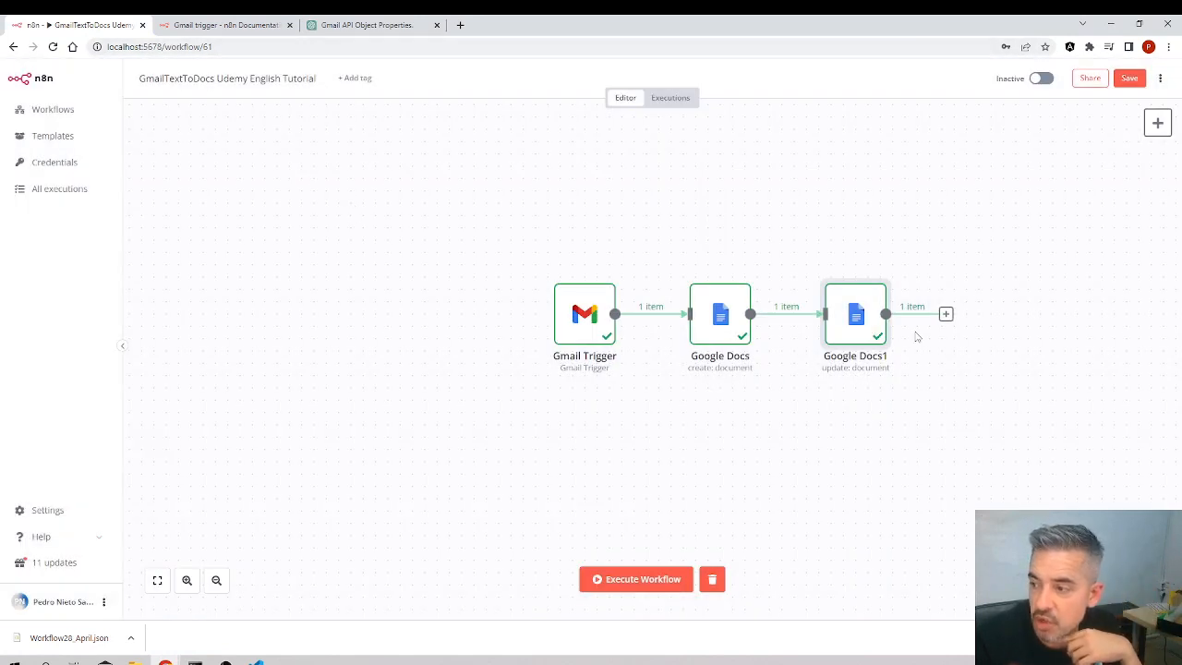
click(1043, 79)
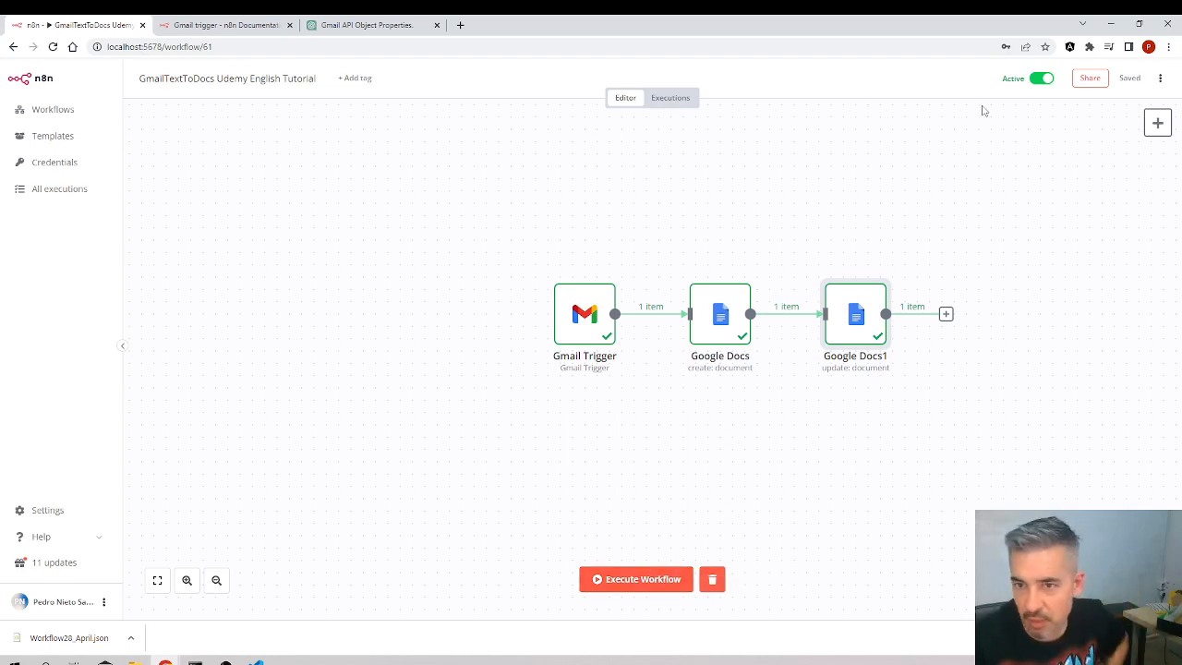
Open the workflow's executions list and check the test email with subject Hello in the separate Gmail window.
click(692, 99)
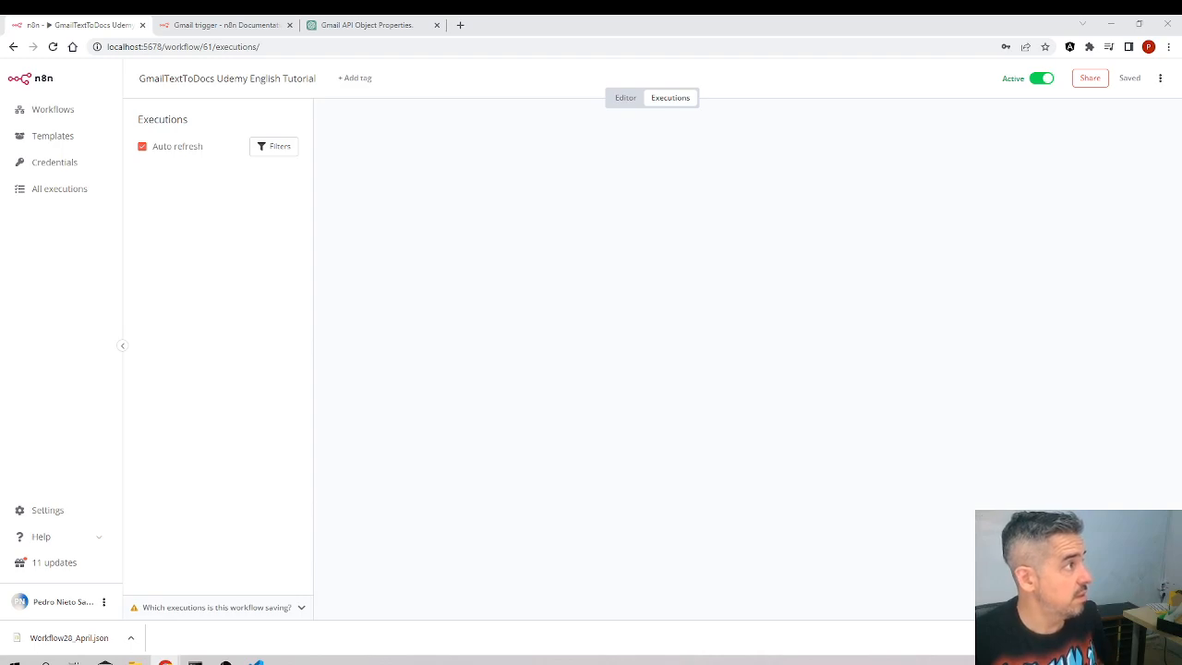
drag(0, 19, 407, 112)
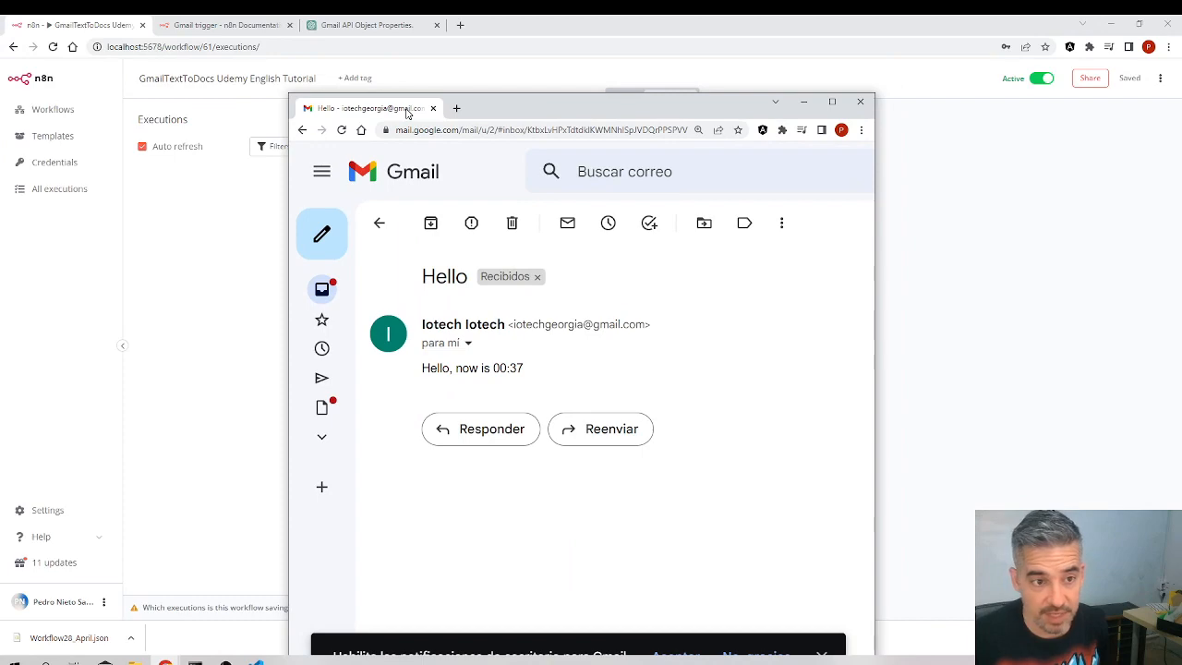
drag(406, 112, 1181, 111)
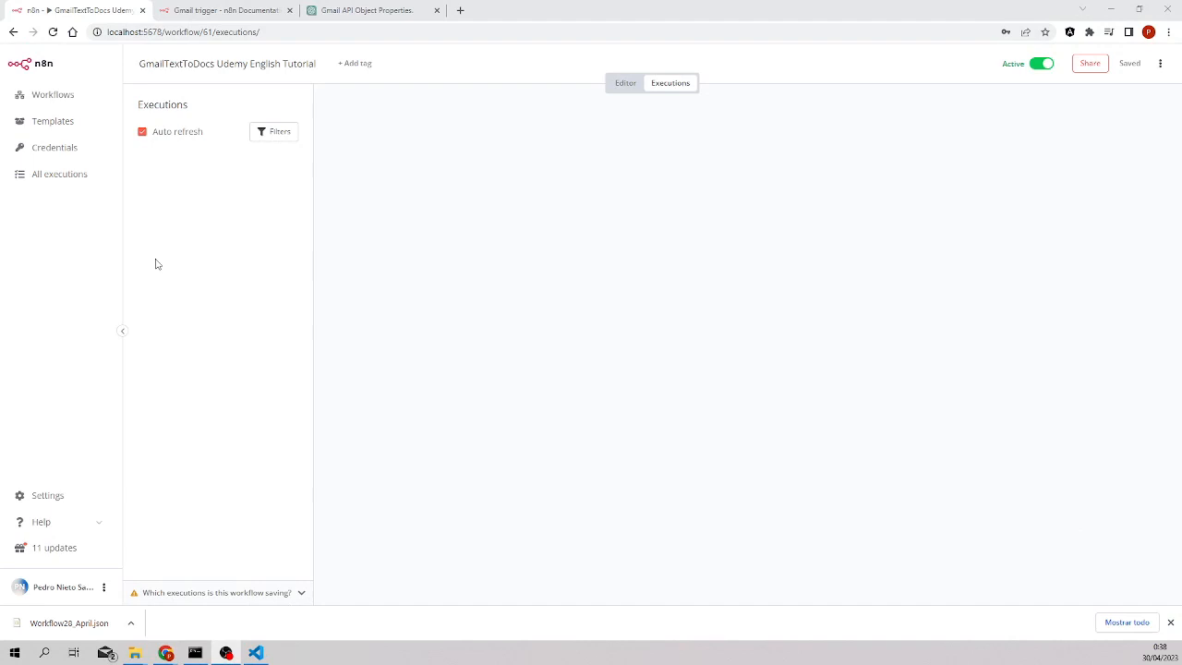
View the Alerta de seguridad document in Google Docs and return to the workflow's executions list in n8n.
click(1112, 11)
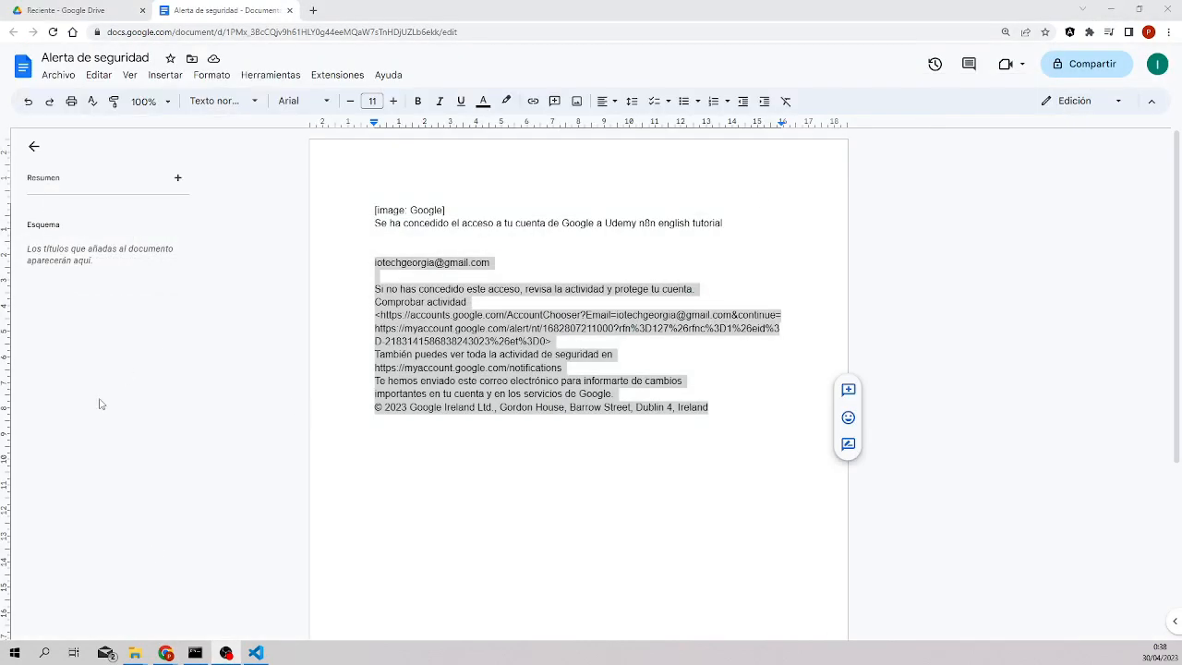
click(382, 439)
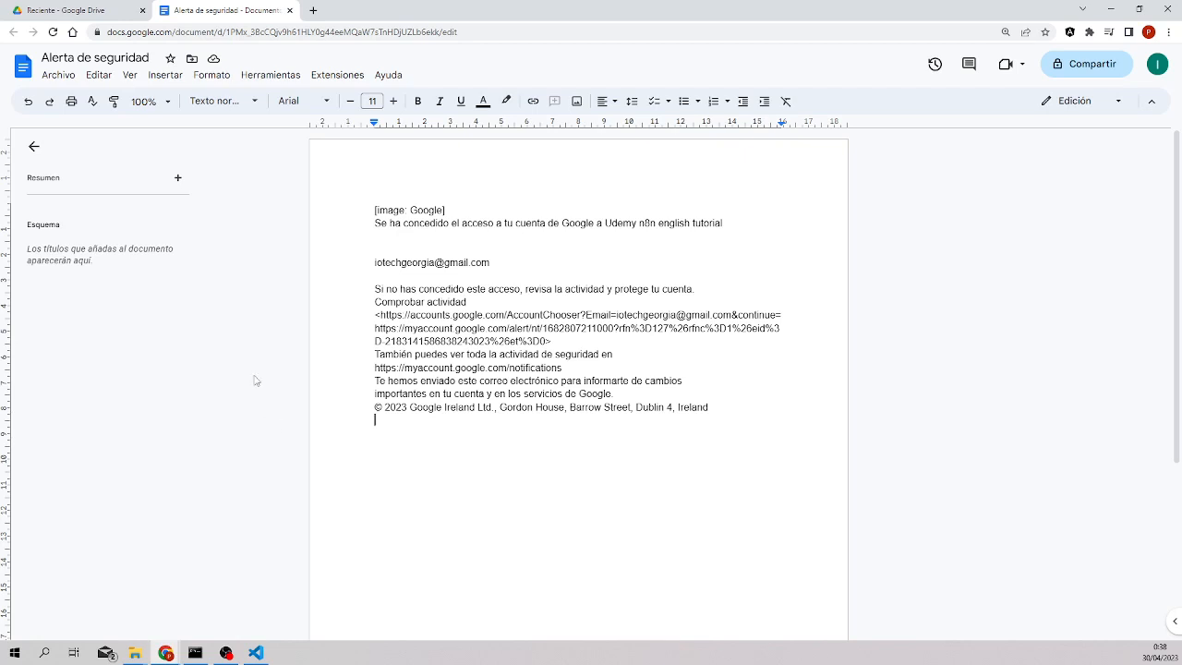
click(166, 653)
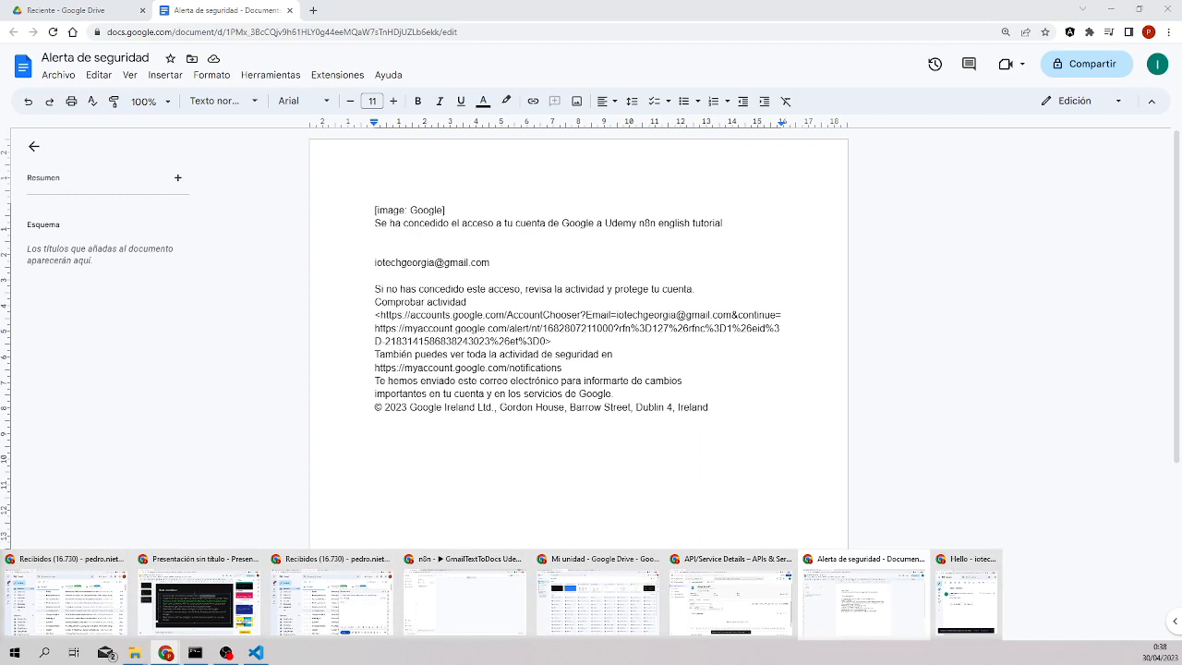
click(464, 600)
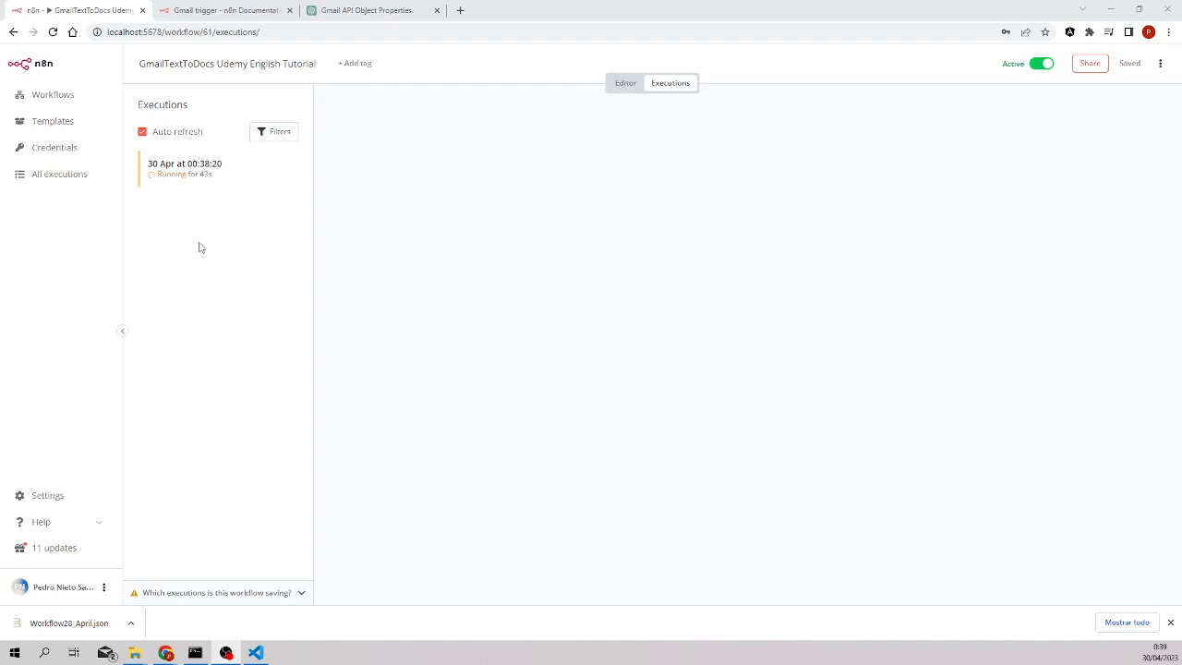
Open the 30 Apr execution and examine the data in its Gmail Trigger, Google Docs and Google Docs1 nodes.
click(257, 163)
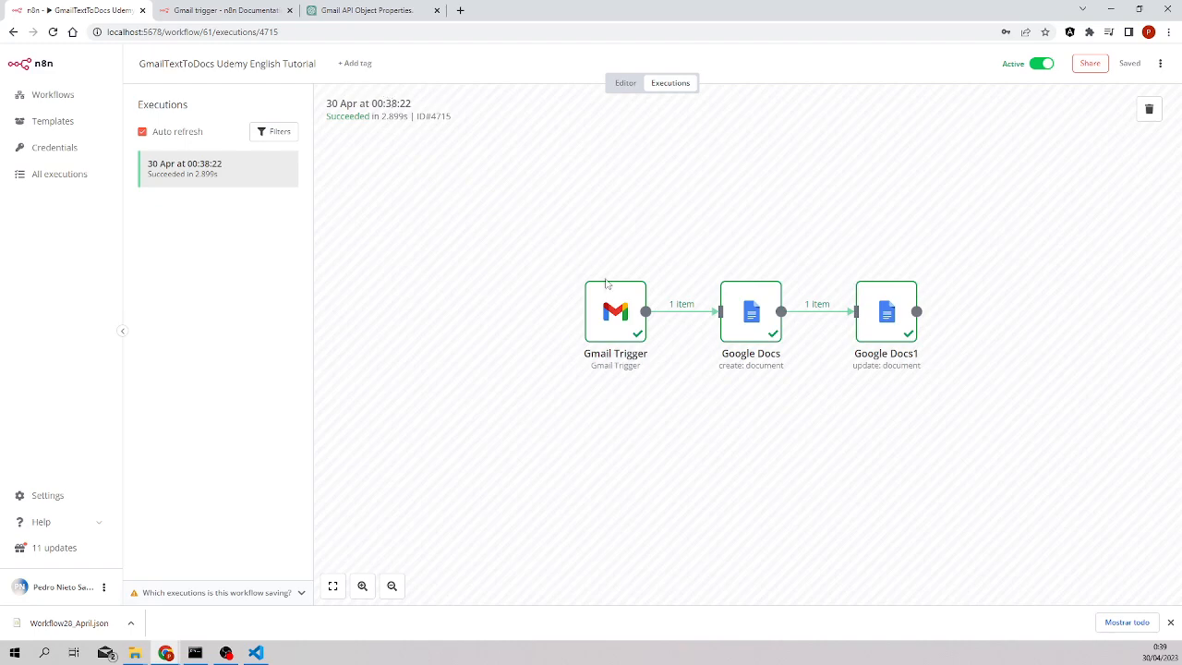
double_click(616, 310)
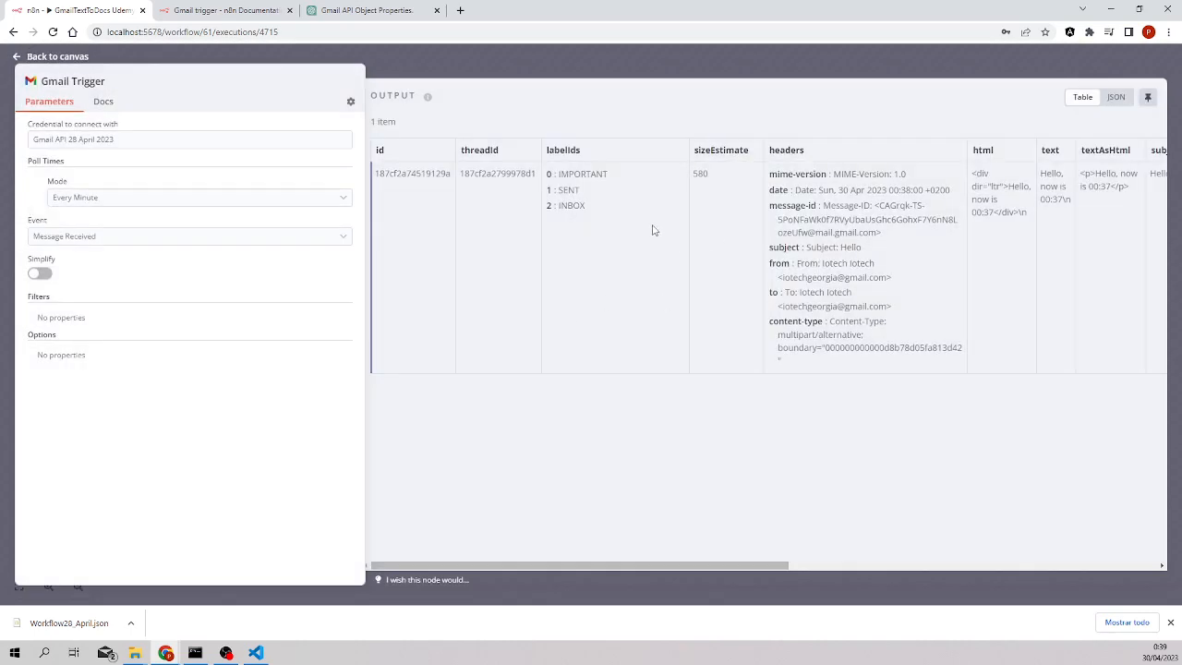
click(118, 58)
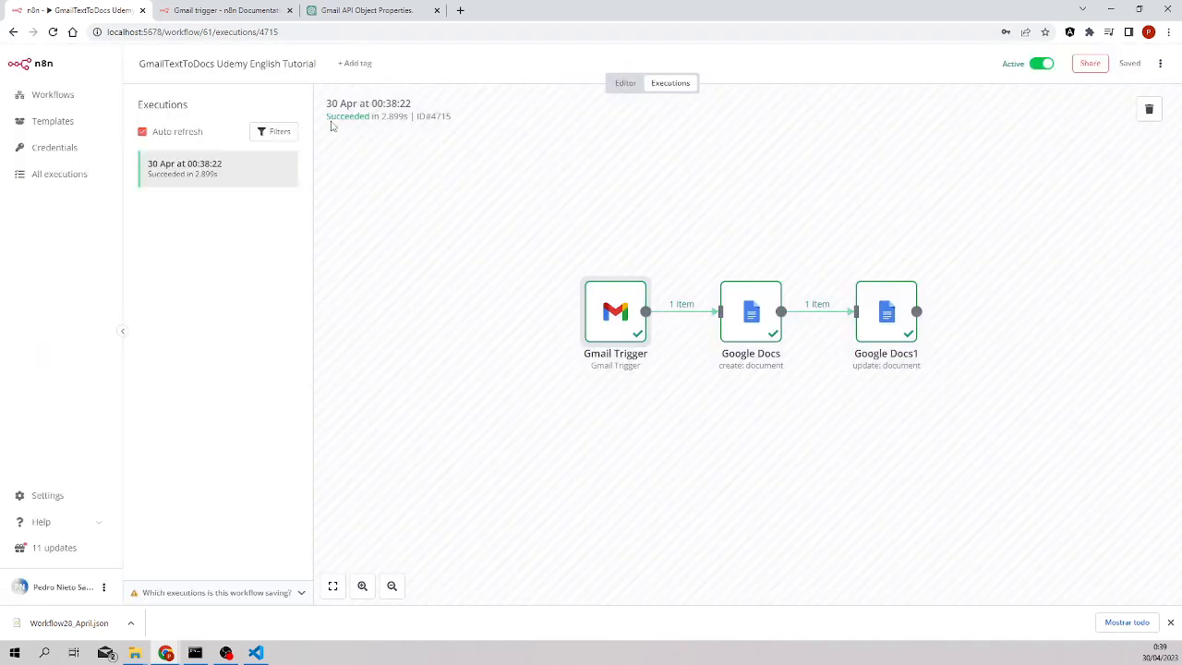
double_click(774, 329)
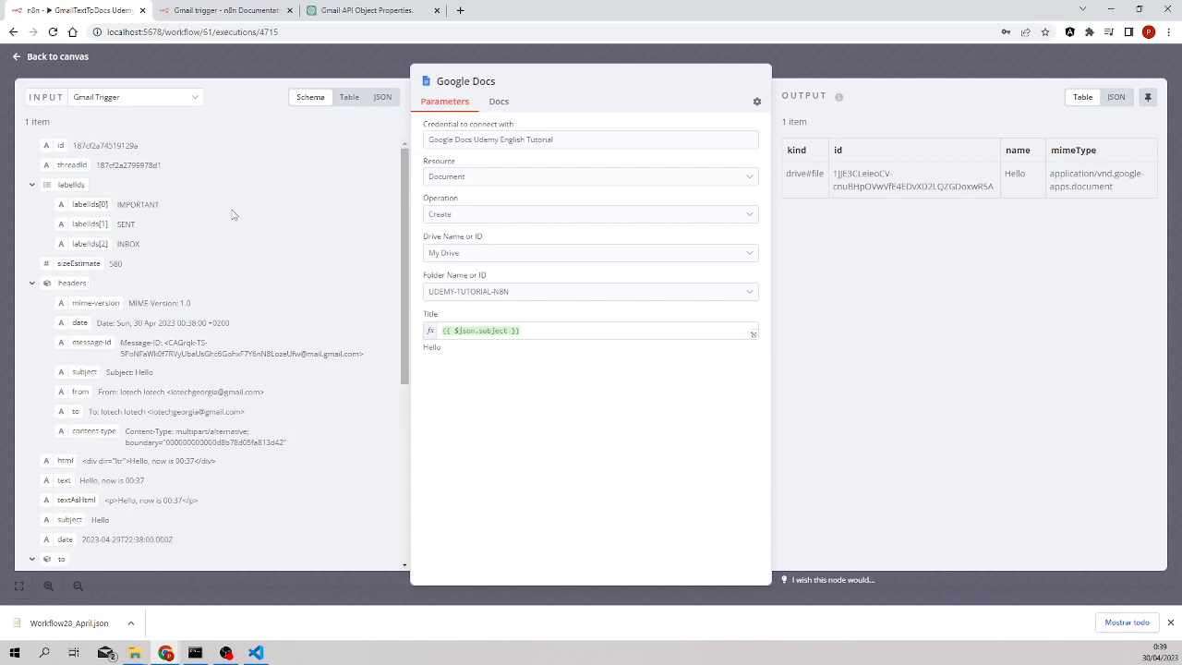
click(48, 59)
double_click(882, 323)
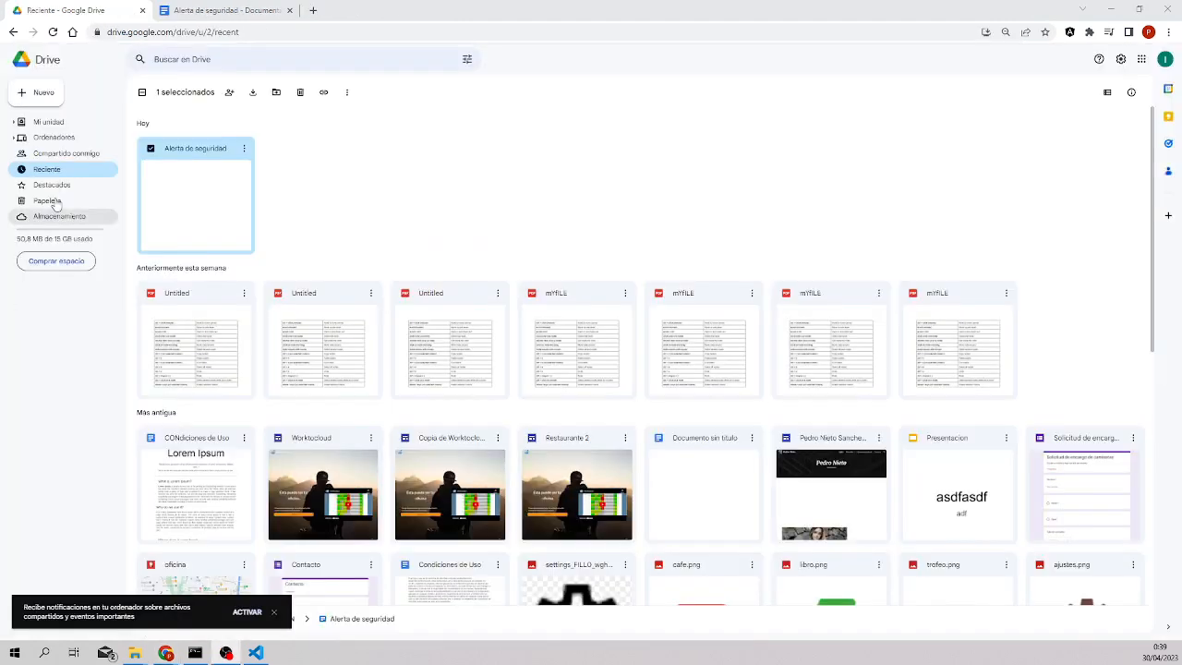
Switch to Google Drive, refresh the recent files, open the new Hello document and check its inserted email text.
click(69, 155)
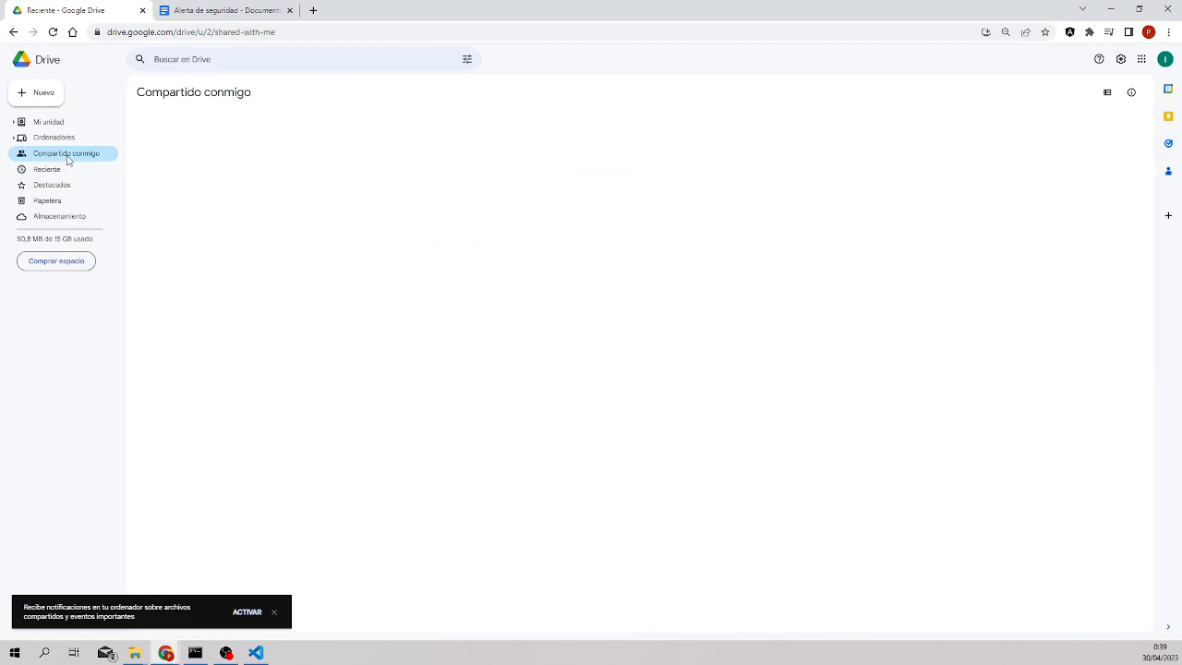
click(71, 171)
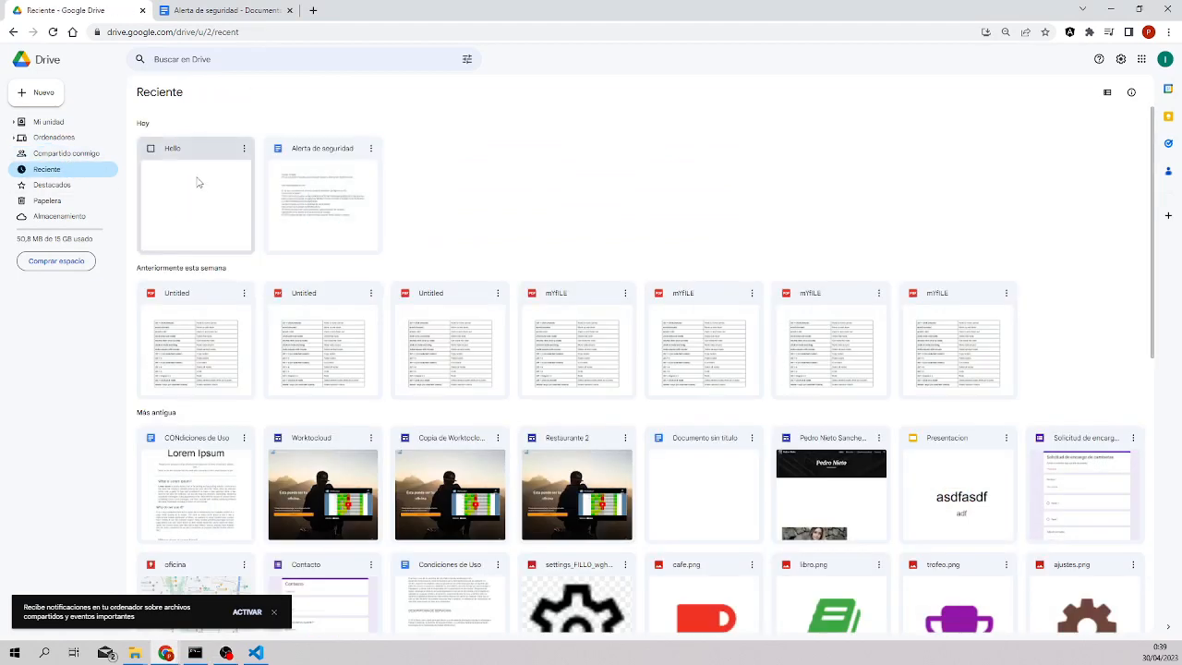
double_click(232, 202)
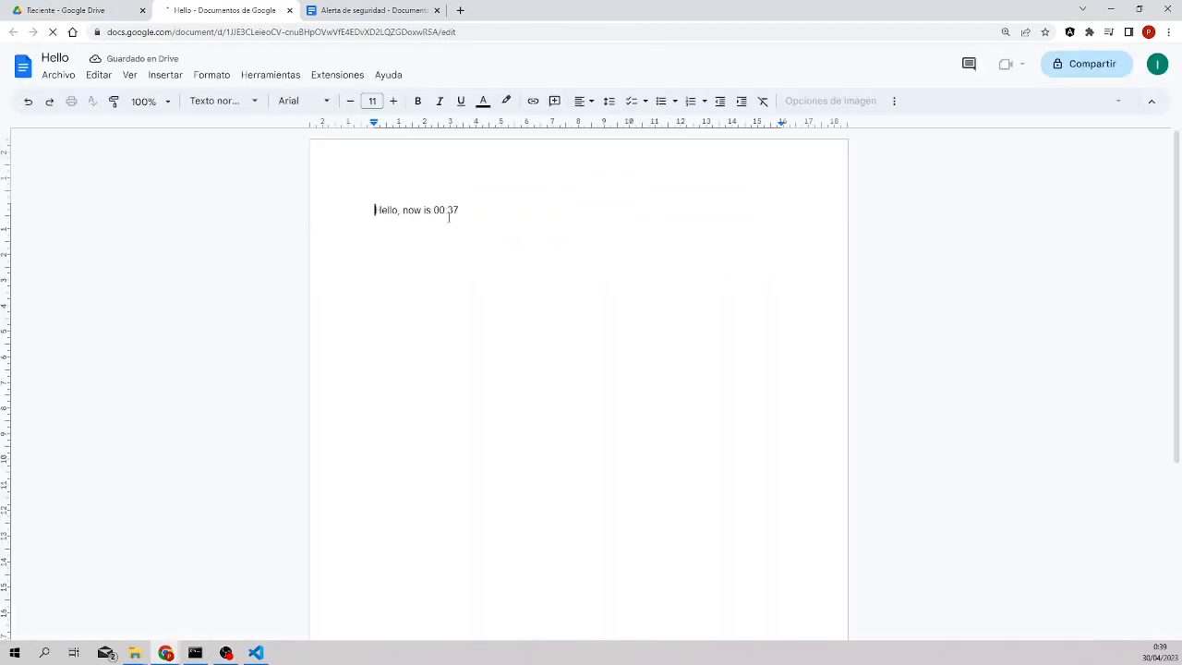
drag(460, 211, 369, 212)
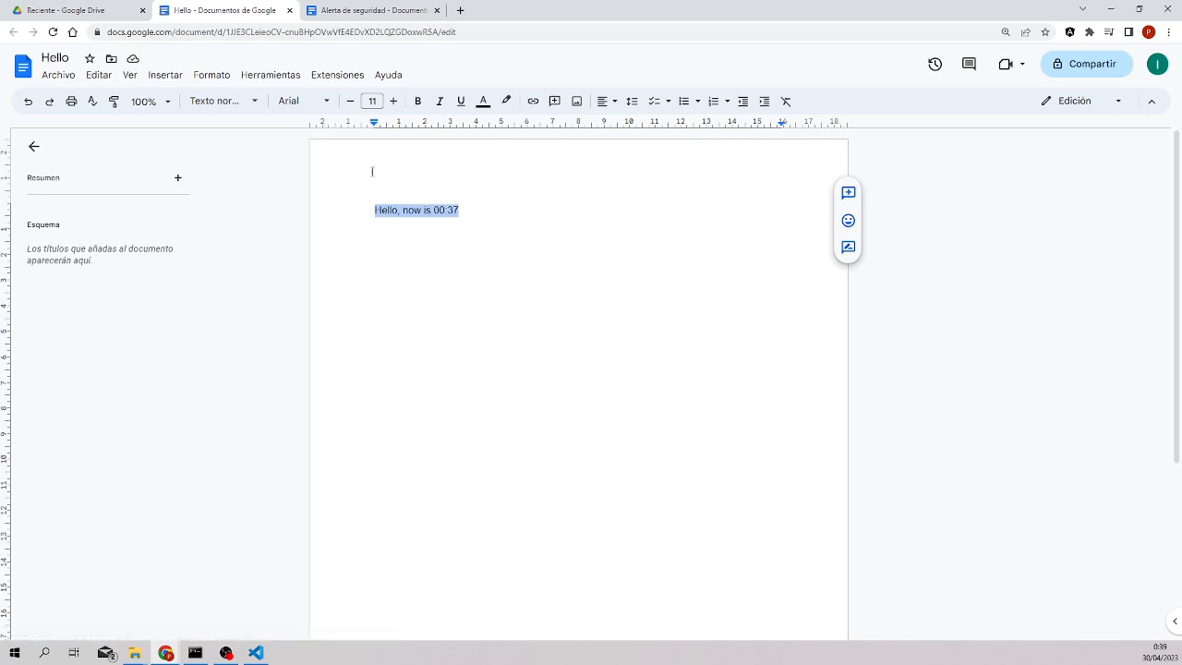
click(470, 218)
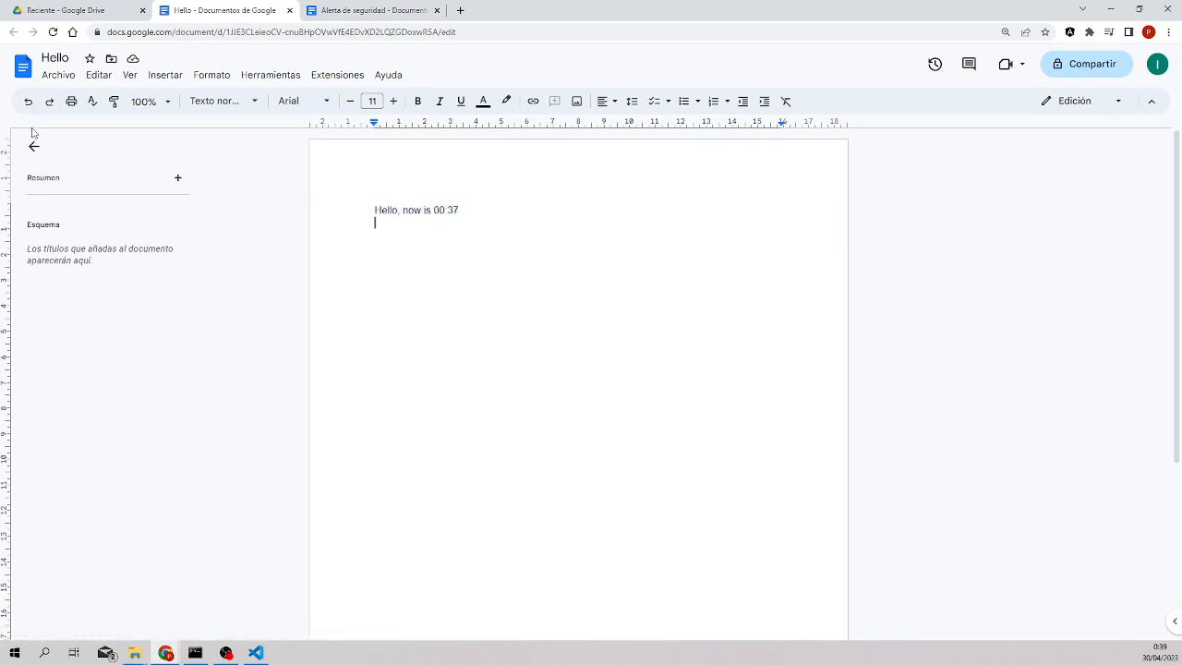
Review the recent files in Google Drive again, return to the Hello document and highlight its text for inspection.
click(71, 13)
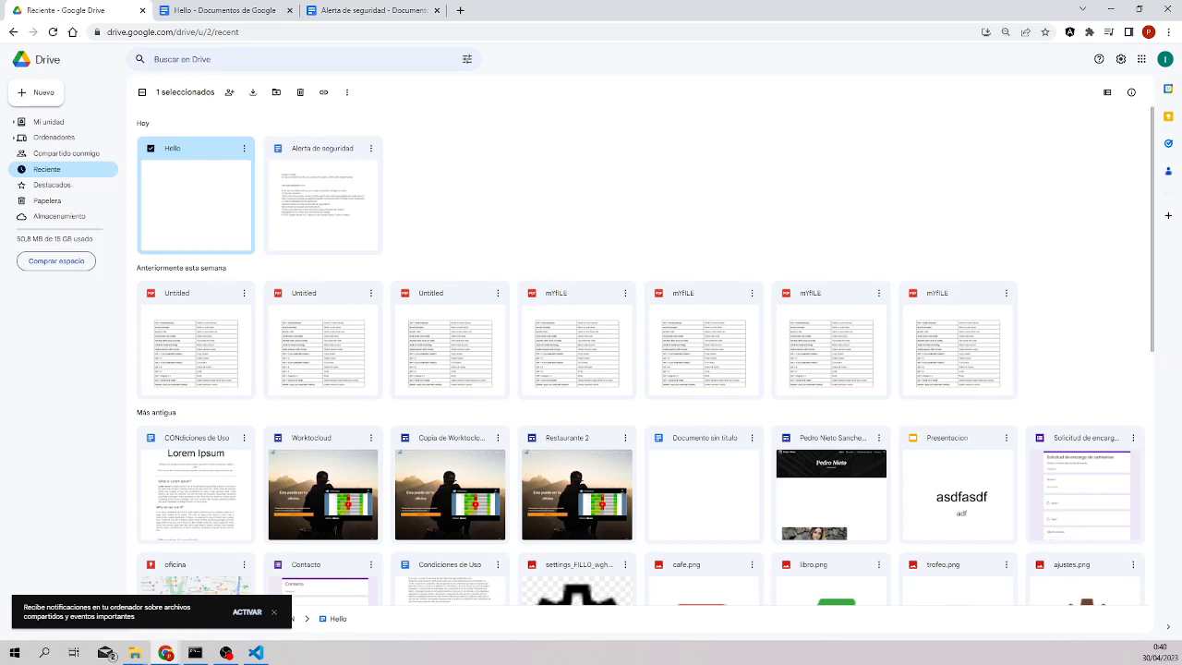
click(222, 10)
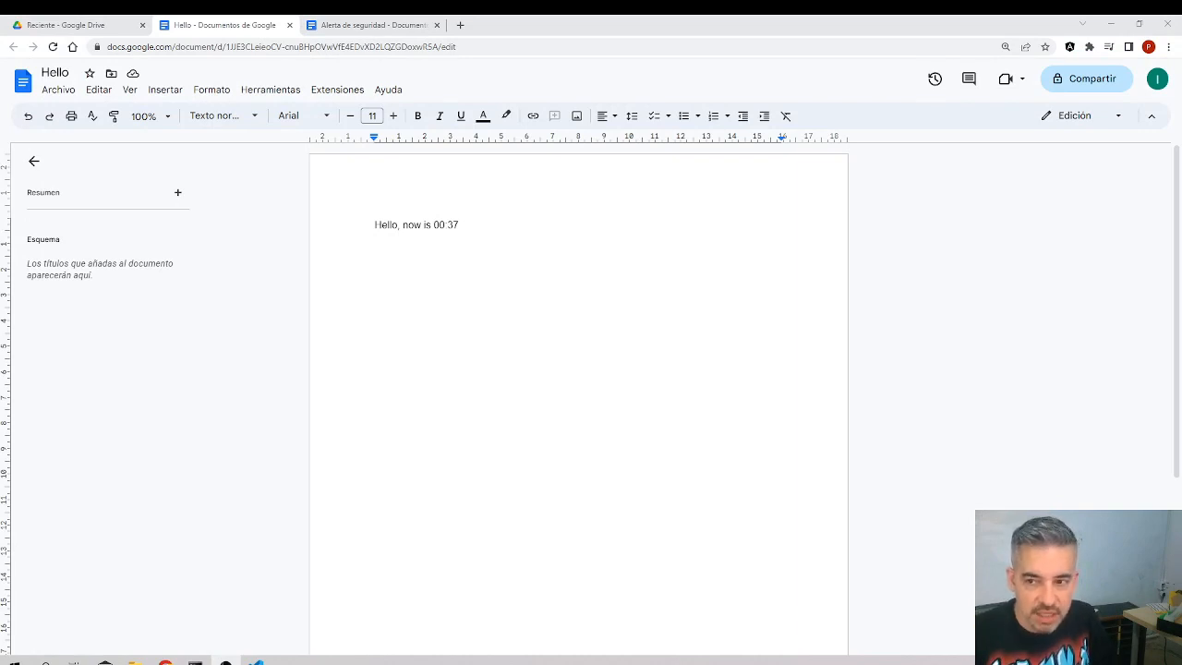
click(443, 281)
drag(458, 226, 357, 216)
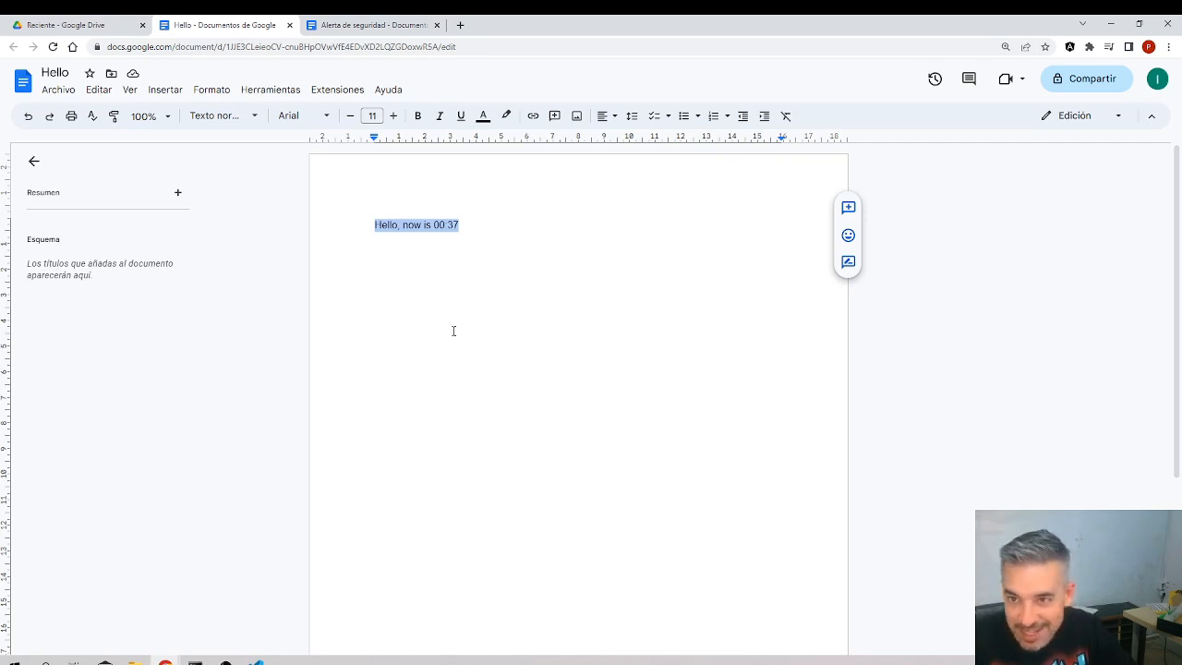
click(453, 331)
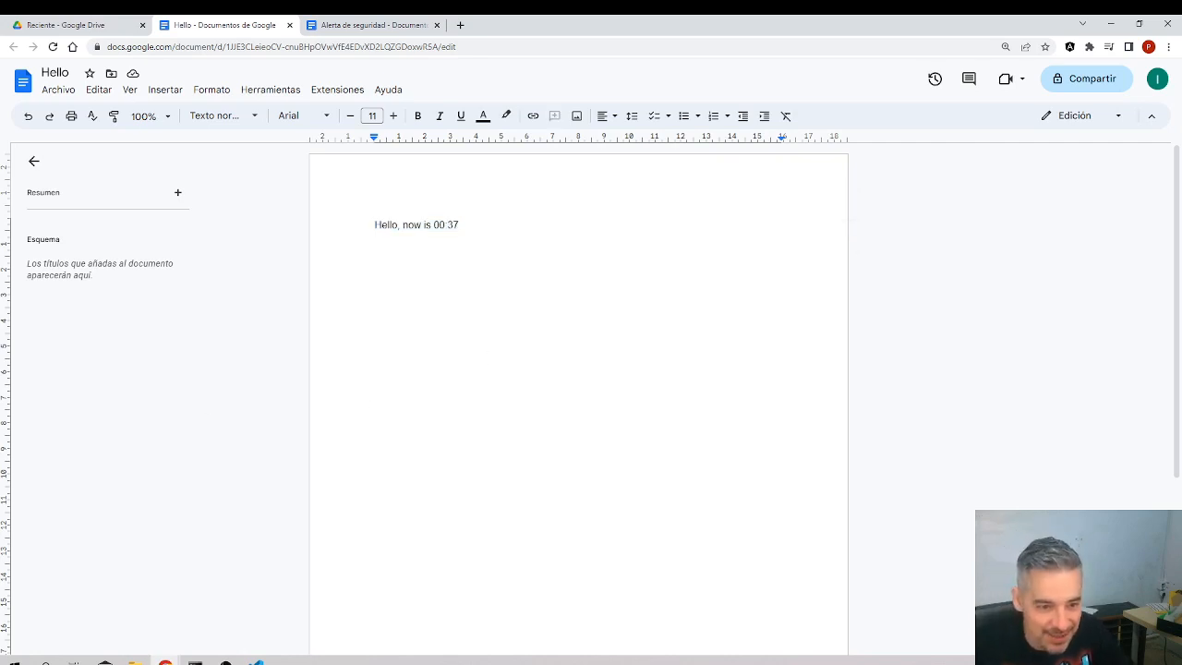